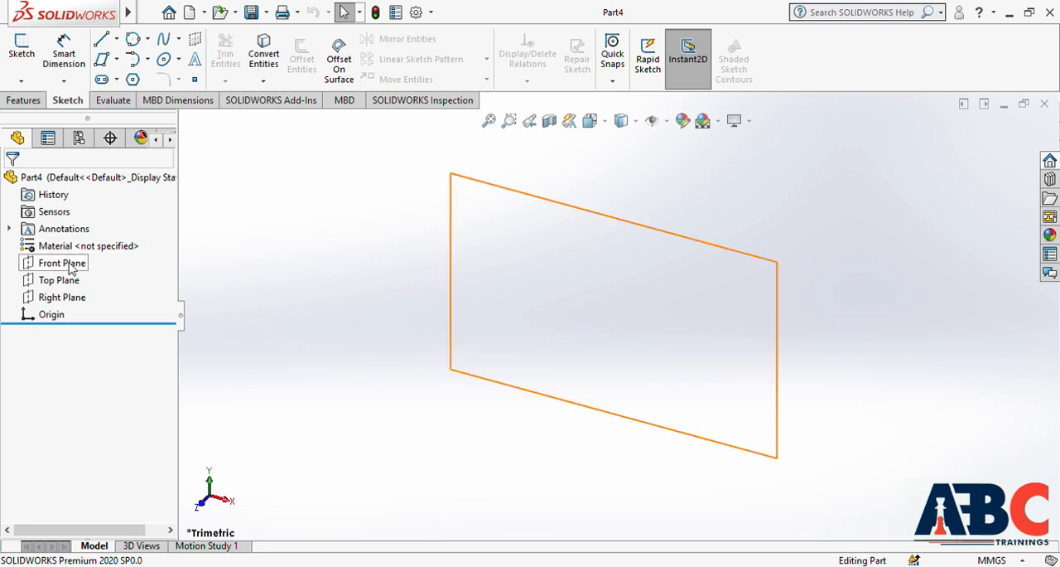
Start a new sketch on the Front Plane
{"action": "left_click", "coordinate": [72, 266]}
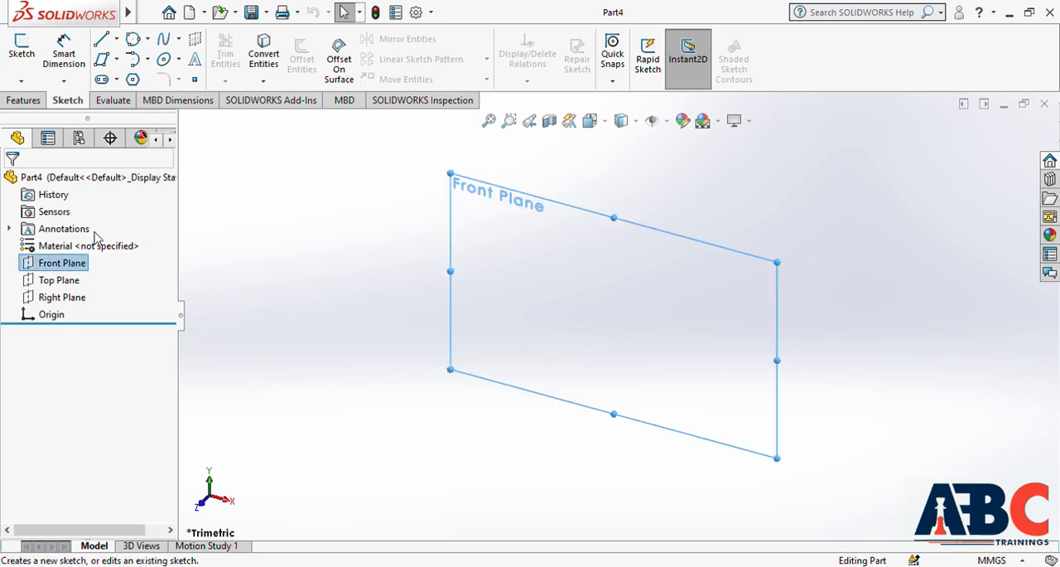
{"action": "left_click", "coordinate": [89, 248]}
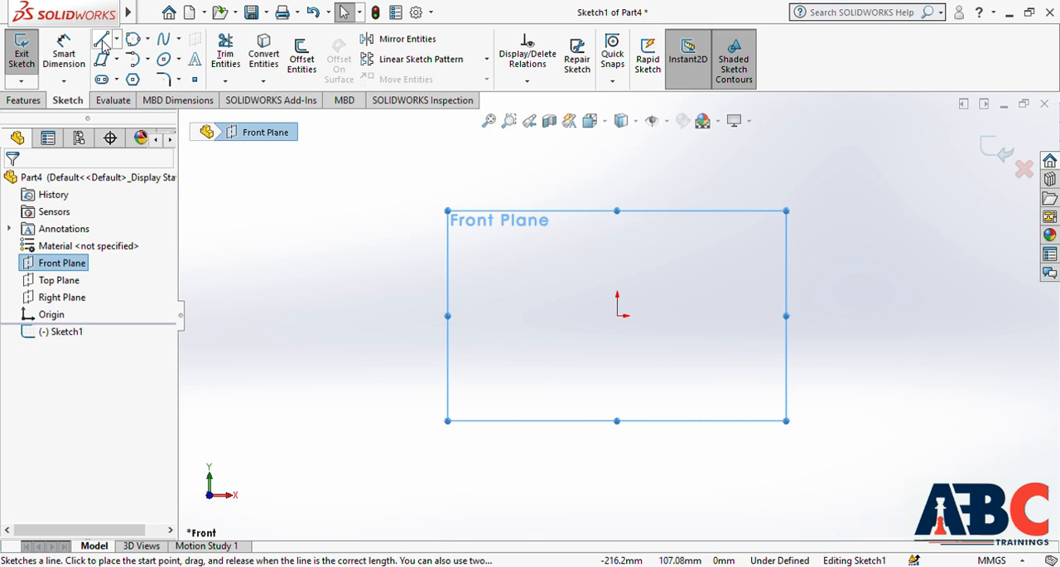
Sketch a horizontal line above the origin and a connected vertical line about 100 mm long downward from its right end
{"action": "left_click", "coordinate": [103, 43]}
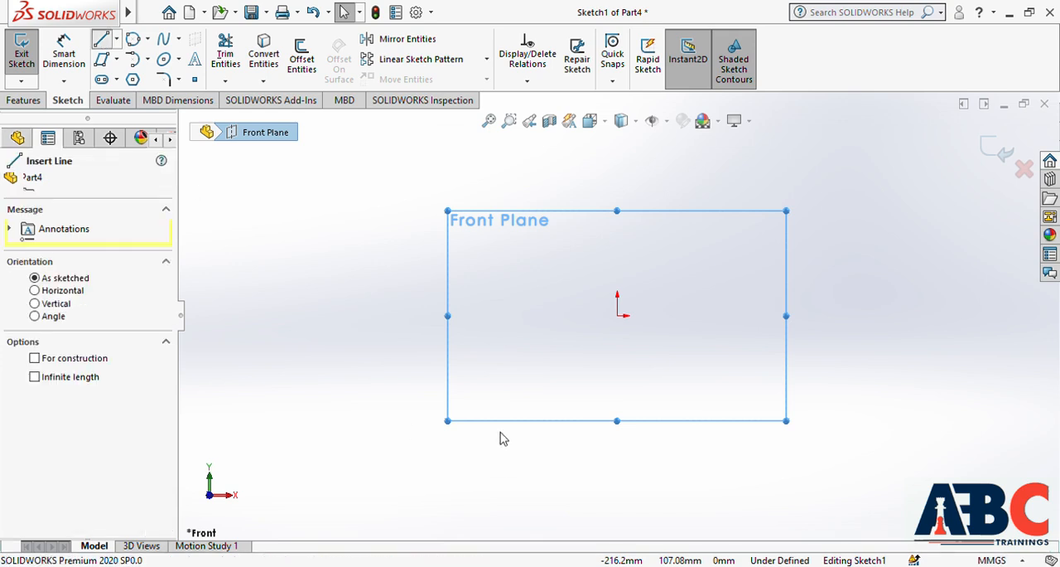
{"action": "left_click", "coordinate": [365, 257]}
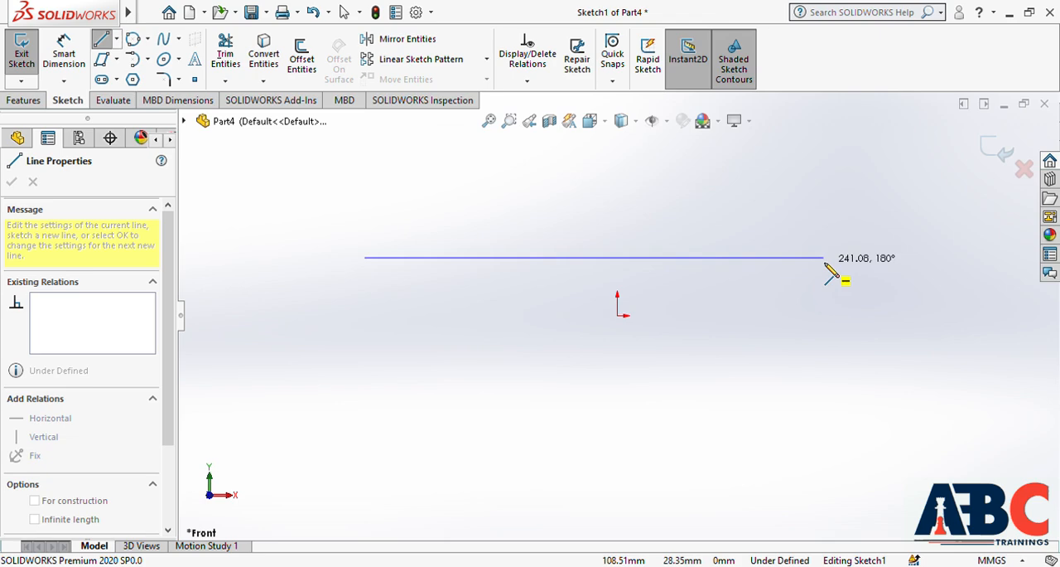
{"action": "left_click", "coordinate": [792, 260]}
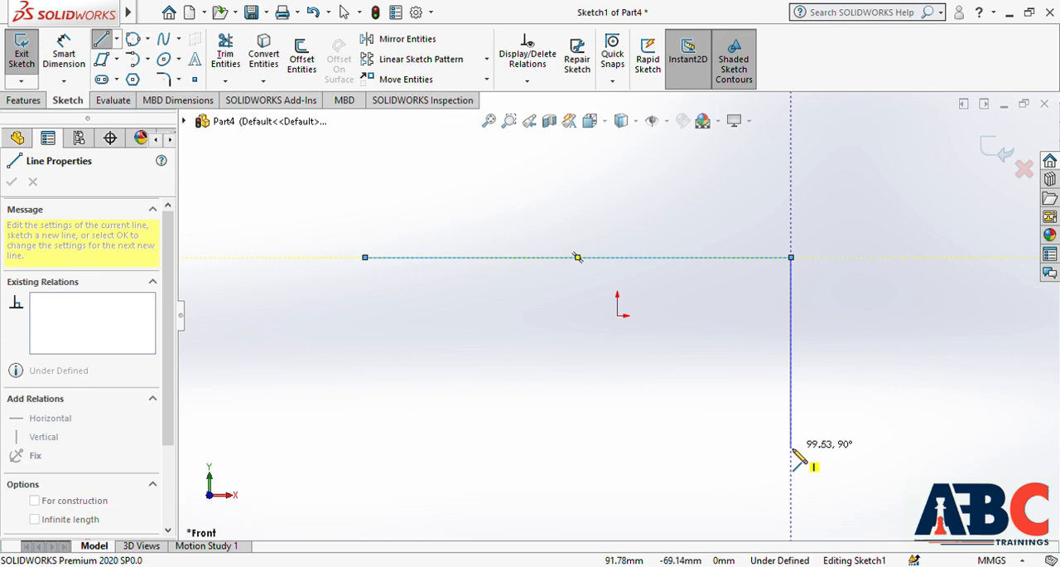
{"action": "left_click", "coordinate": [791, 448]}
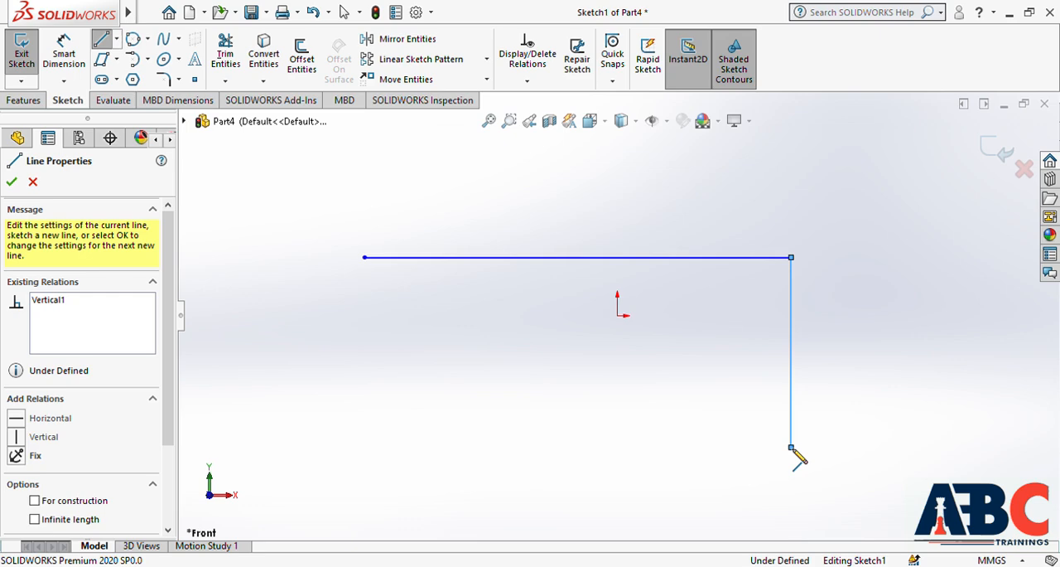
{"action": "key", "text": "Escape"}
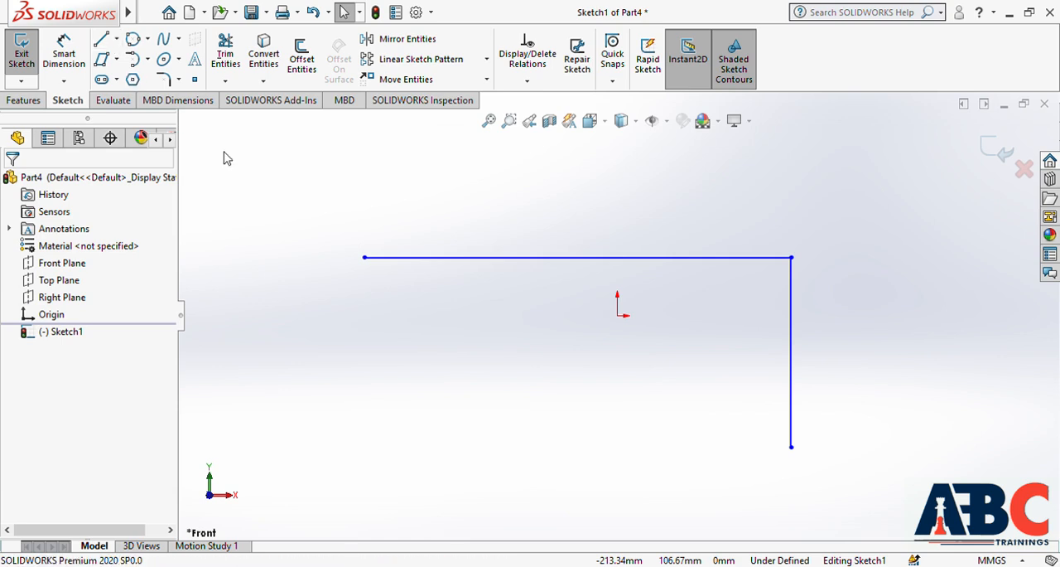
Sketch a near-horizontal centerline across the origin, inside the solid lines, with a connected vertical centerline about 94 mm long down from its right end
{"action": "left_click", "coordinate": [365, 311]}
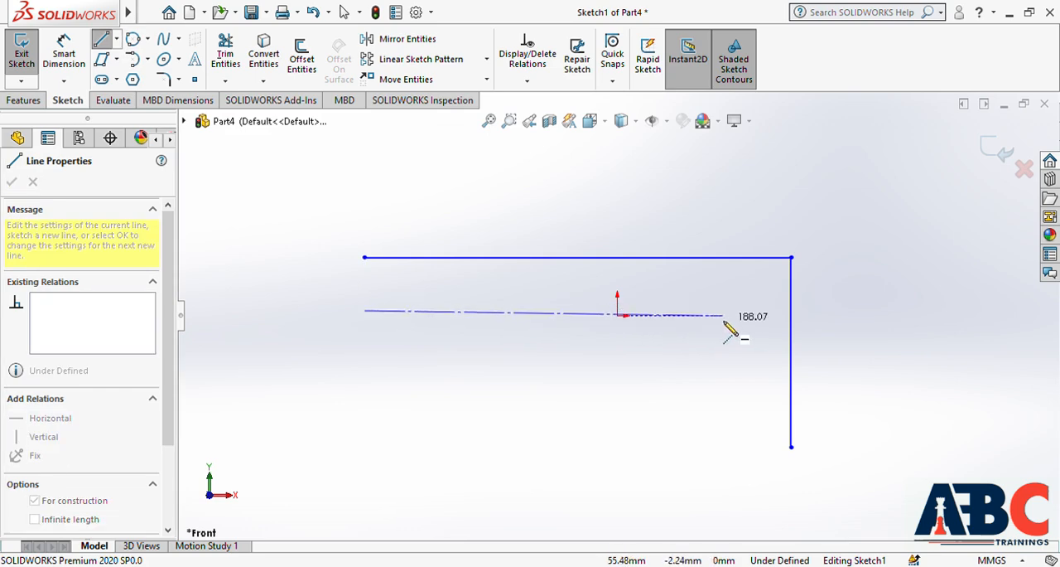
{"action": "left_click", "coordinate": [738, 316]}
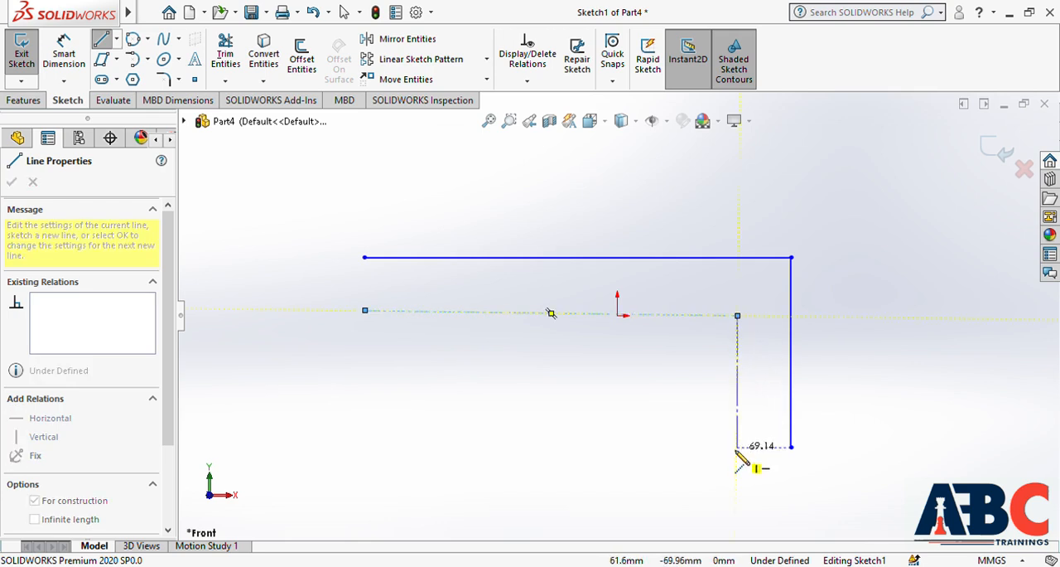
{"action": "left_click", "coordinate": [738, 496]}
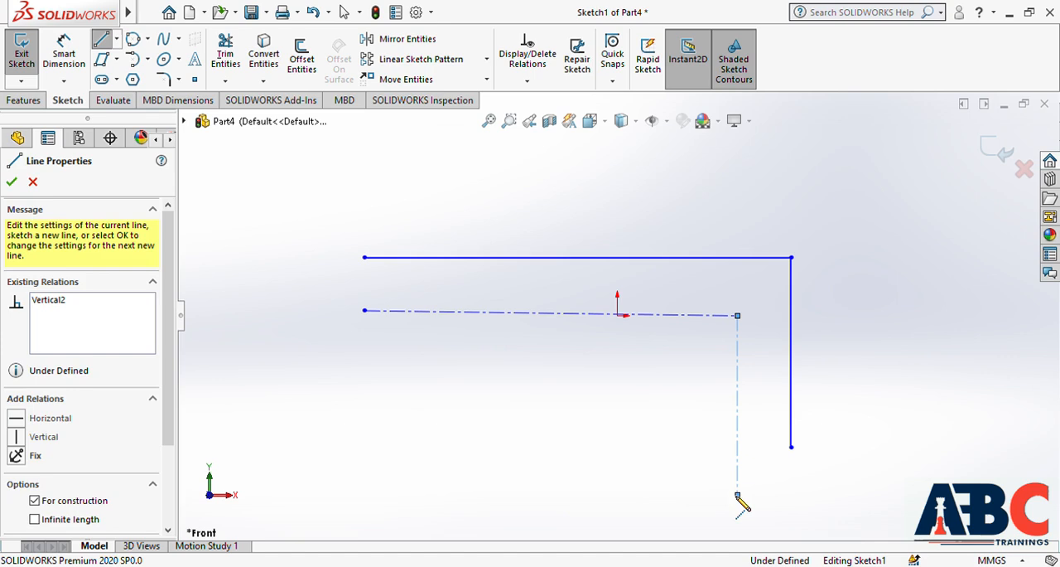
{"action": "key", "text": "Escape"}
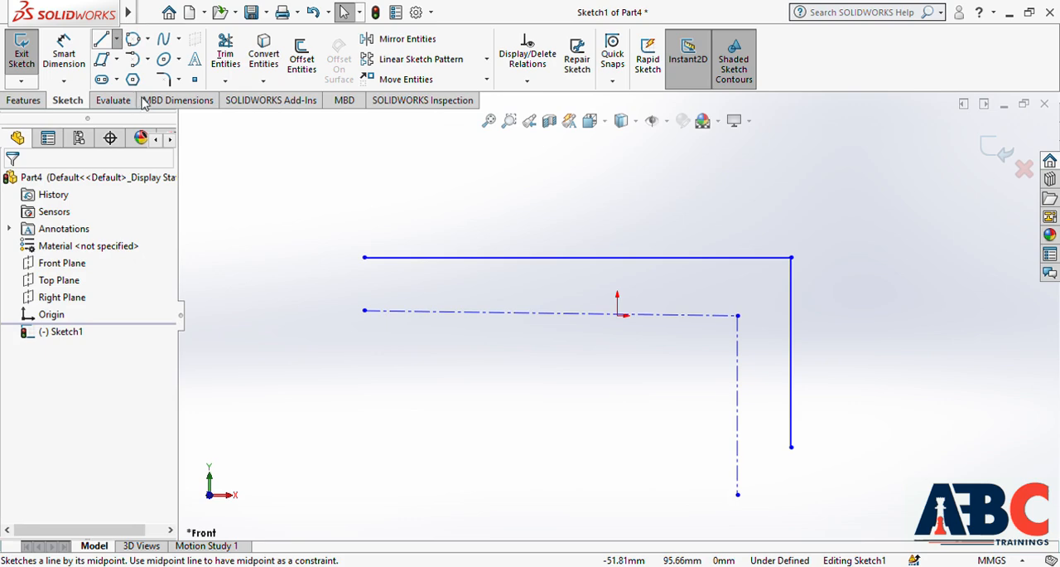
Sketch a horizontal midpoint line above the other lines, about 75 mm to each side of its midpoint, and delete all sketched lines
{"action": "left_click", "coordinate": [143, 98]}
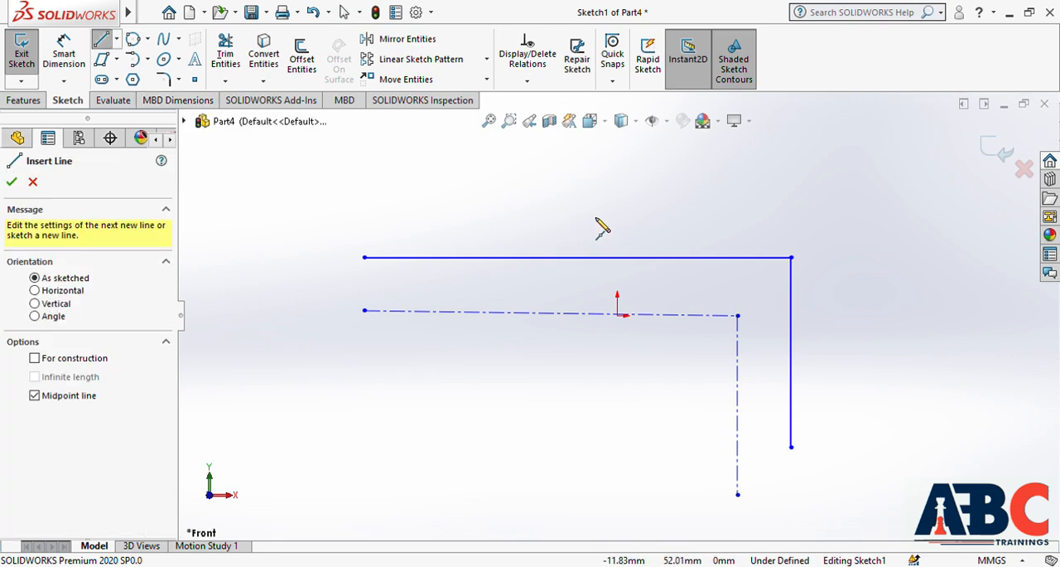
{"action": "left_click", "coordinate": [595, 216]}
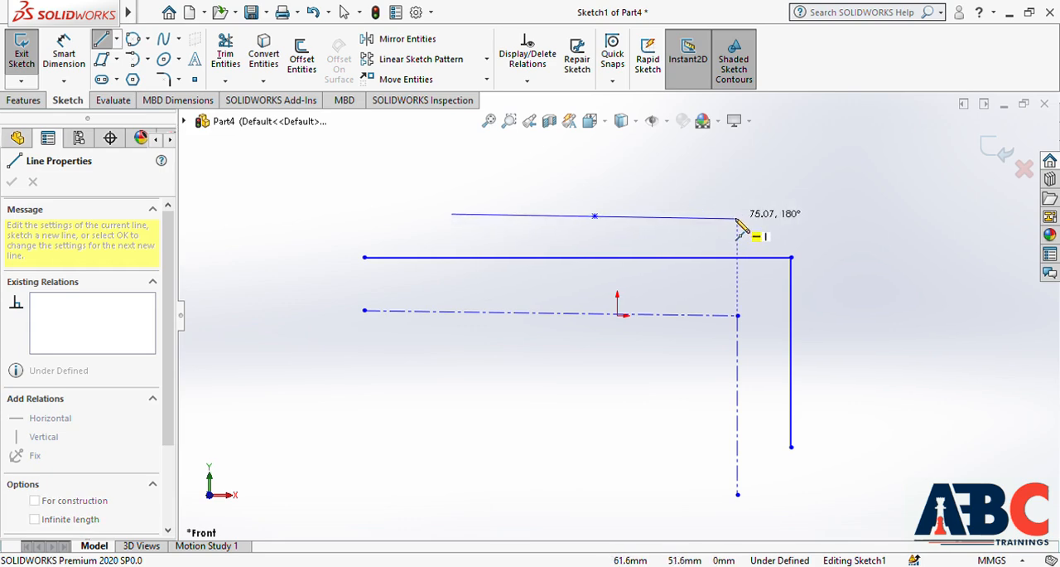
{"action": "left_click", "coordinate": [738, 217]}
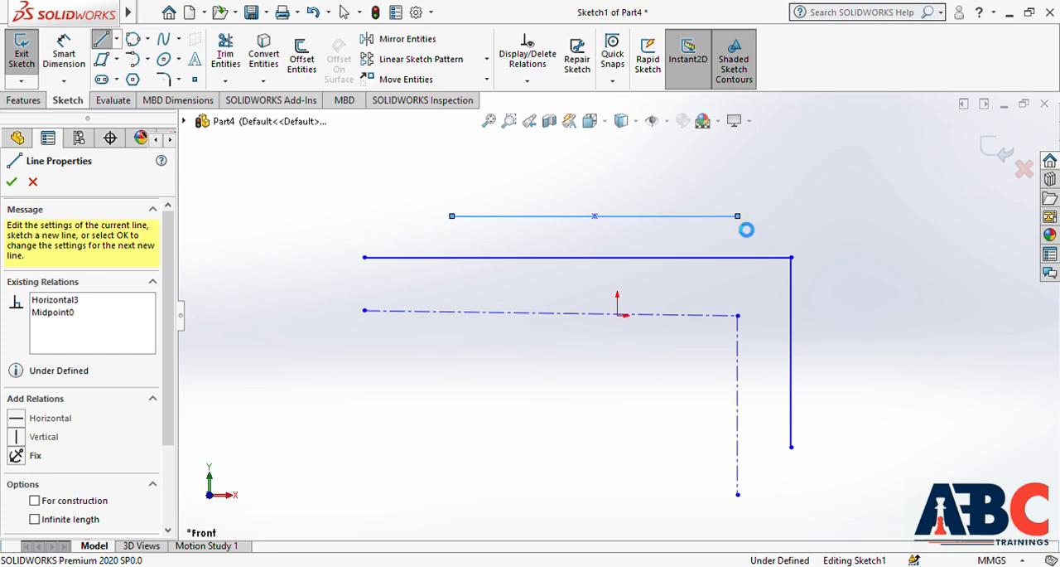
{"action": "key", "text": "Escape"}
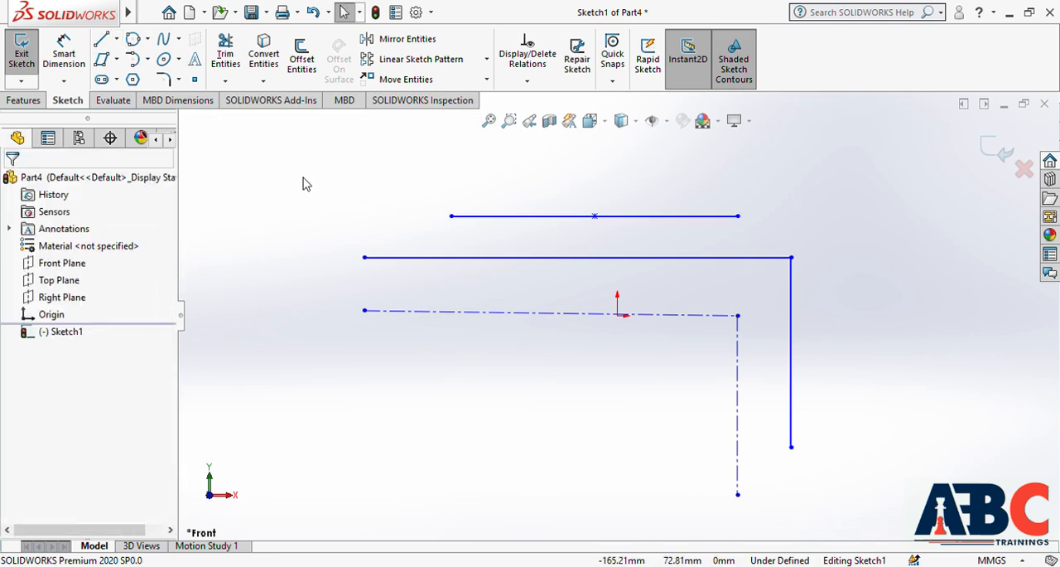
{"action": "mouse_move", "coordinate": [278, 165]}
{"action": "left_mouse_down"}
{"action": "mouse_move", "coordinate": [520, 352]}
{"action": "mouse_move", "coordinate": [840, 449]}
{"action": "mouse_move", "coordinate": [886, 526]}
{"action": "left_mouse_up"}
{"action": "key", "text": "Delete"}
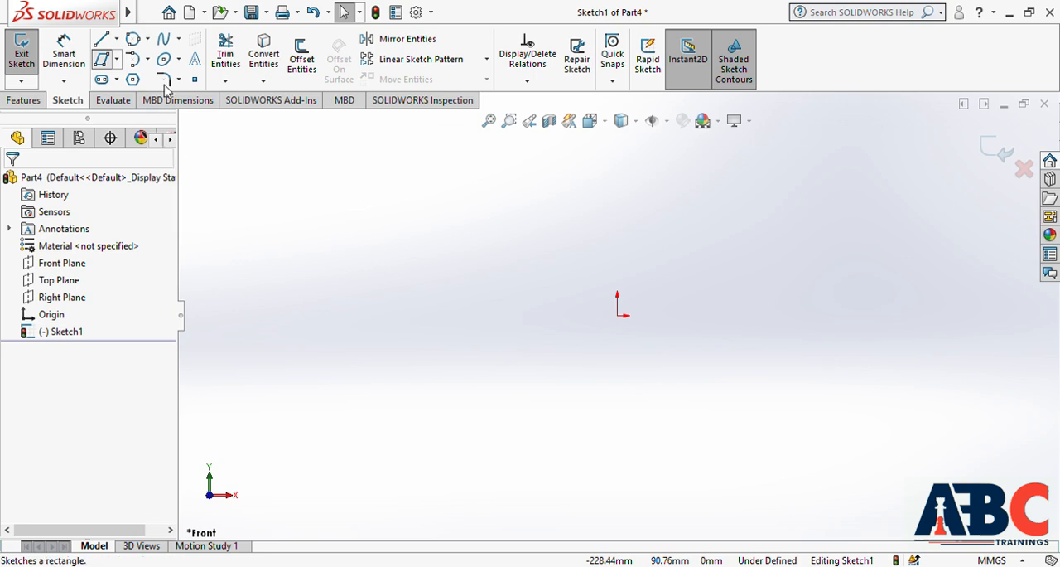
Sketch a corner rectangle from the origin toward the lower right and delete it
{"action": "left_click", "coordinate": [101, 59]}
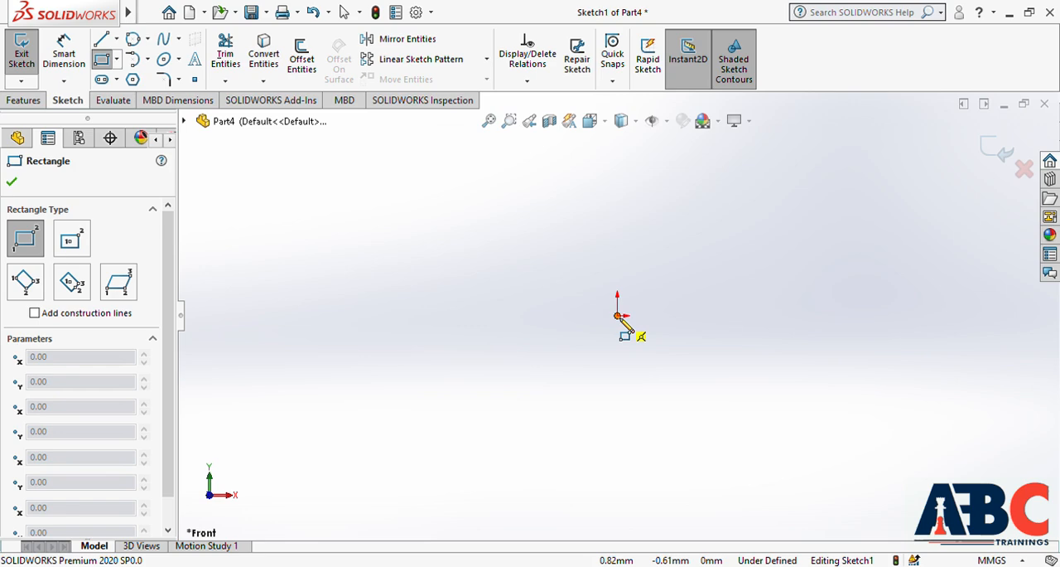
{"action": "left_click", "coordinate": [618, 317]}
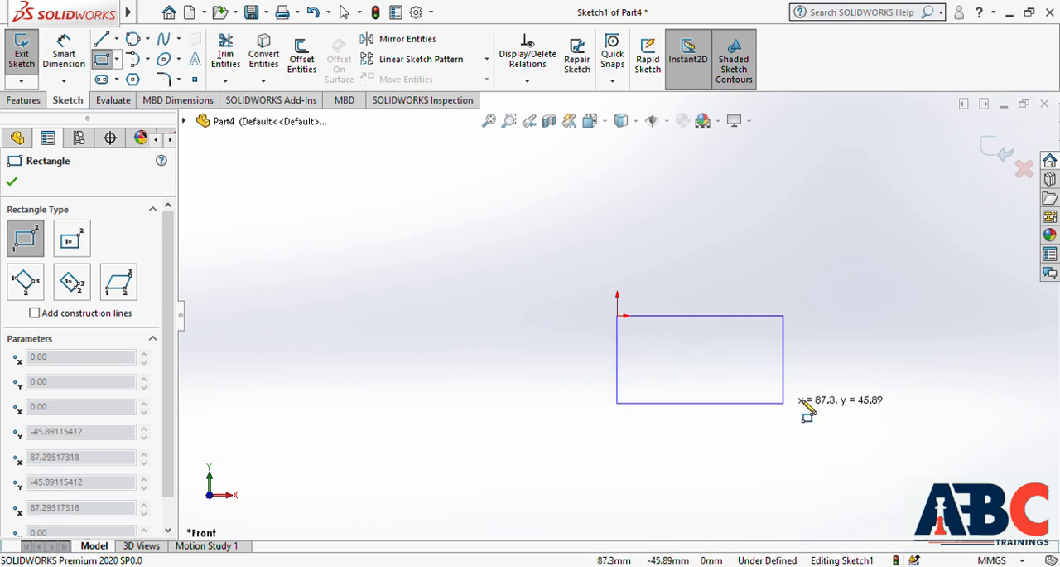
{"action": "left_click", "coordinate": [860, 430]}
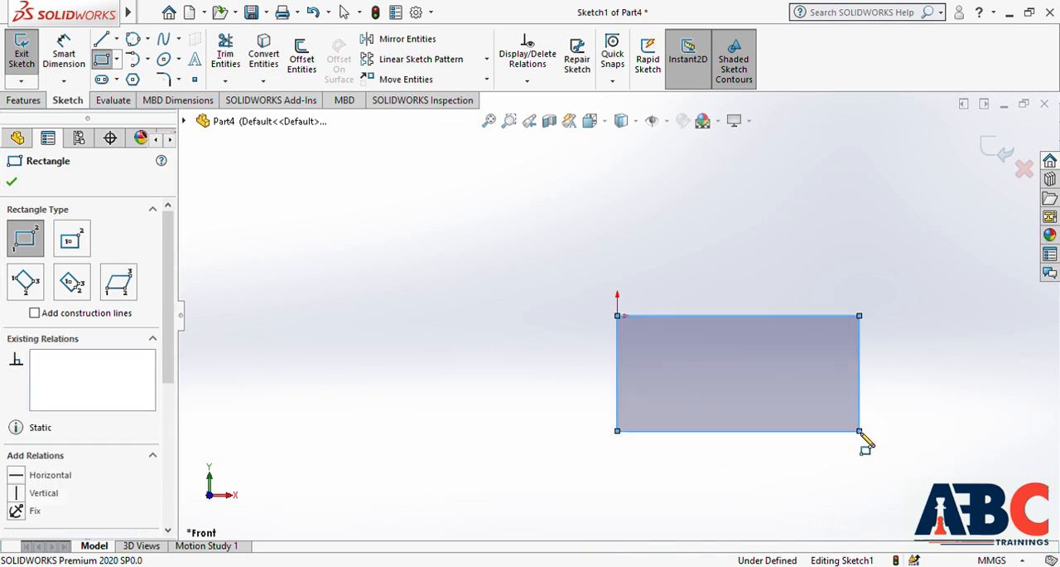
{"action": "key", "text": "Escape"}
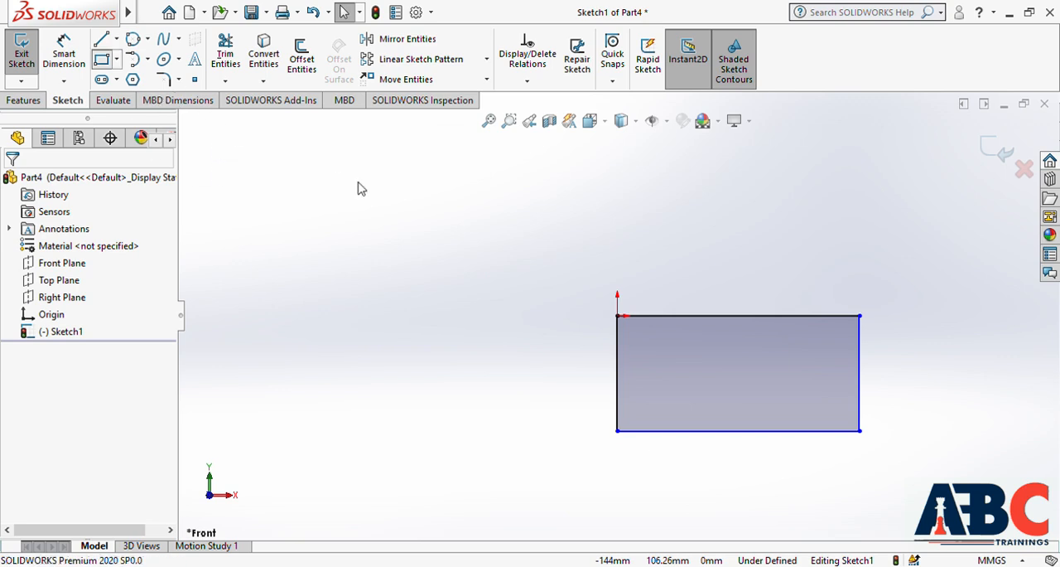
{"action": "mouse_move", "coordinate": [529, 238]}
{"action": "left_mouse_down"}
{"action": "mouse_move", "coordinate": [886, 459]}
{"action": "mouse_move", "coordinate": [920, 460]}
{"action": "left_mouse_up"}
{"action": "key", "text": "Delete"}
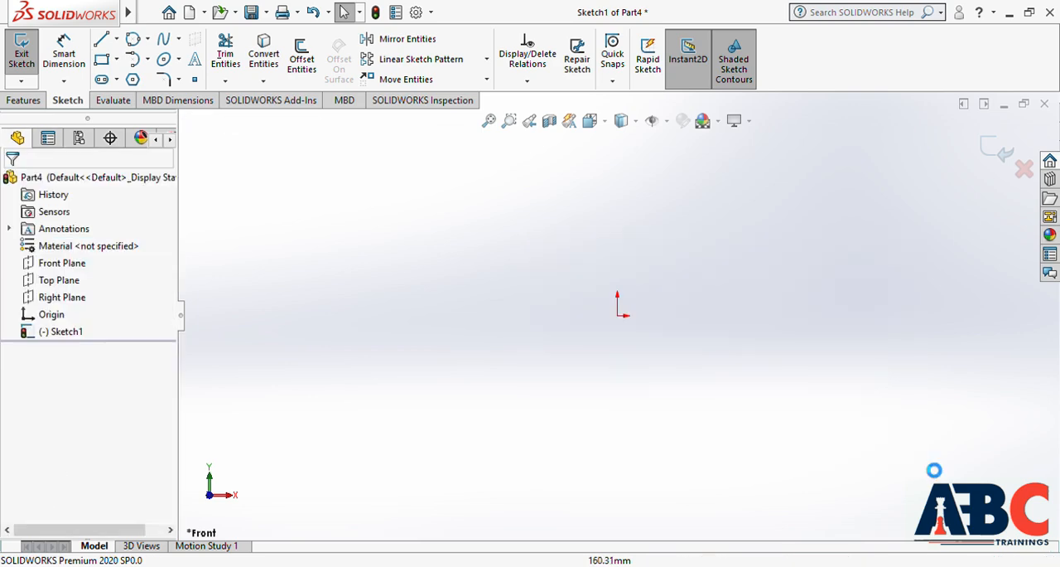
Sketch a center rectangle on the origin, about 141 mm wide and 88 mm high
{"action": "left_click", "coordinate": [117, 62]}
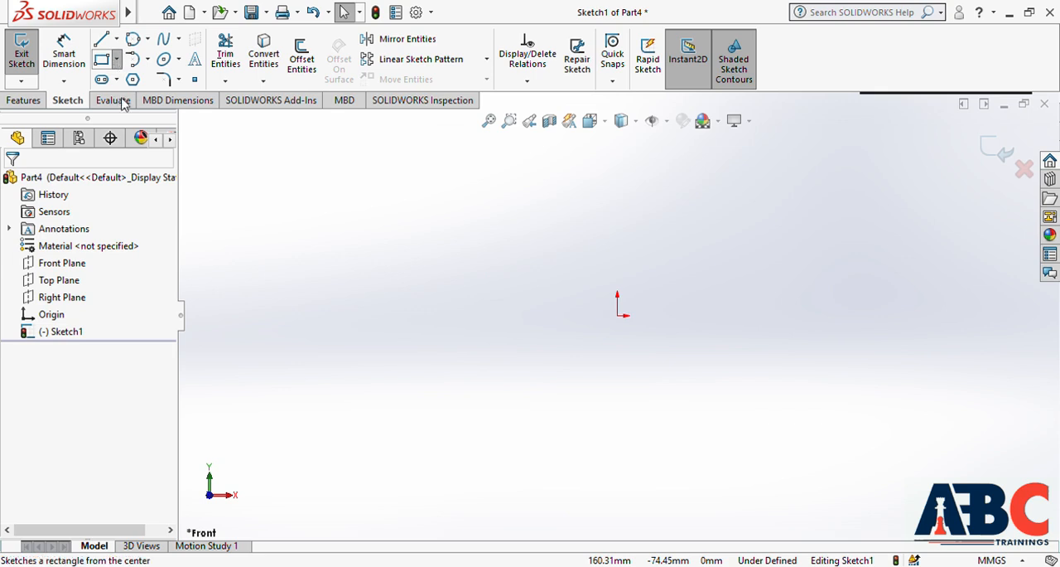
{"action": "left_click", "coordinate": [128, 103]}
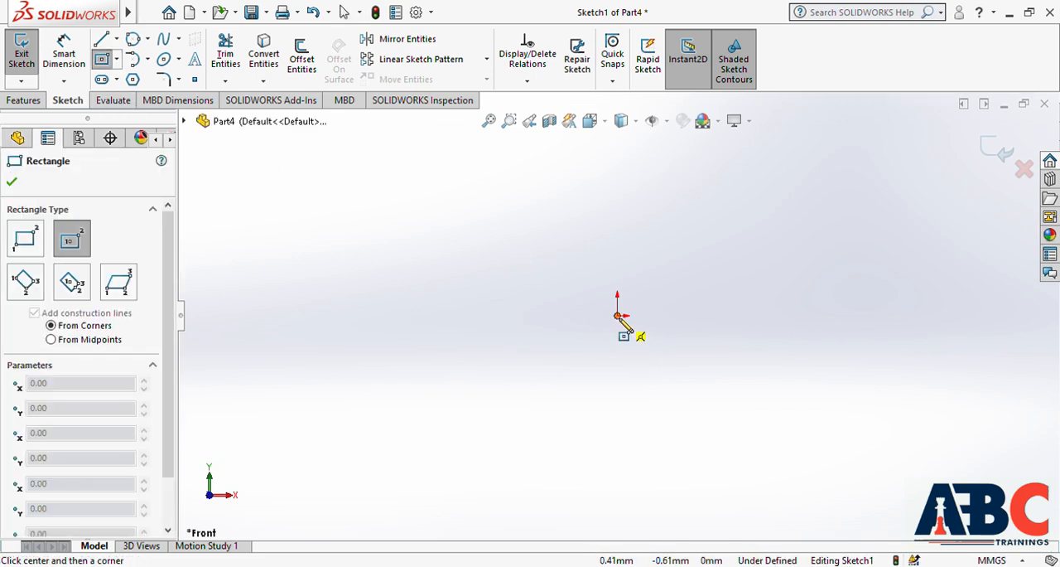
{"action": "left_click", "coordinate": [617, 316]}
{"action": "left_click", "coordinate": [752, 400]}
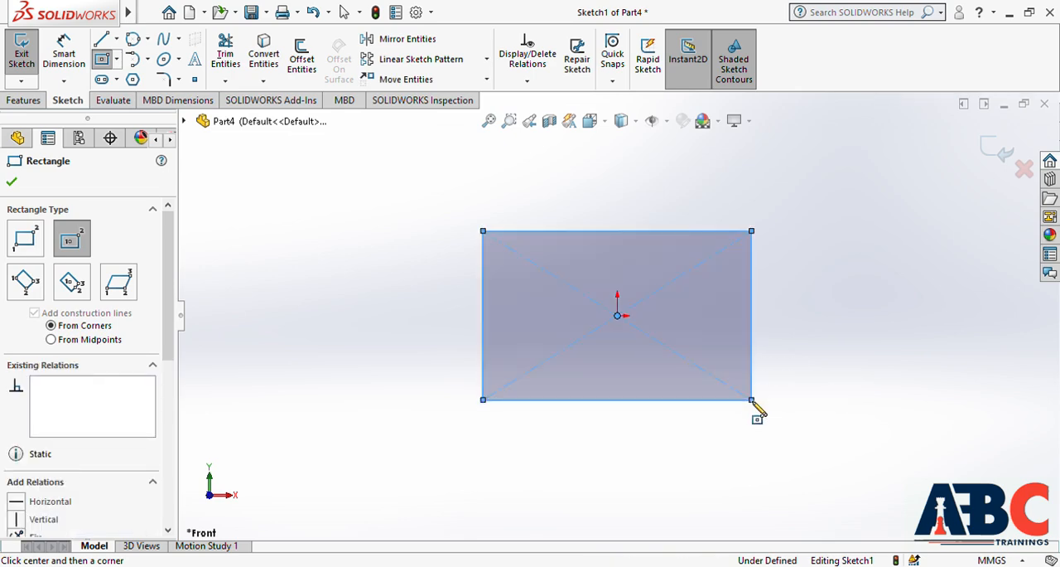
{"action": "key", "text": "Escape"}
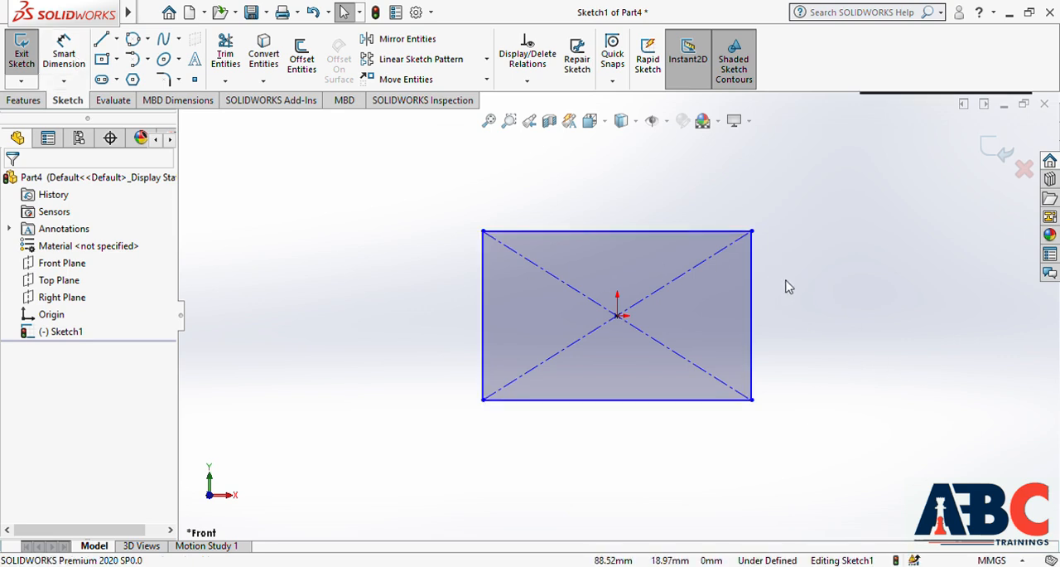
Dimension the rectangle's bottom edge with Smart Dimension and set its width to 140 mm
{"action": "left_click", "coordinate": [939, 266]}
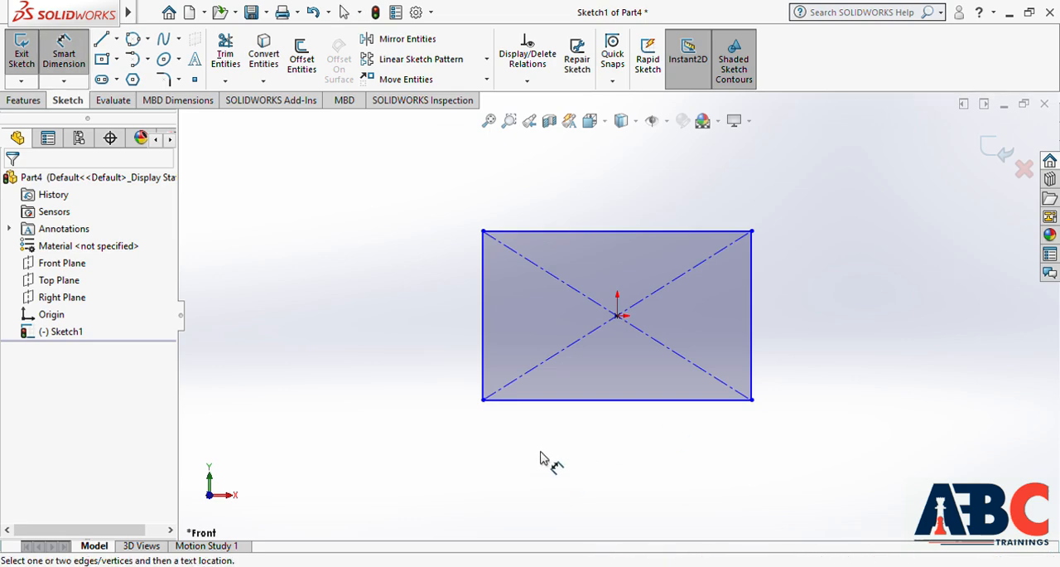
{"action": "left_click", "coordinate": [607, 401]}
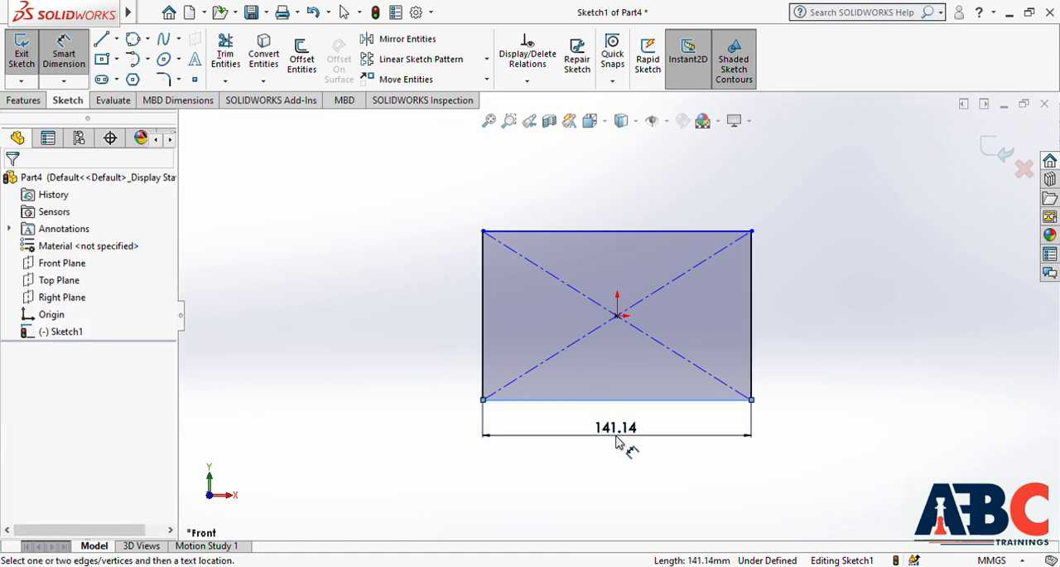
{"action": "left_click", "coordinate": [617, 443]}
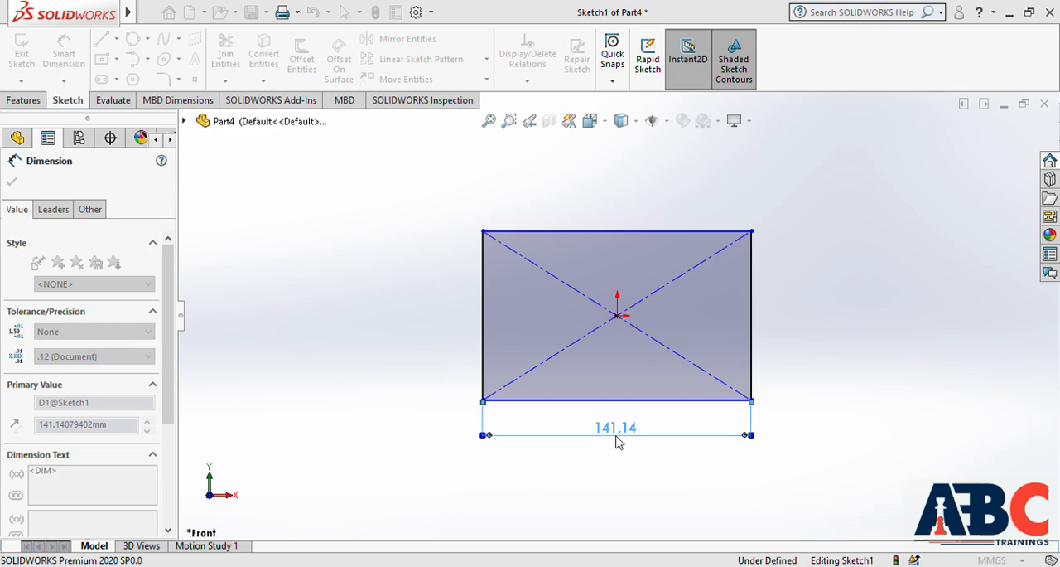
{"action": "type", "text": "140"}
{"action": "key", "text": "Return"}
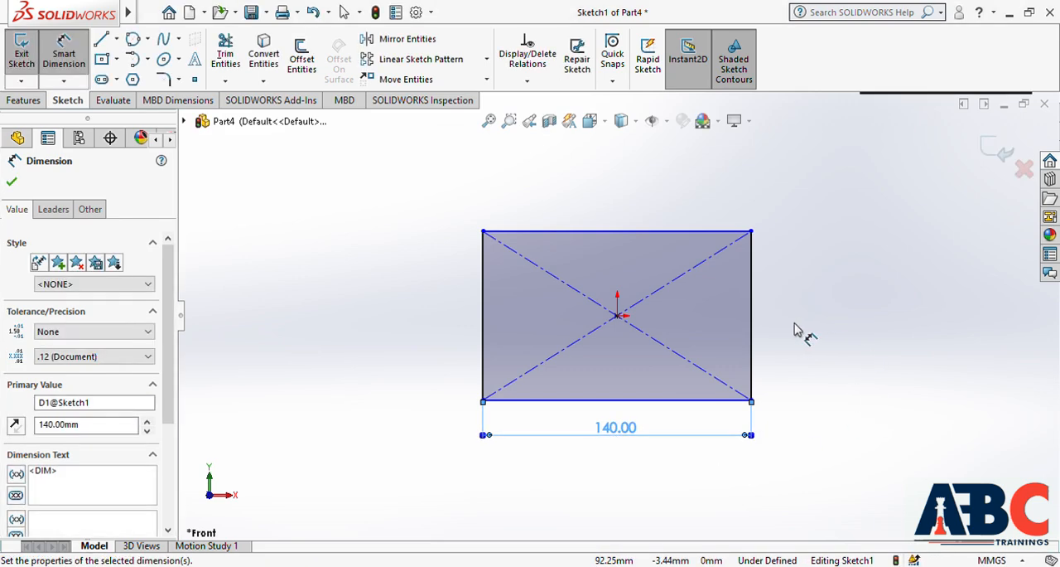
Dimension the rectangle's right edge and set its height to 90 mm
{"action": "left_click", "coordinate": [751, 351]}
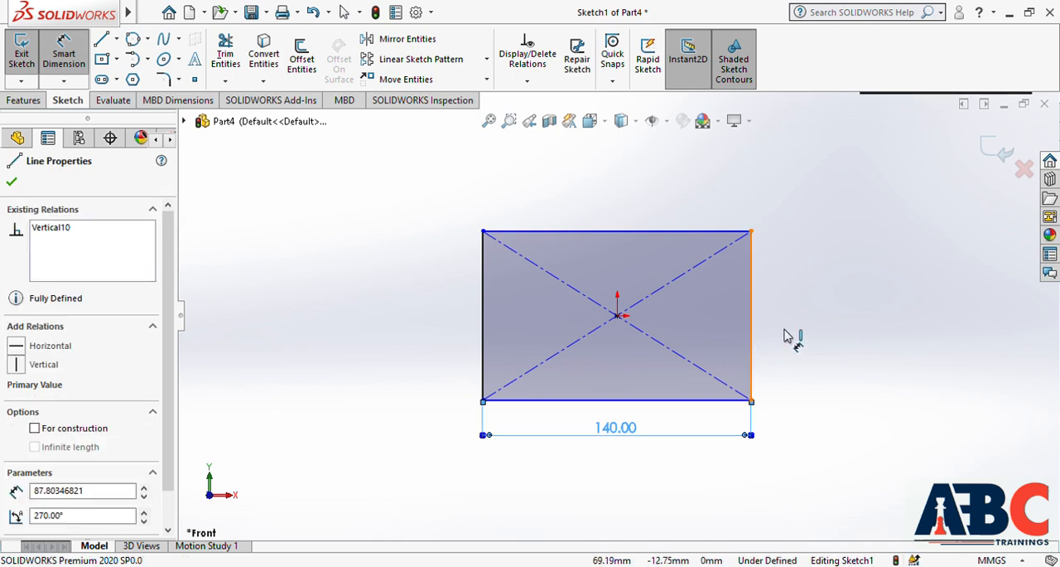
{"action": "left_click", "coordinate": [787, 335]}
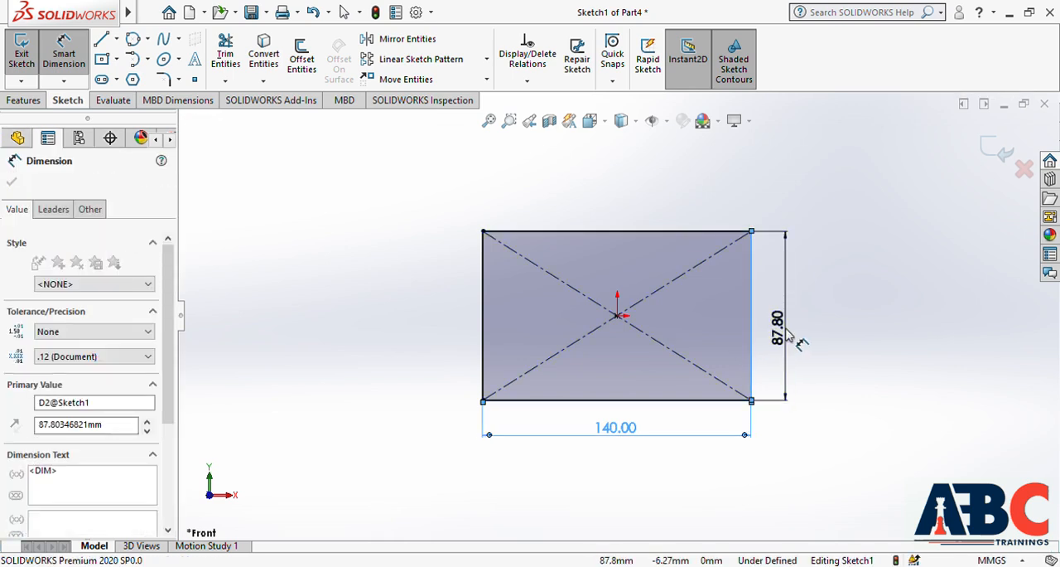
{"action": "left_click", "coordinate": [791, 335]}
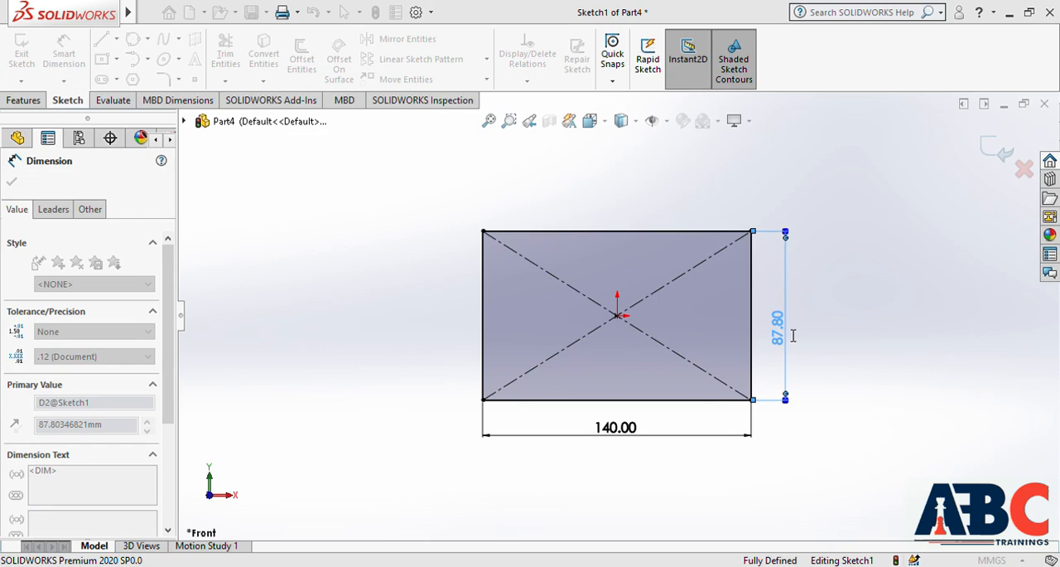
{"action": "type", "text": "90"}
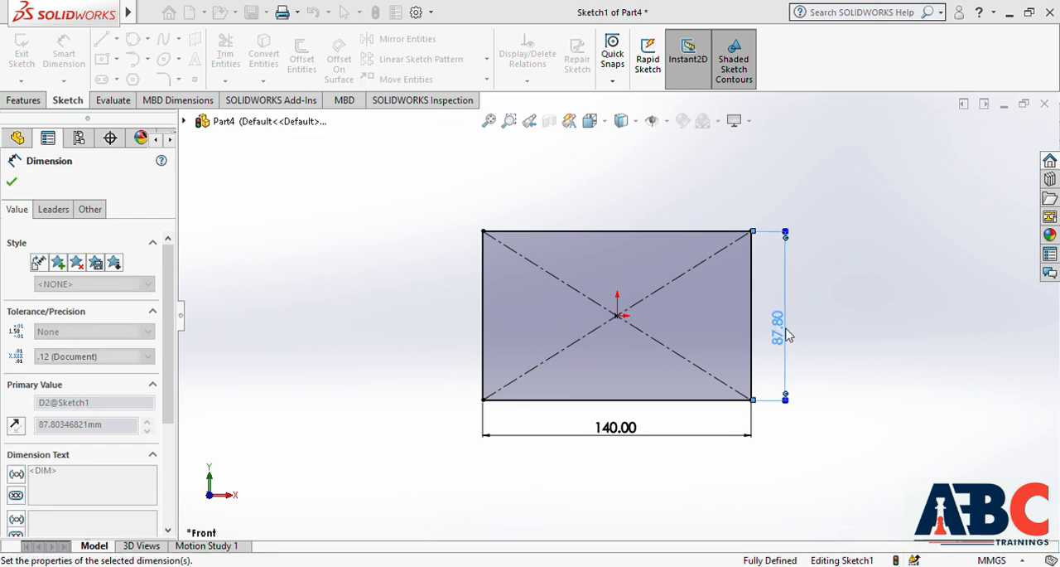
{"action": "key", "text": "Return"}
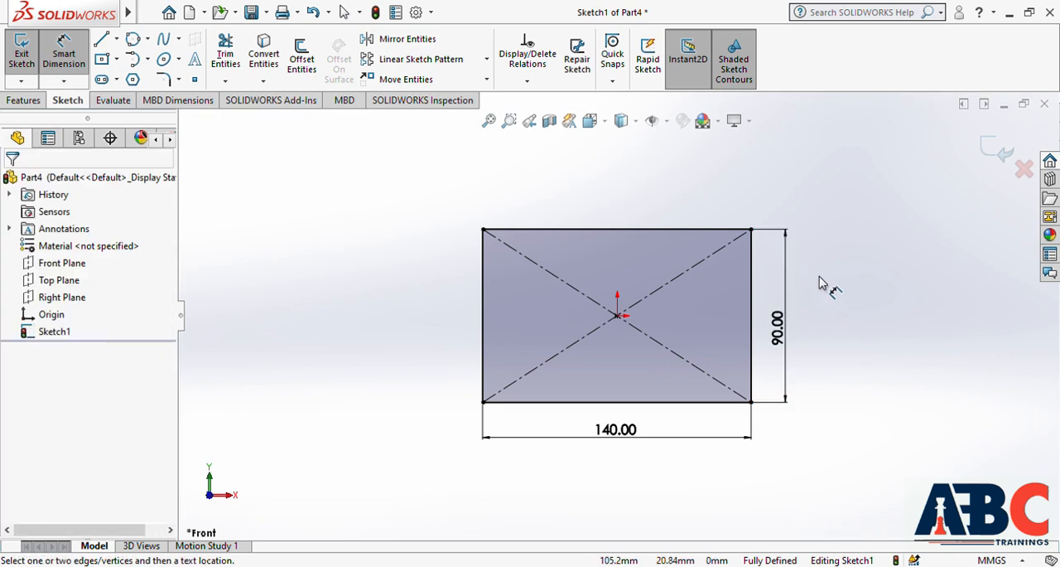
{"action": "key", "text": "Escape"}
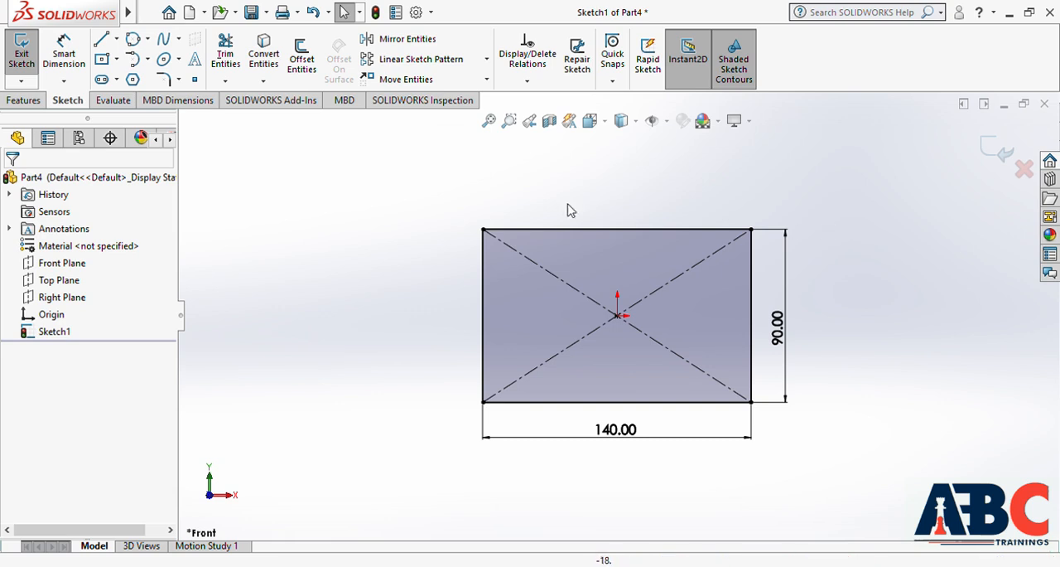
Delete the dimensioned center rectangle and sketch a 3 Point Corner Rectangle from the origin, about 106 mm wide, extending right and upward
{"action": "mouse_move", "coordinate": [415, 186]}
{"action": "left_mouse_down"}
{"action": "mouse_move", "coordinate": [742, 410]}
{"action": "mouse_move", "coordinate": [895, 492]}
{"action": "left_mouse_up"}
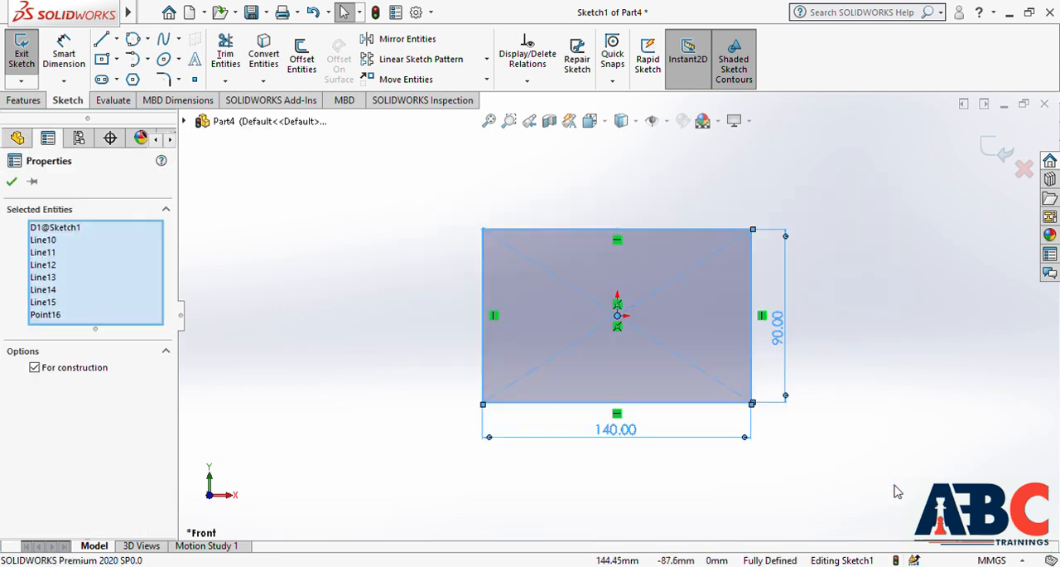
{"action": "key", "text": "Delete"}
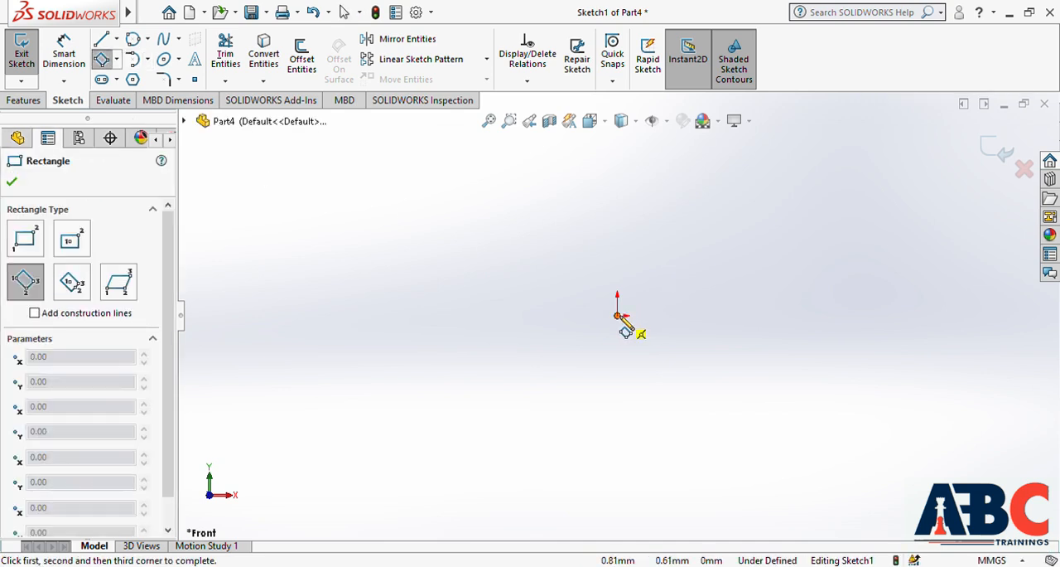
{"action": "left_click", "coordinate": [828, 315]}
{"action": "left_click", "coordinate": [822, 184]}
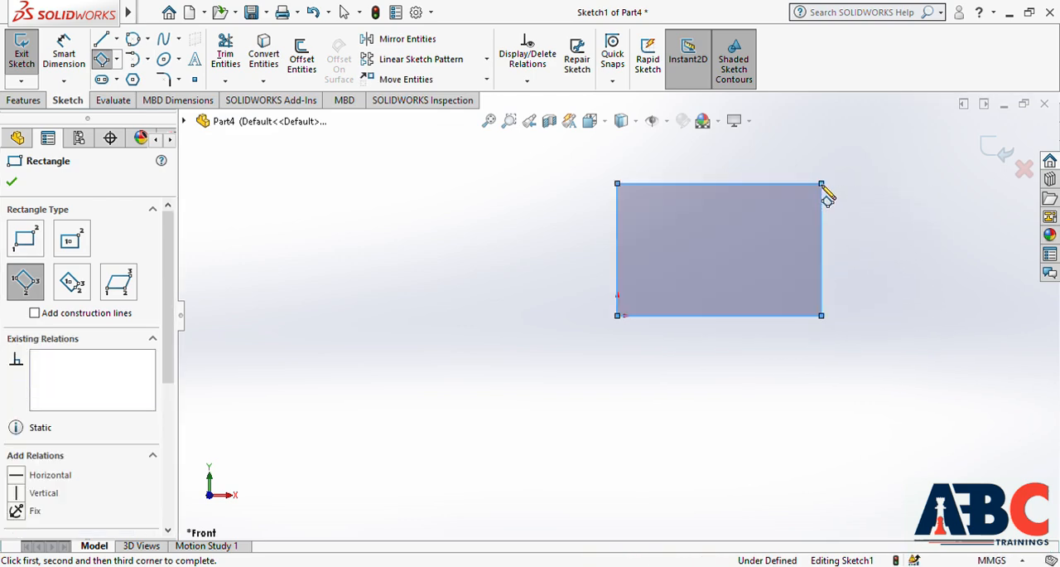
{"action": "key", "text": "Escape"}
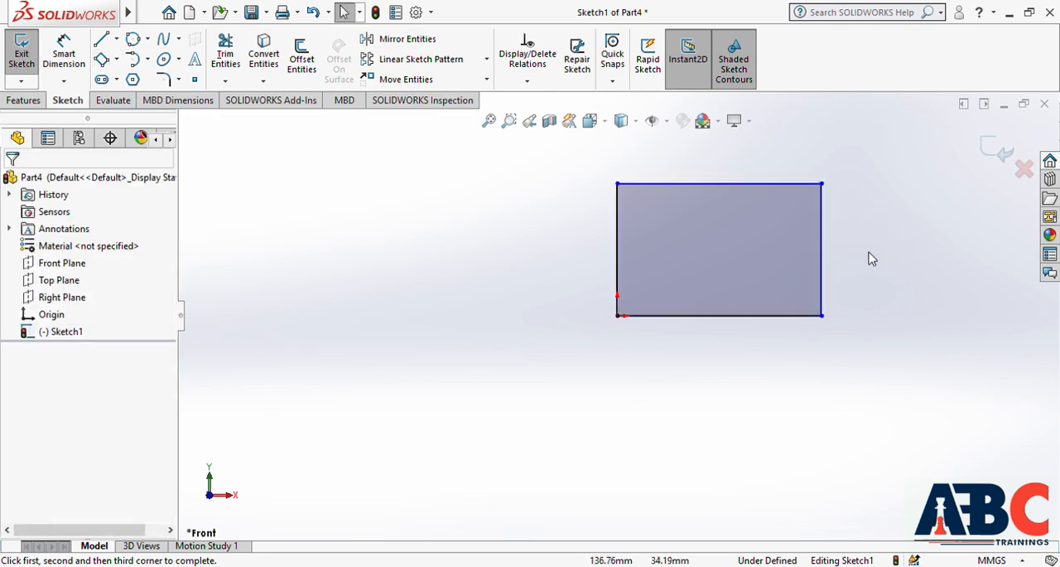
Sketch a 3 Point Center Rectangle to the left of the first rectangle, centred at about X -130, Y -24 mm
{"action": "left_click", "coordinate": [119, 59]}
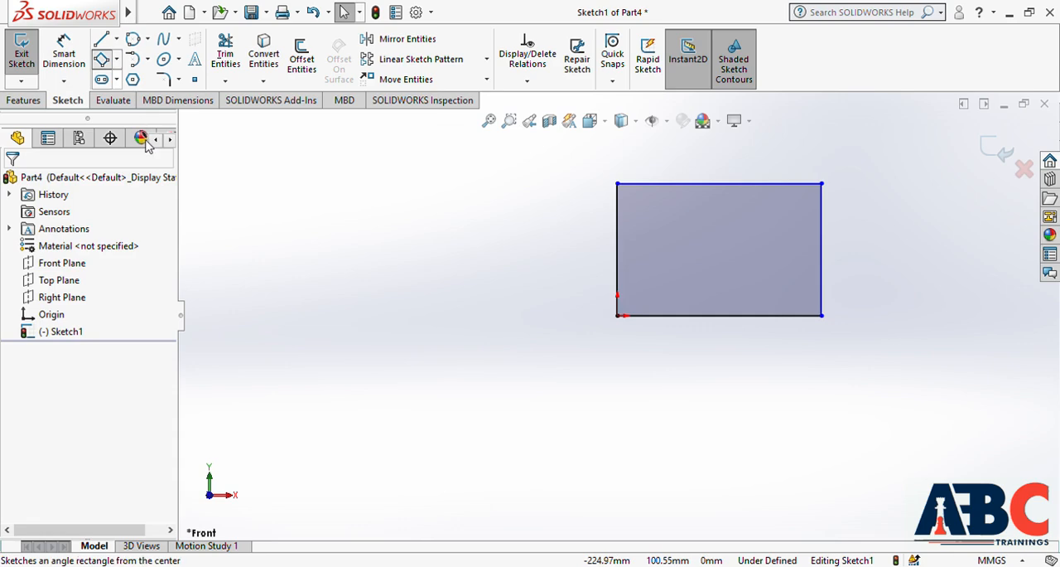
{"action": "left_click", "coordinate": [157, 143]}
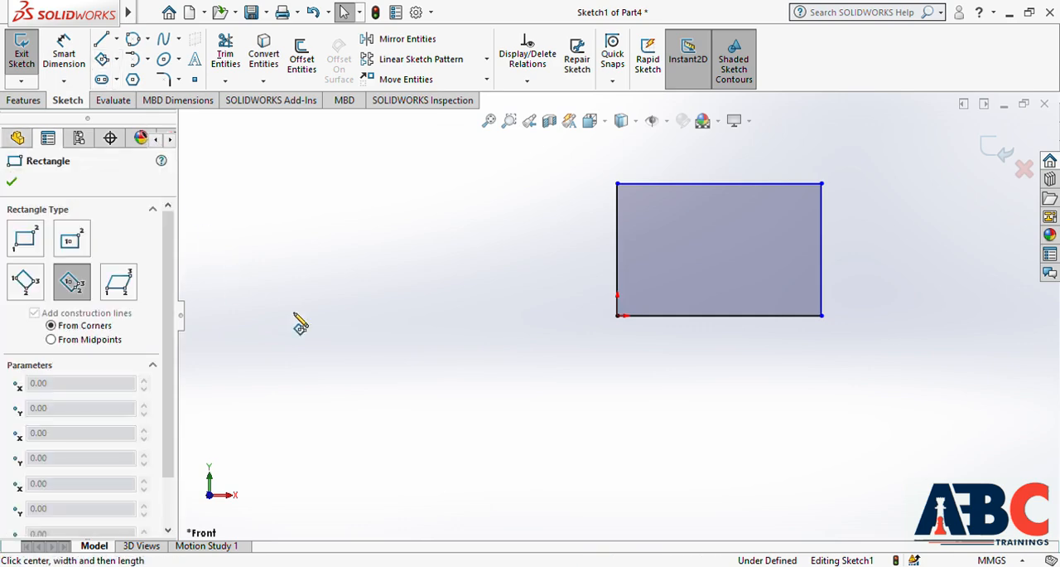
{"action": "left_click", "coordinate": [369, 363]}
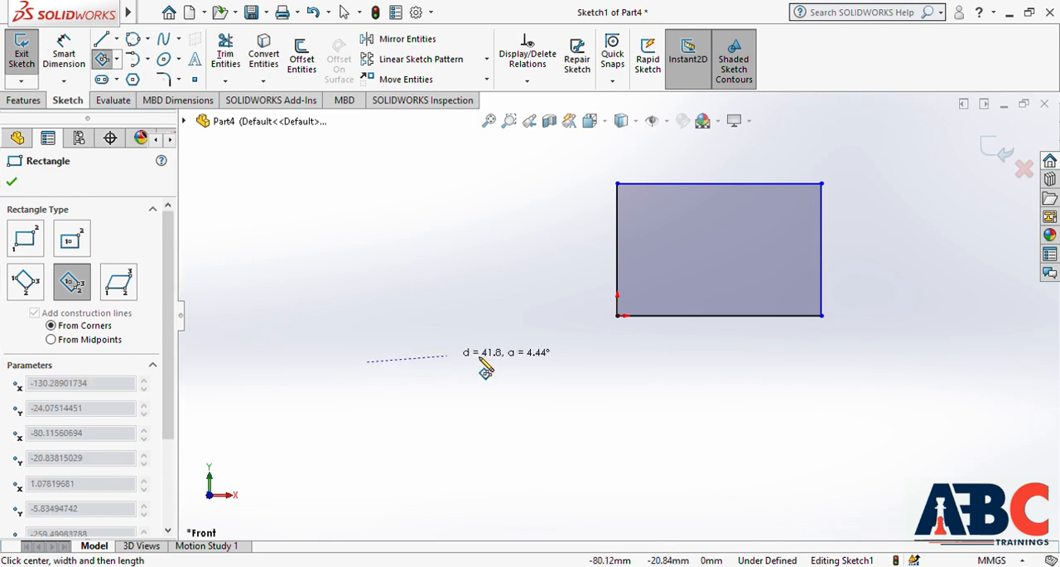
{"action": "left_click", "coordinate": [527, 365]}
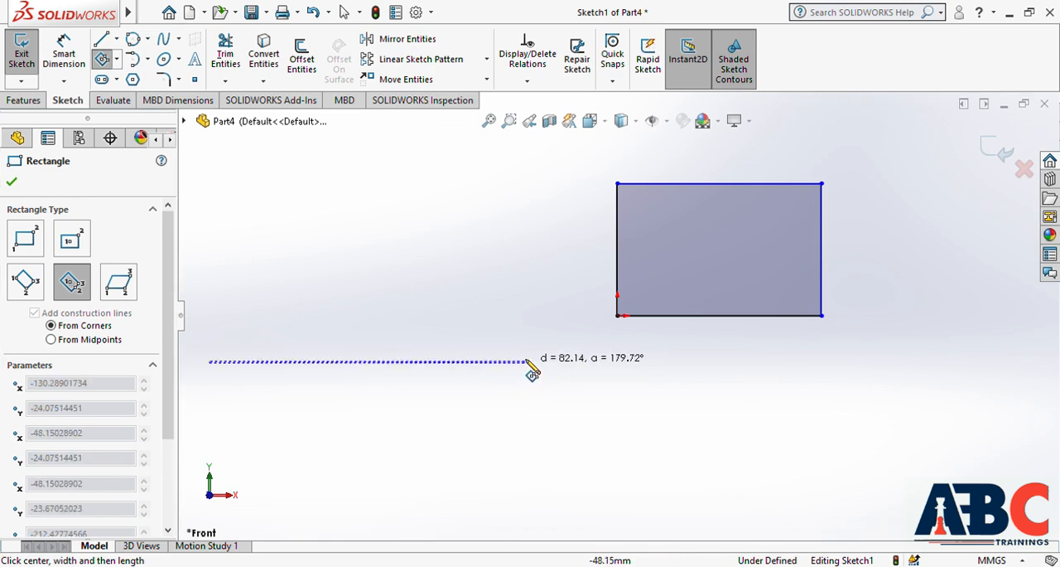
{"action": "left_click", "coordinate": [522, 293]}
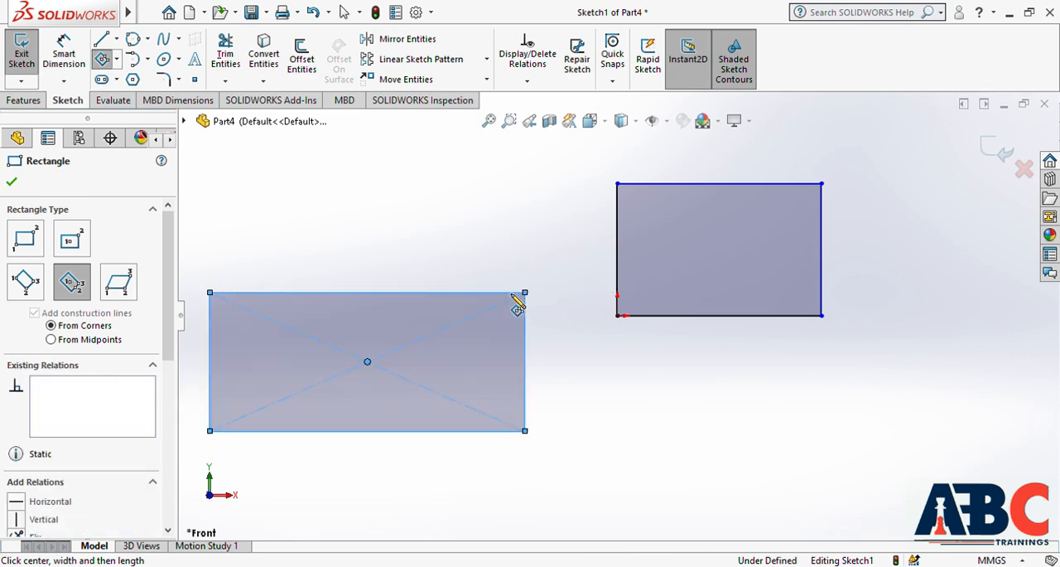
{"action": "key", "text": "Escape"}
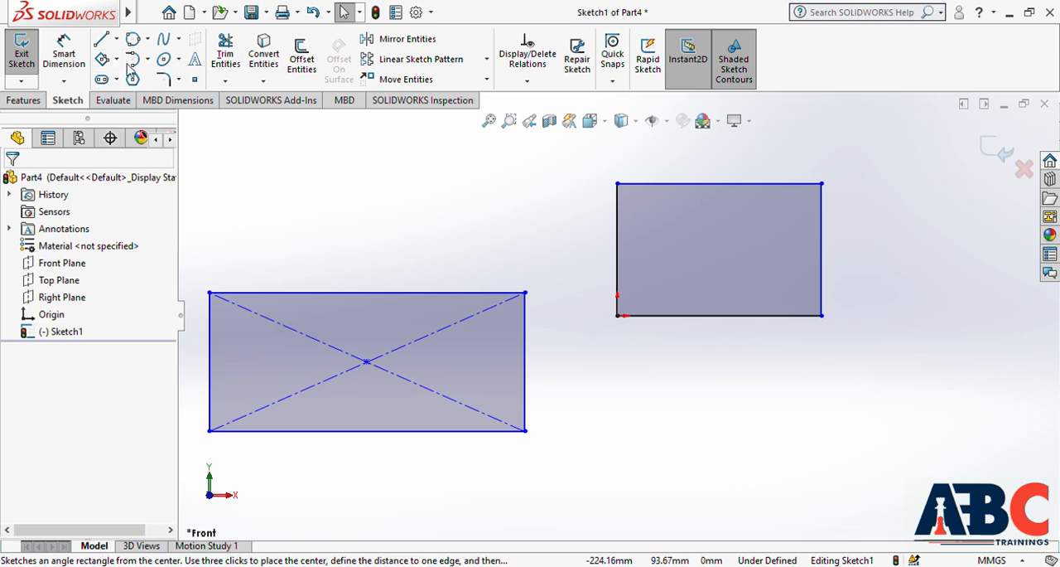
Sketch a parallelogram with a horizontal base about 94 mm long below the origin rectangle, and delete all three shapes
{"action": "left_click", "coordinate": [147, 155]}
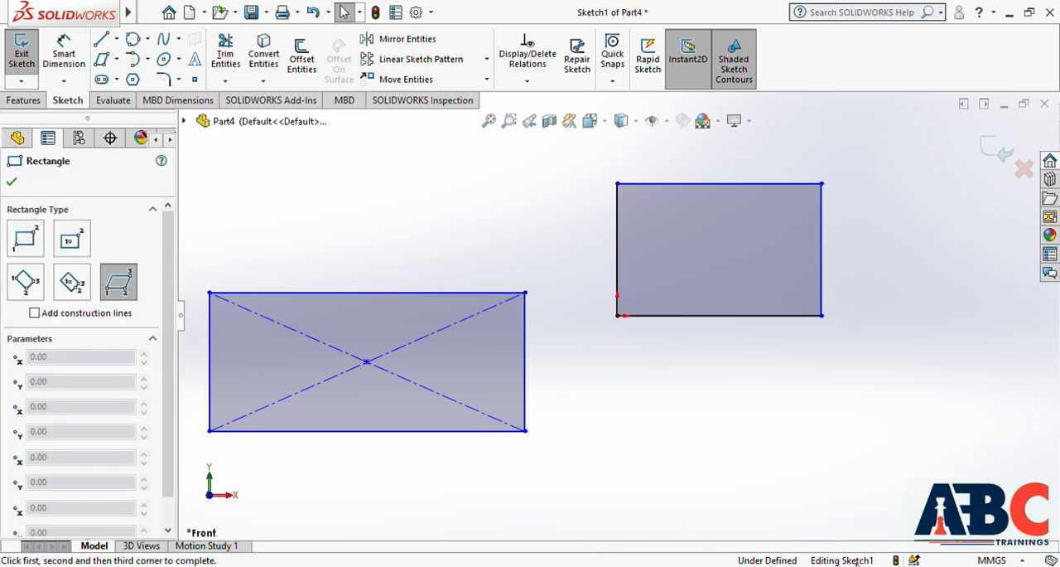
{"action": "left_click", "coordinate": [665, 499]}
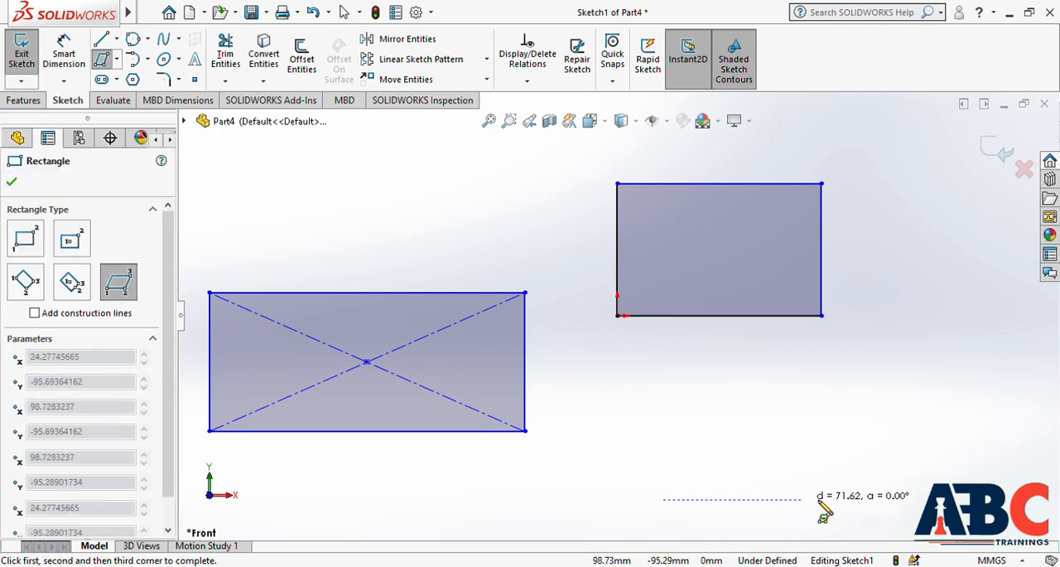
{"action": "left_click", "coordinate": [846, 499]}
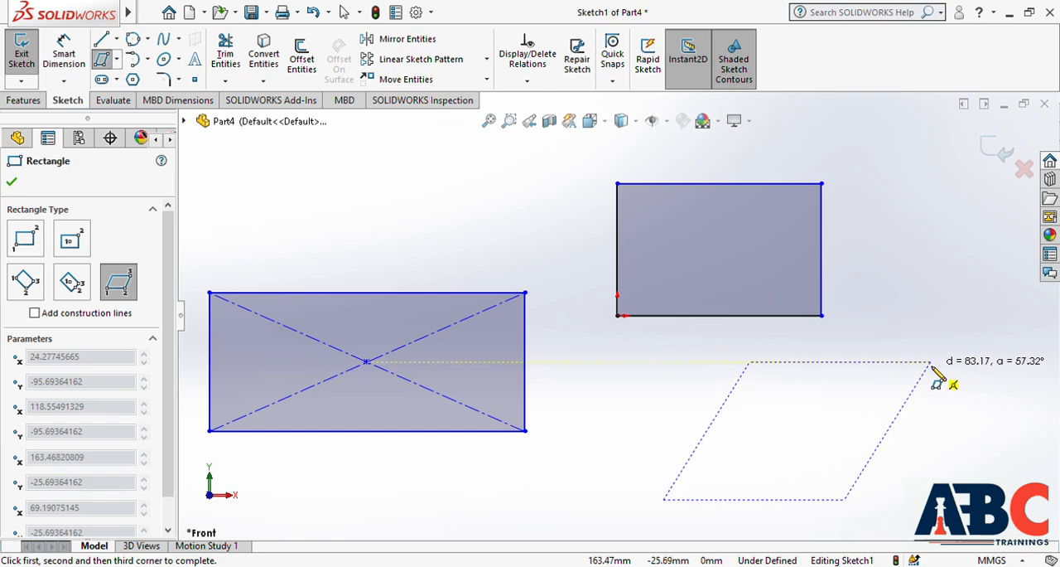
{"action": "left_click", "coordinate": [932, 374]}
{"action": "key", "text": "Escape"}
{"action": "key", "text": "Escape"}
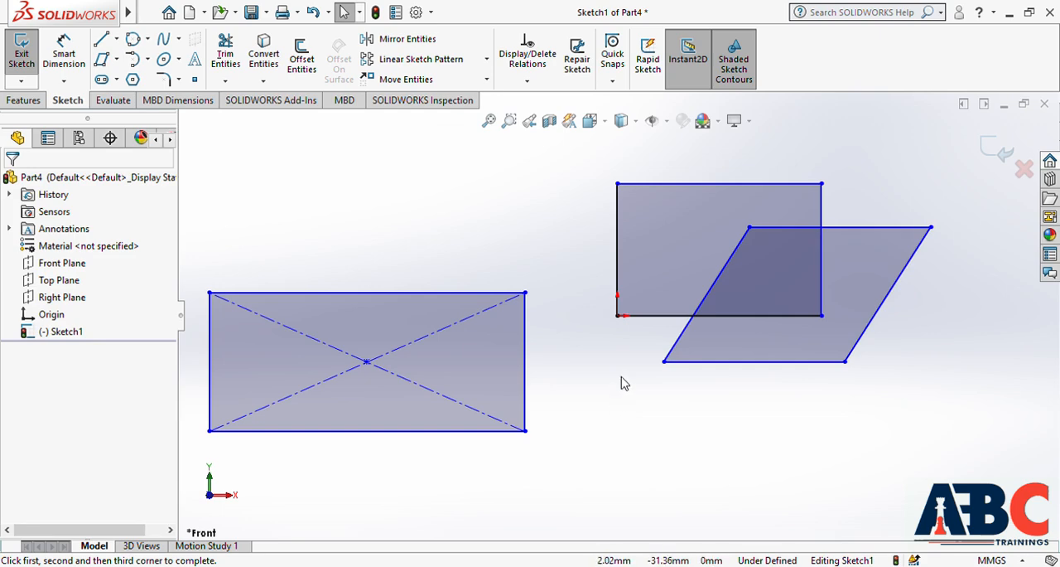
{"action": "mouse_move", "coordinate": [197, 126]}
{"action": "left_mouse_down"}
{"action": "mouse_move", "coordinate": [622, 430]}
{"action": "mouse_move", "coordinate": [910, 491]}
{"action": "mouse_move", "coordinate": [969, 487]}
{"action": "left_mouse_up"}
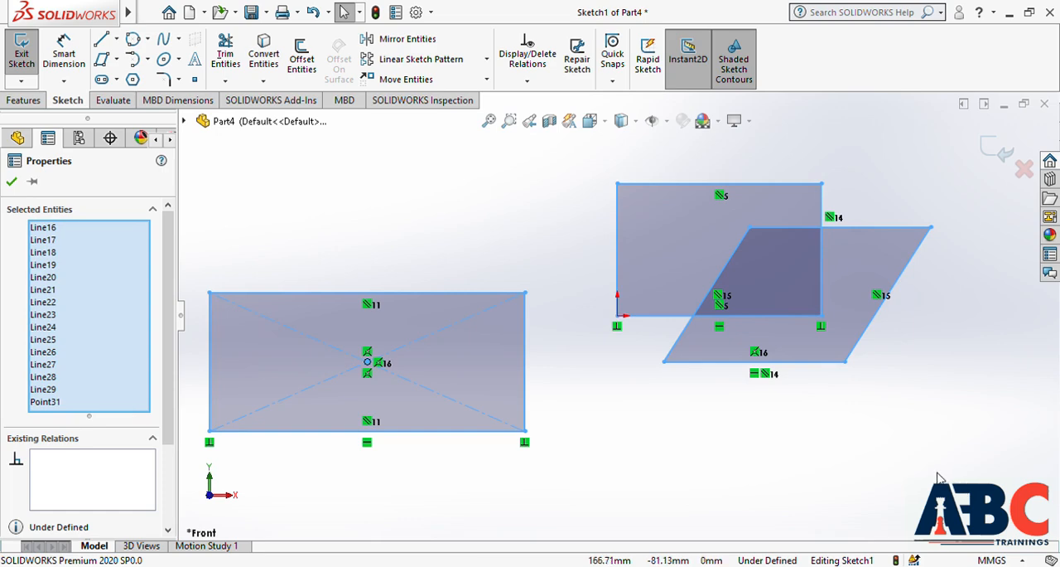
{"action": "key", "text": "Delete"}
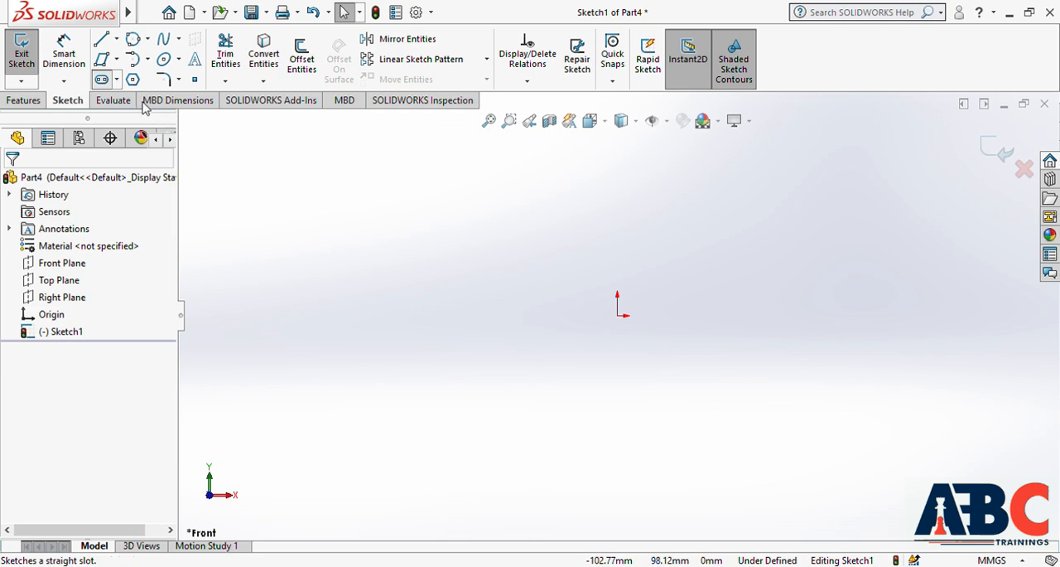
Sketch a horizontal straight slot starting at the origin, about 127 mm between arc centres and 49 mm wide
{"action": "left_click", "coordinate": [617, 315]}
{"action": "left_click", "coordinate": [860, 315]}
{"action": "left_click", "coordinate": [847, 268]}
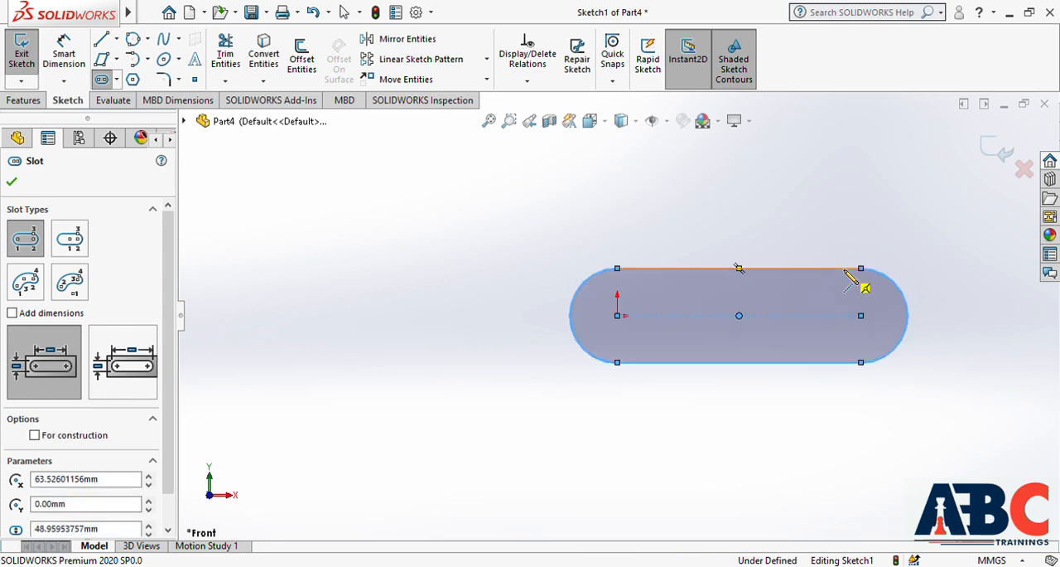
{"action": "key", "text": "Escape"}
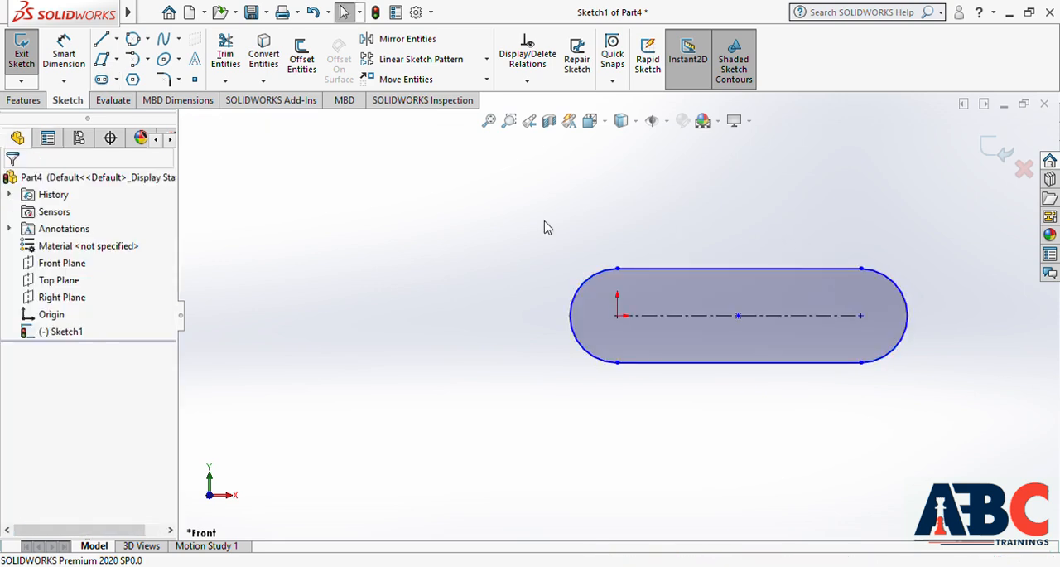
Sketch a horizontal centerpoint straight slot about 33 mm wide, centred about 199 mm left of the origin, and delete both slots
{"action": "left_click", "coordinate": [117, 80]}
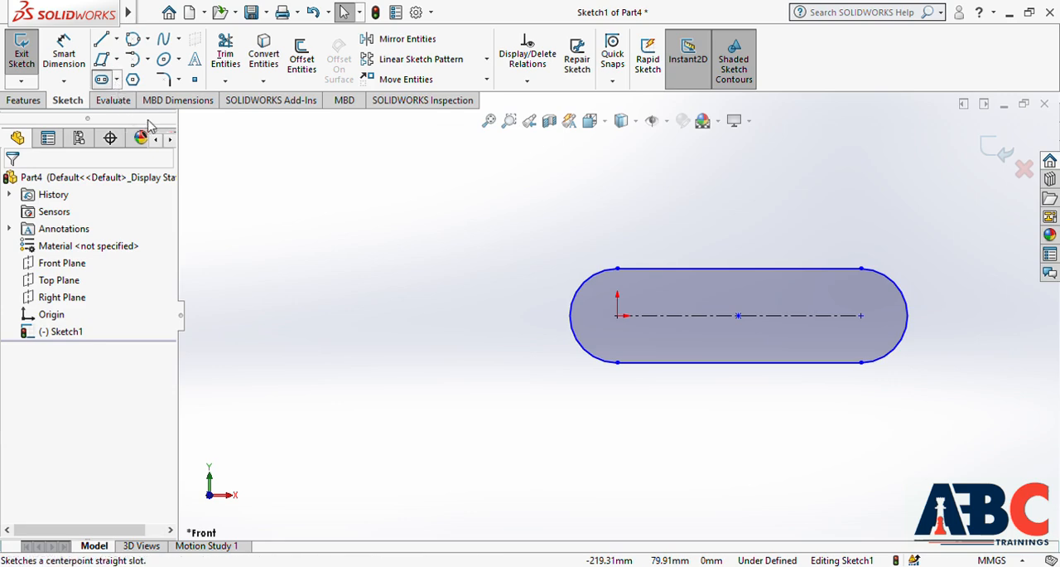
{"action": "left_click", "coordinate": [148, 125]}
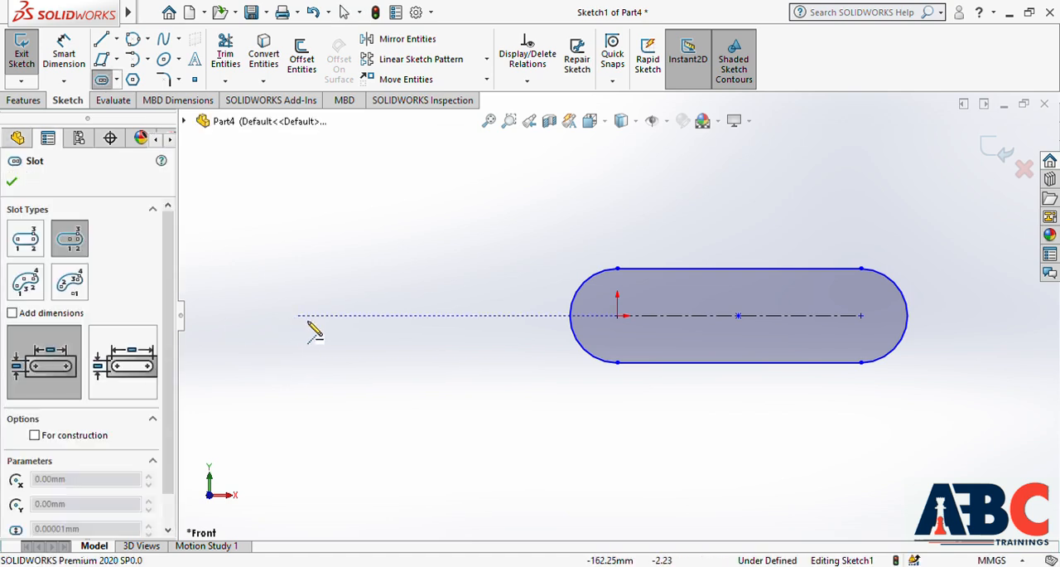
{"action": "left_click", "coordinate": [235, 315]}
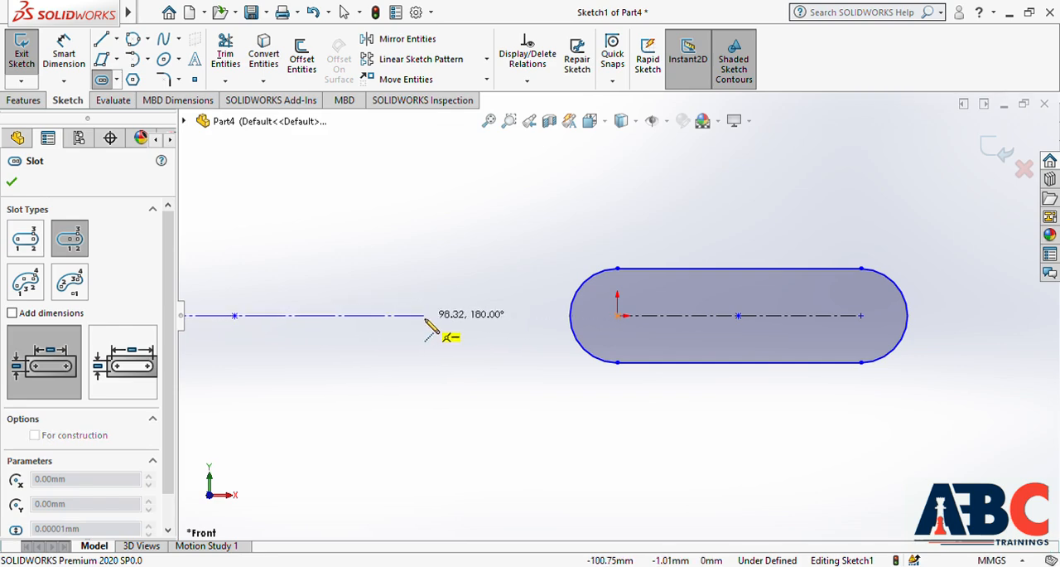
{"action": "left_click", "coordinate": [449, 315]}
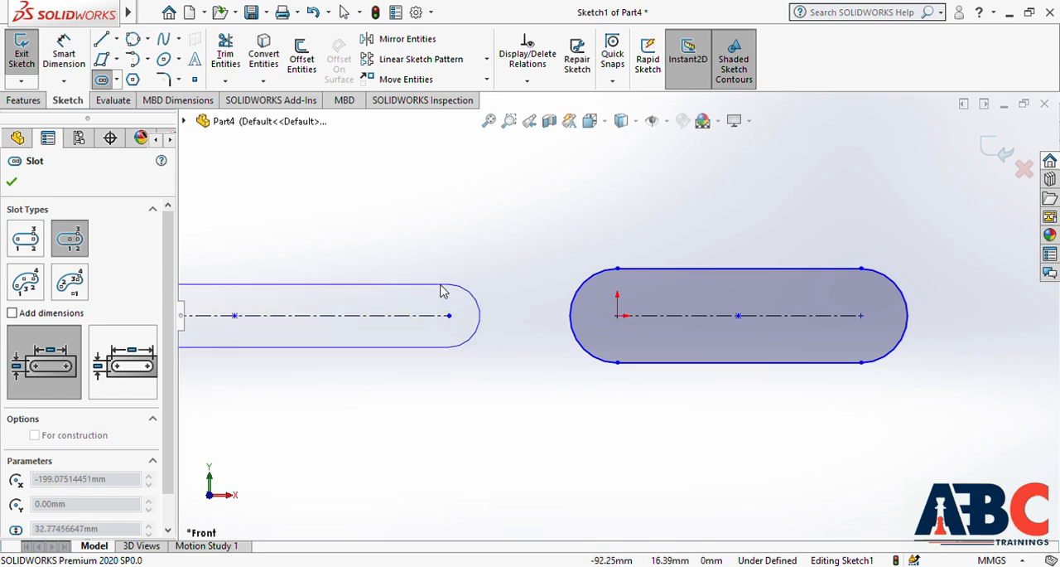
{"action": "left_click", "coordinate": [443, 291]}
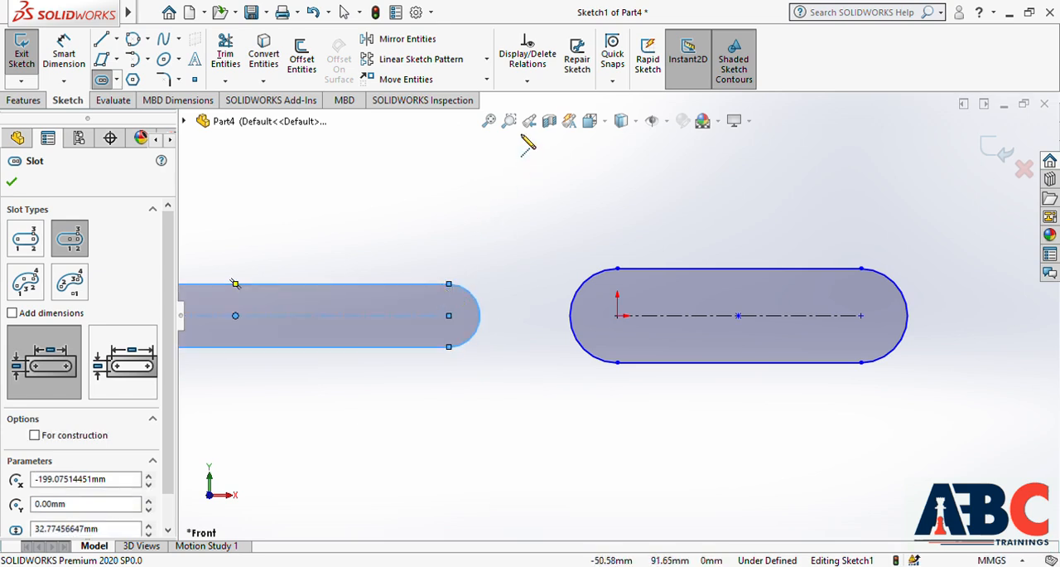
{"action": "left_click", "coordinate": [489, 122]}
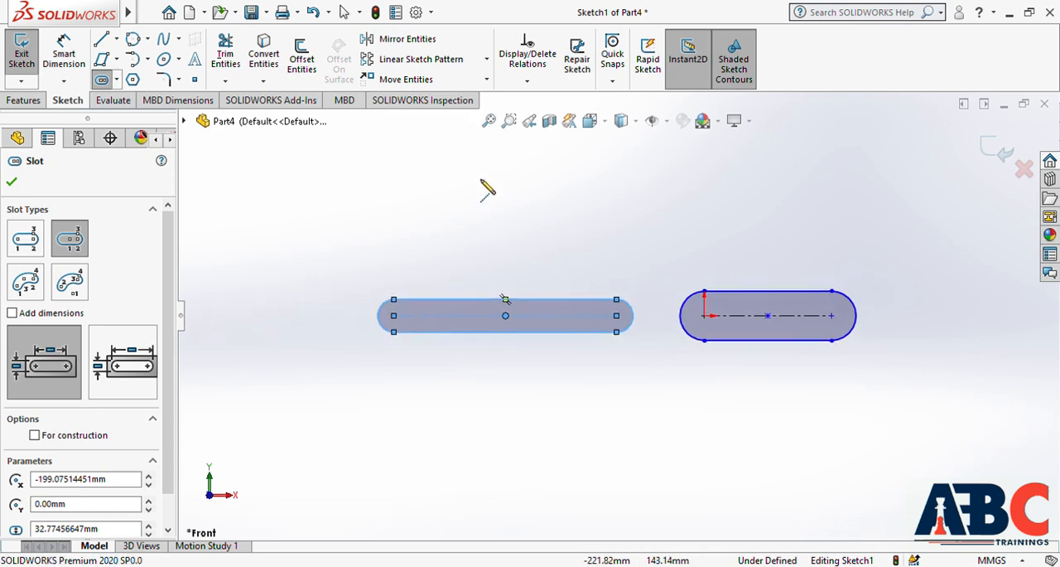
{"action": "key", "text": "Escape"}
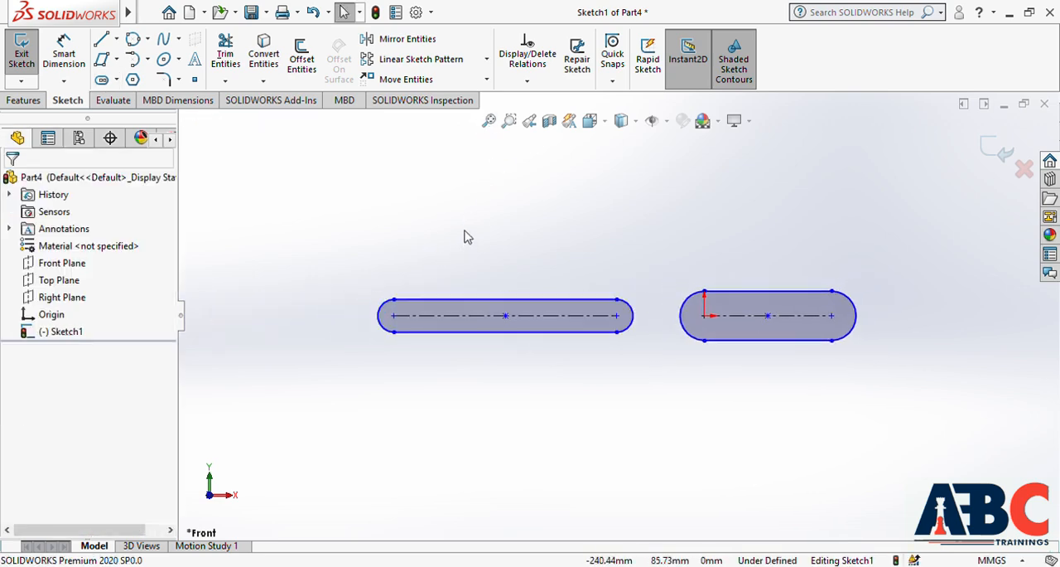
{"action": "mouse_move", "coordinate": [323, 202]}
{"action": "left_mouse_down"}
{"action": "mouse_move", "coordinate": [825, 422]}
{"action": "mouse_move", "coordinate": [959, 440]}
{"action": "mouse_move", "coordinate": [966, 452]}
{"action": "left_mouse_up"}
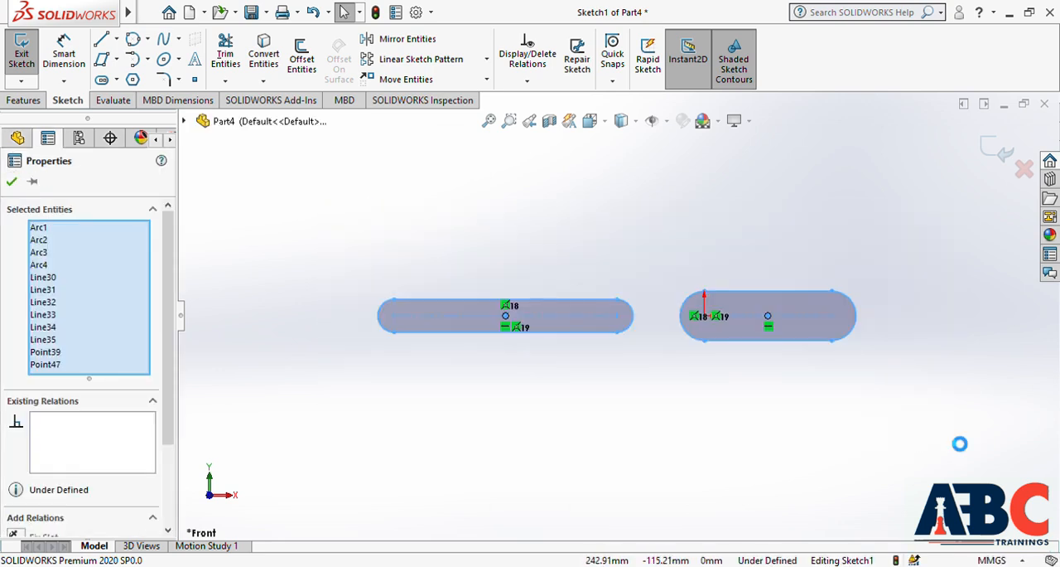
{"action": "key", "text": "Delete"}
Sketch a 3 point arc slot starting at the origin, with about 115 mm radius, 180° sweep and 78 mm width
{"action": "left_click", "coordinate": [117, 80]}
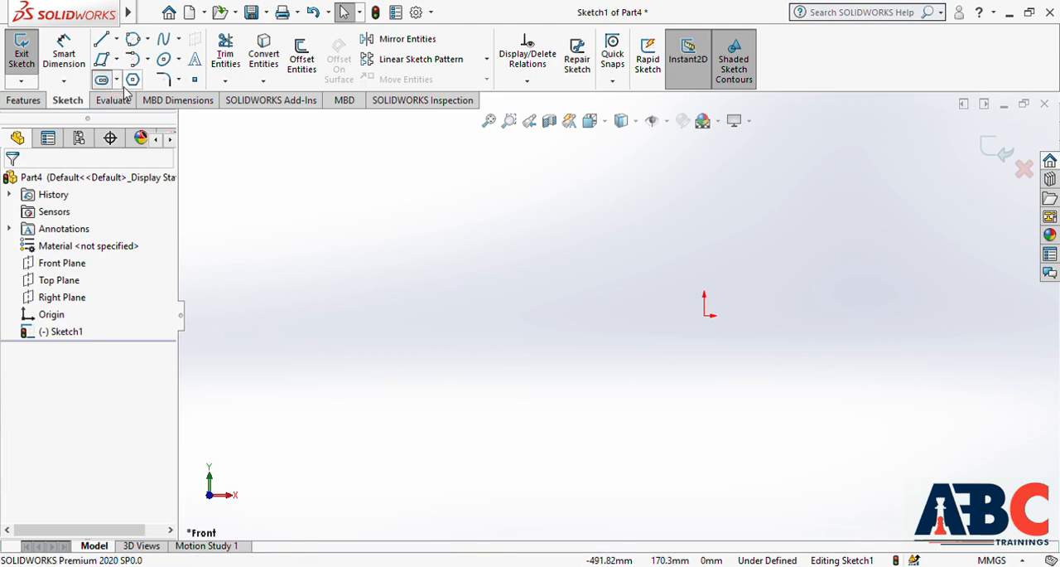
{"action": "left_click", "coordinate": [149, 141]}
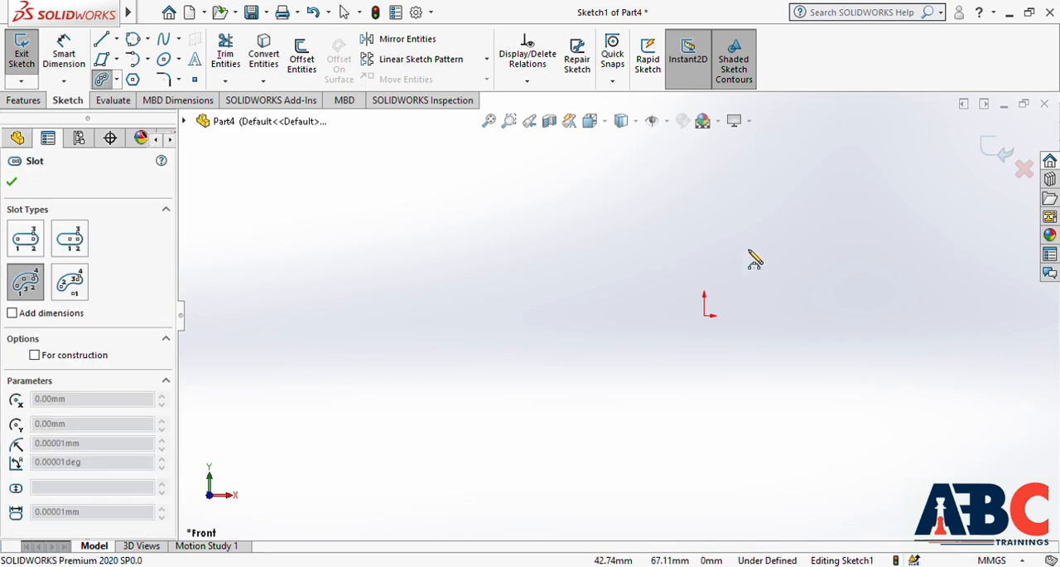
{"action": "left_click", "coordinate": [704, 315]}
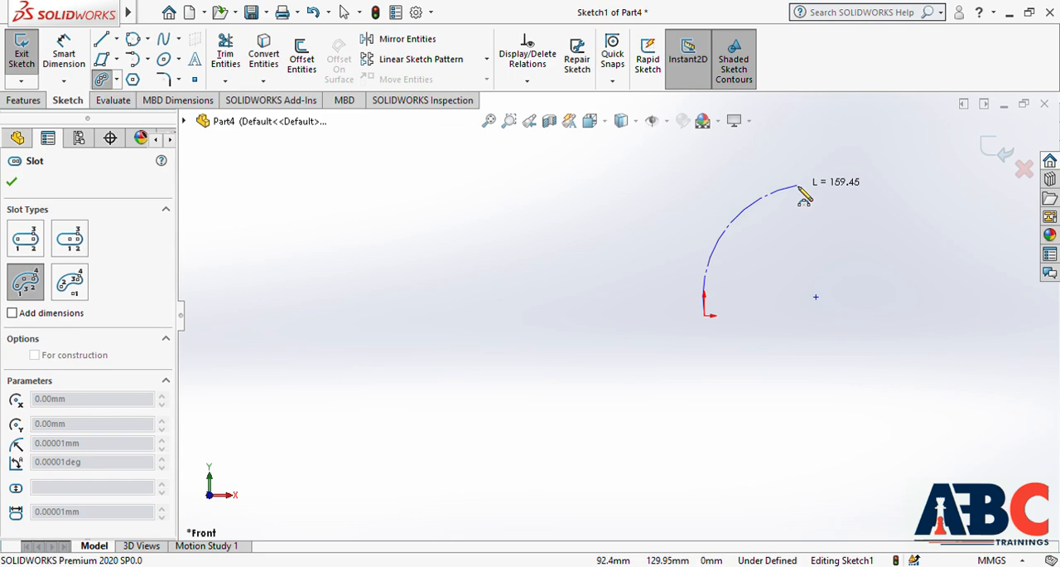
{"action": "left_click", "coordinate": [899, 193]}
{"action": "left_click", "coordinate": [880, 350]}
{"action": "left_click", "coordinate": [855, 322]}
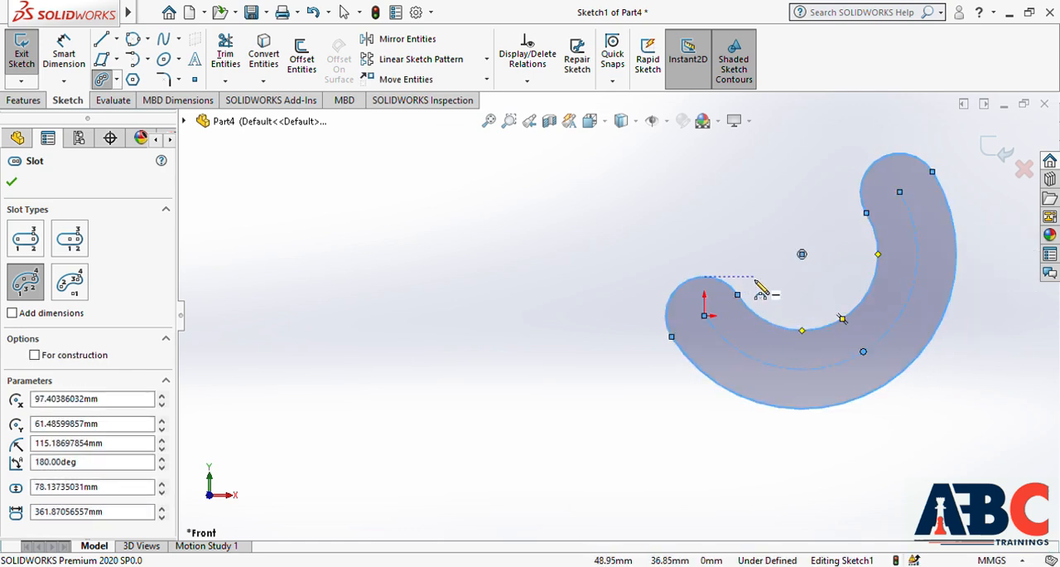
{"action": "key", "text": "Escape"}
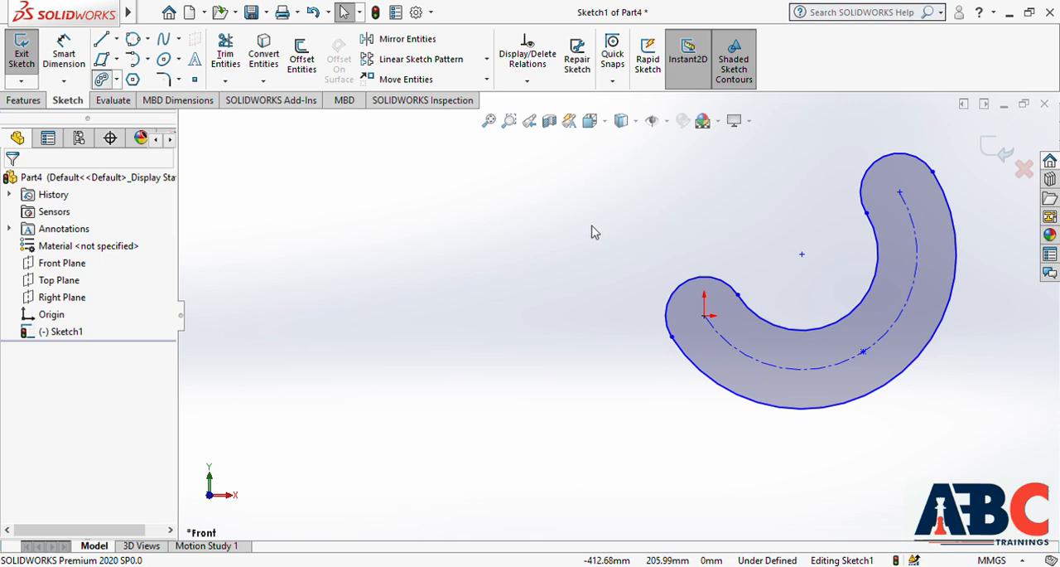
Sketch a centerpoint arc slot centred about 195 mm left of the origin, with about 160 mm radius, 69° sweep and 65 mm width
{"action": "left_click", "coordinate": [145, 154]}
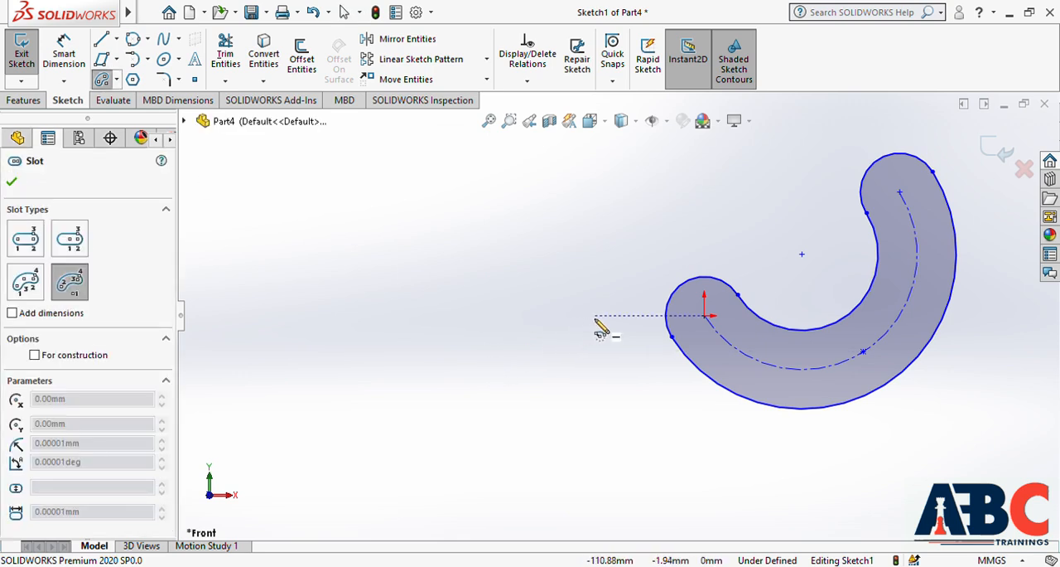
{"action": "left_click", "coordinate": [510, 314]}
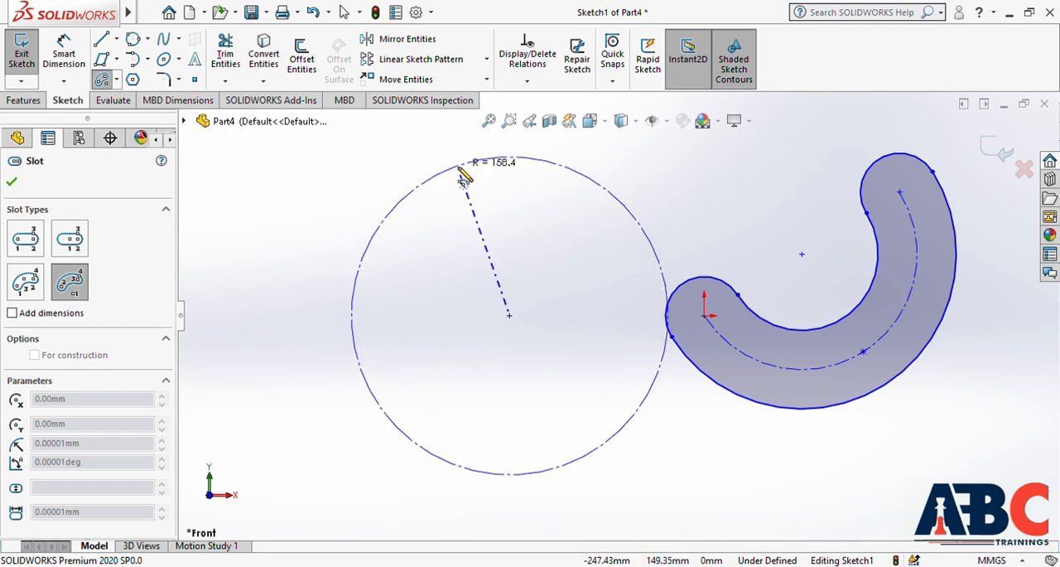
{"action": "left_click", "coordinate": [458, 165]}
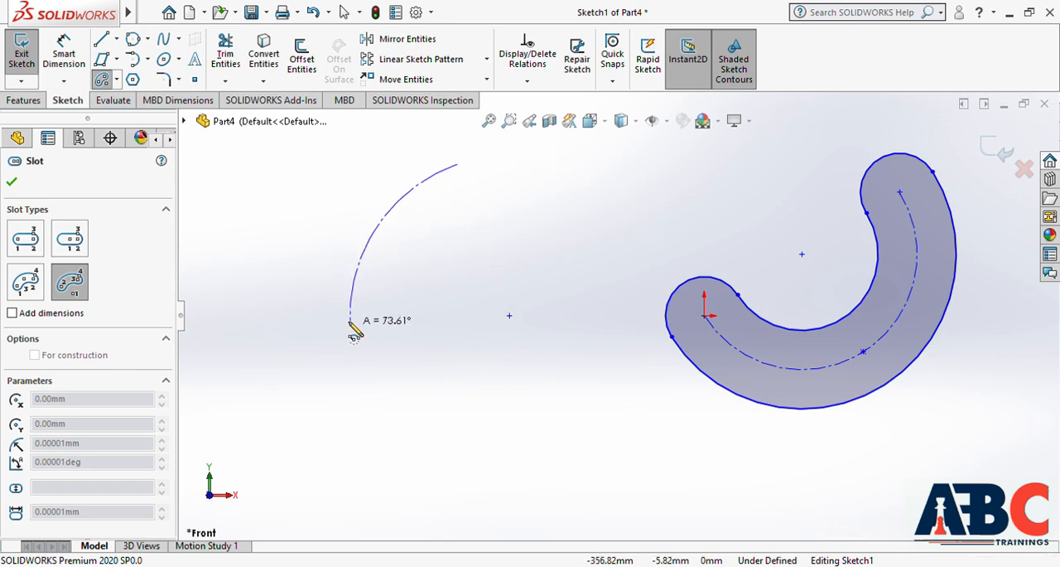
{"action": "left_click", "coordinate": [351, 309]}
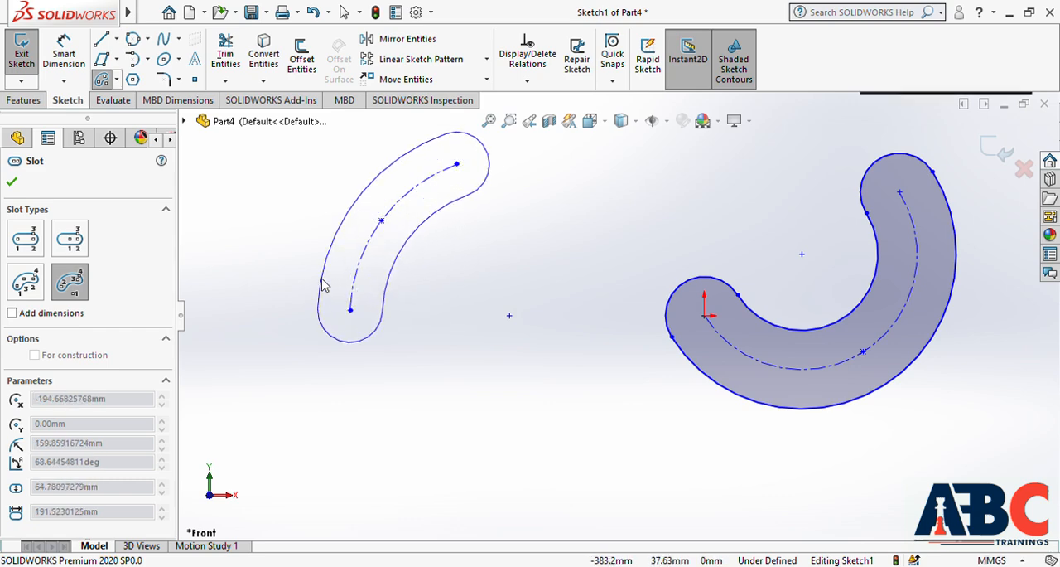
{"action": "left_click", "coordinate": [324, 285]}
{"action": "key", "text": "Escape"}
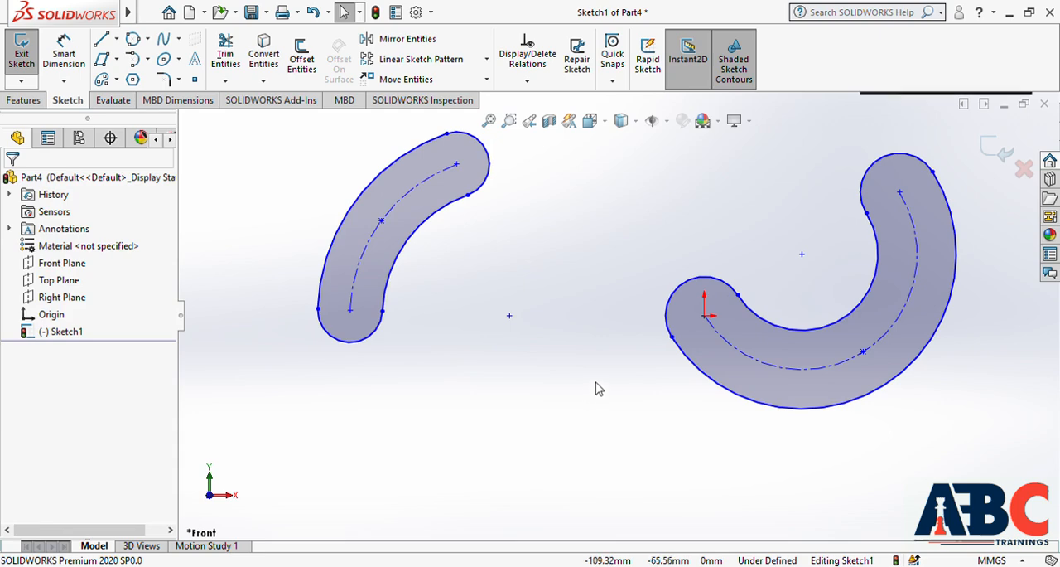
Delete both arc slots from the sketch
{"action": "middle_click_drag", "start_coordinate": [596, 386], "coordinate": [563, 460], "text": "ctrl"}
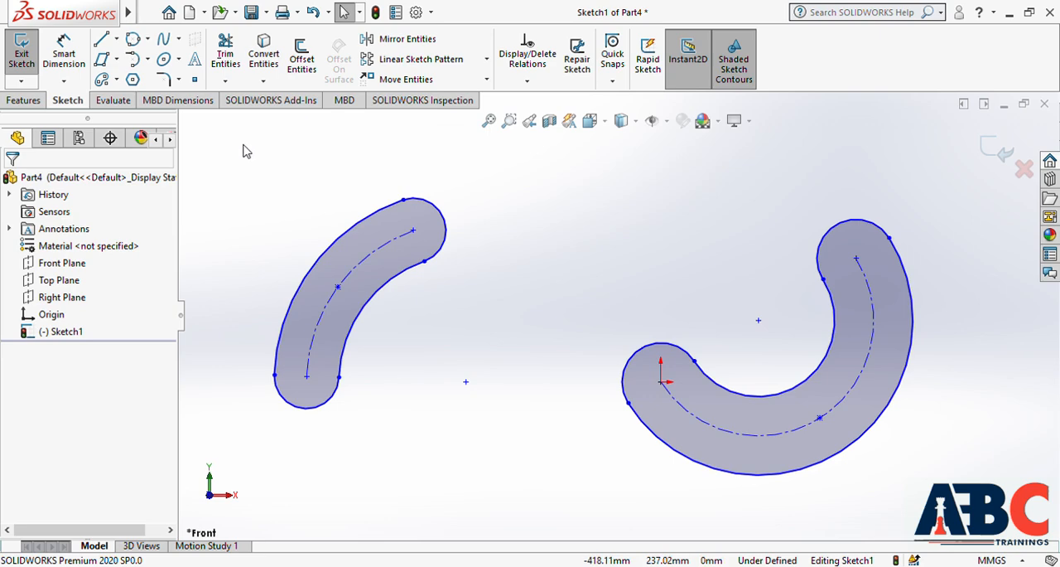
{"action": "mouse_move", "coordinate": [242, 150]}
{"action": "left_mouse_down"}
{"action": "mouse_move", "coordinate": [836, 402]}
{"action": "mouse_move", "coordinate": [994, 496]}
{"action": "left_mouse_up"}
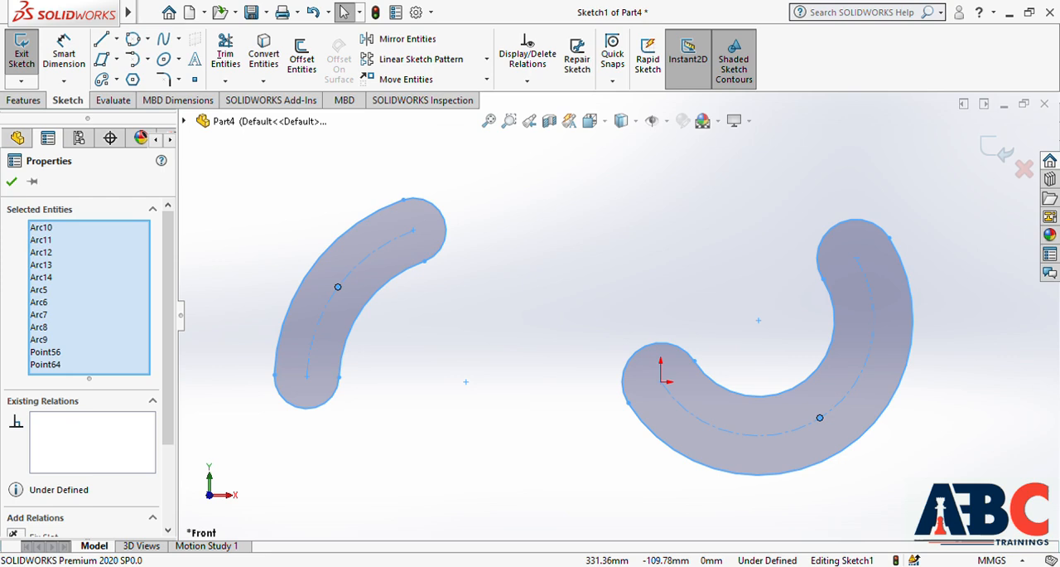
{"action": "key", "text": "Delete"}
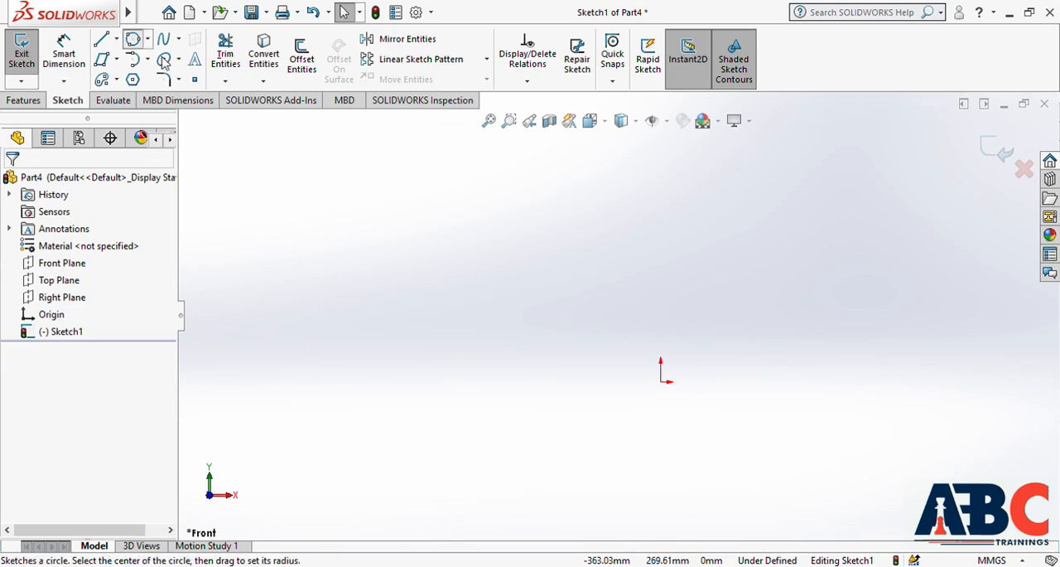
Sketch a center circle with about 63 mm radius, to the upper left of the origin
{"action": "left_click", "coordinate": [165, 63]}
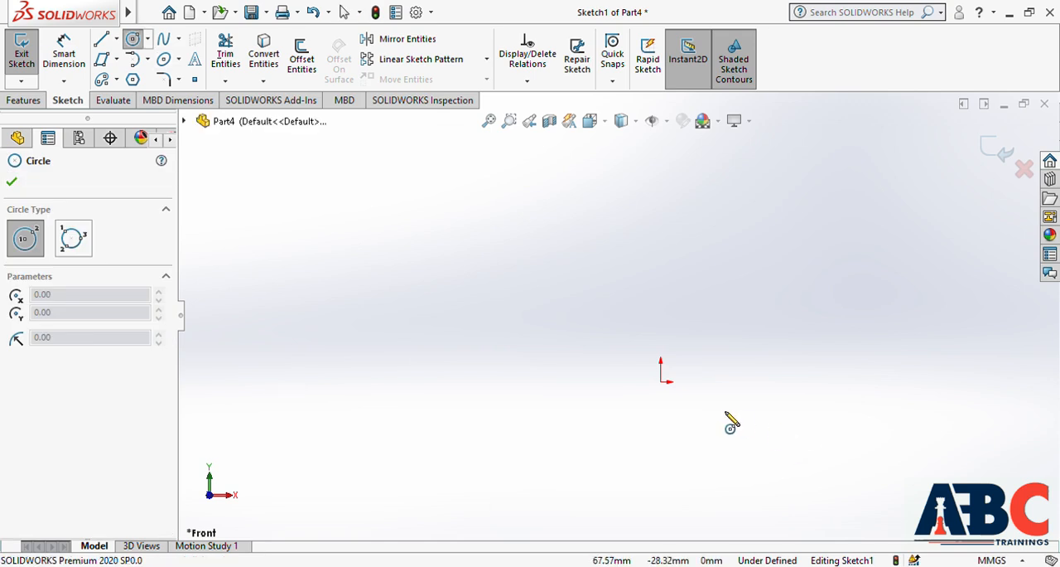
{"action": "left_click_drag", "start_coordinate": [380, 299], "coordinate": [425, 351]}
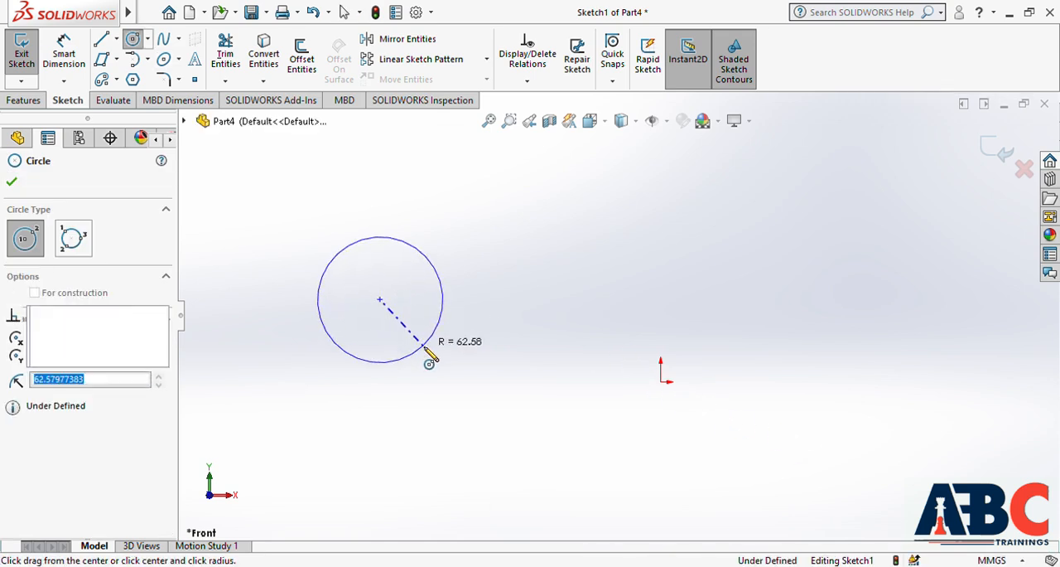
{"action": "key", "text": "Escape"}
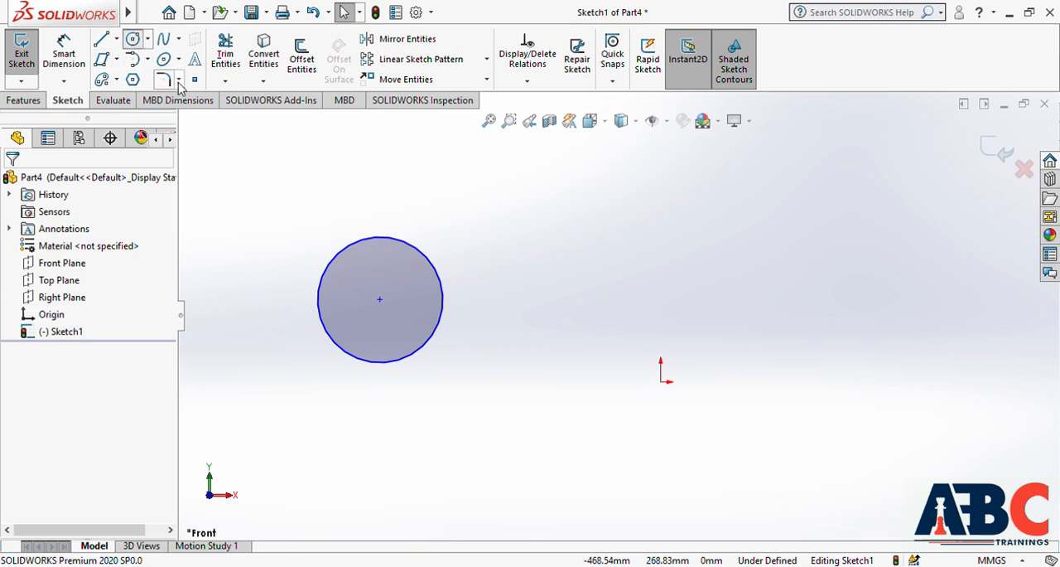
Sketch a perimeter circle centred about 114 mm right of and 80 mm above the origin, and delete both circles
{"action": "left_click", "coordinate": [133, 39]}
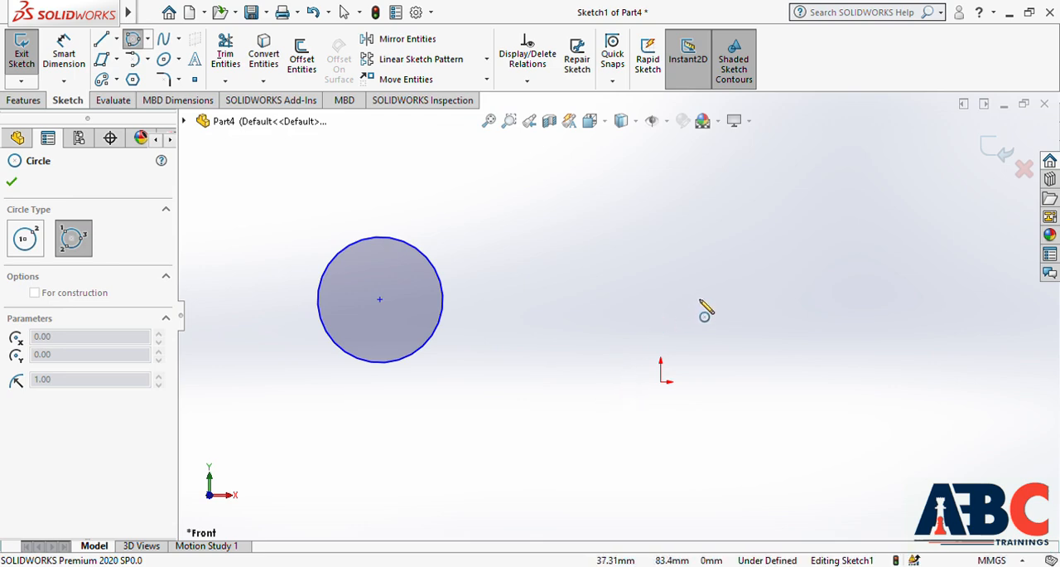
{"action": "left_click", "coordinate": [854, 280]}
{"action": "left_click", "coordinate": [715, 356]}
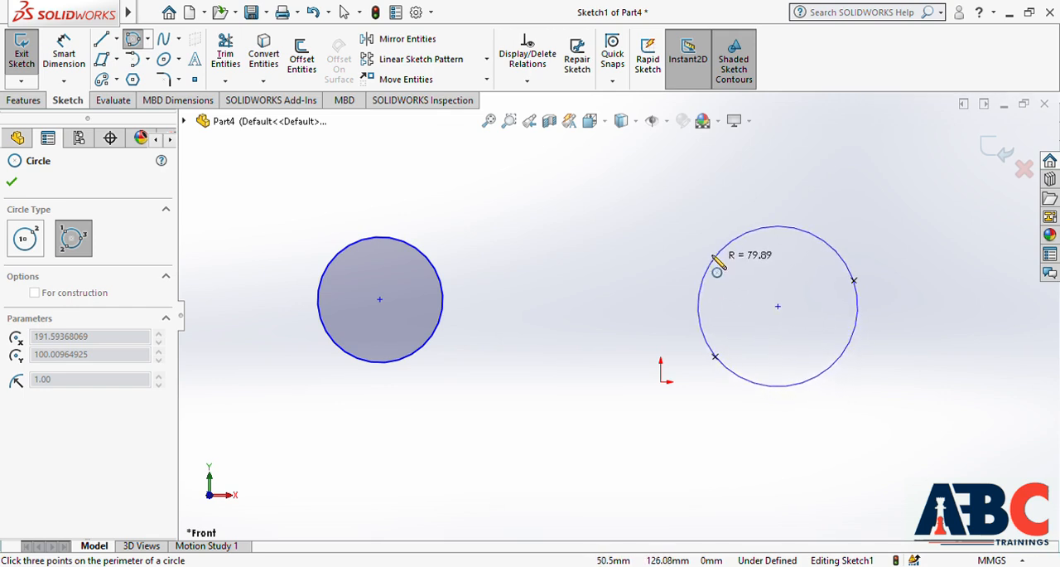
{"action": "left_click", "coordinate": [711, 262]}
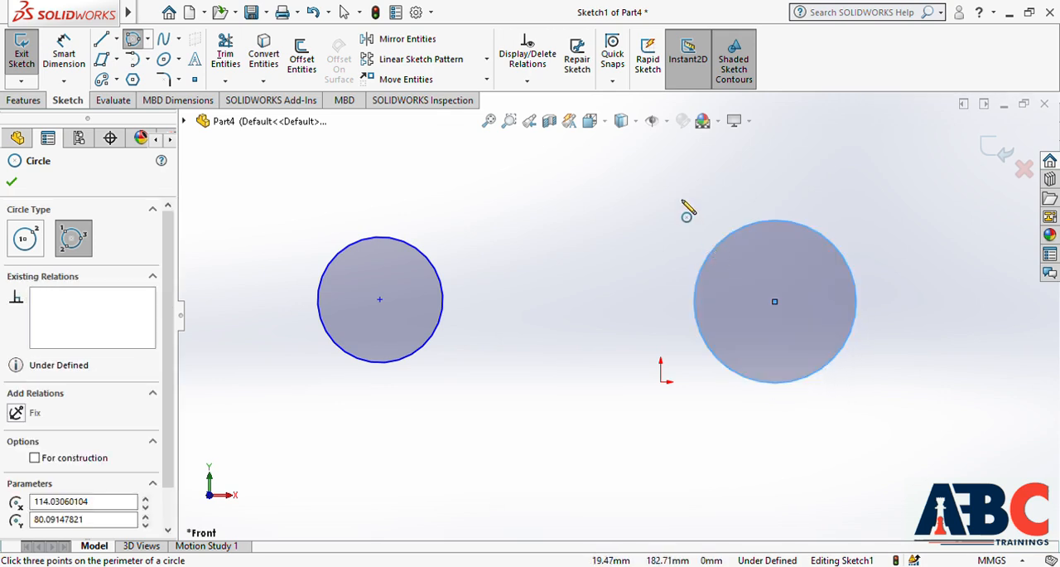
{"action": "key", "text": "Escape"}
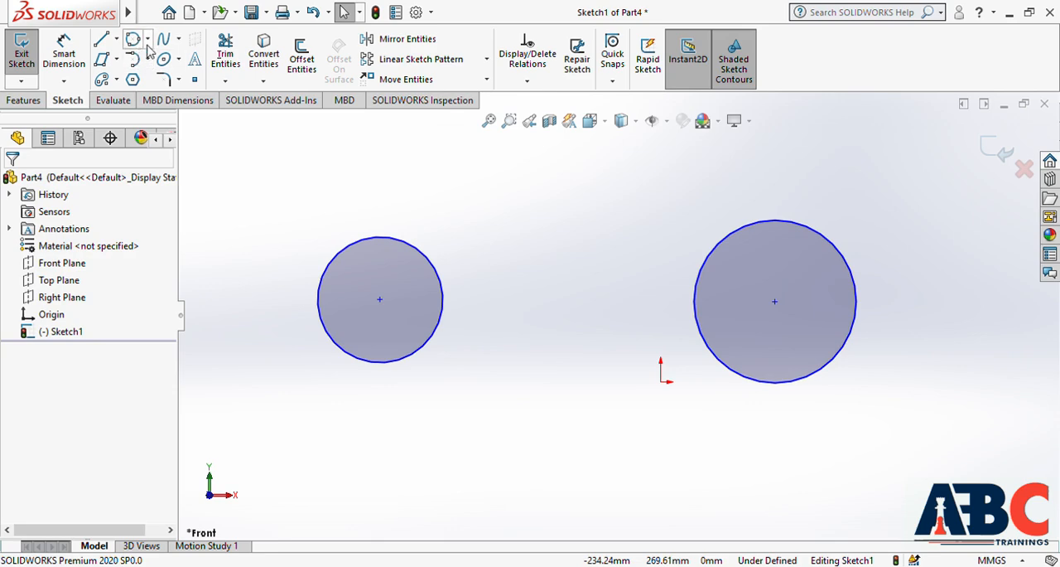
{"action": "left_click_drag", "start_coordinate": [238, 165], "coordinate": [930, 468]}
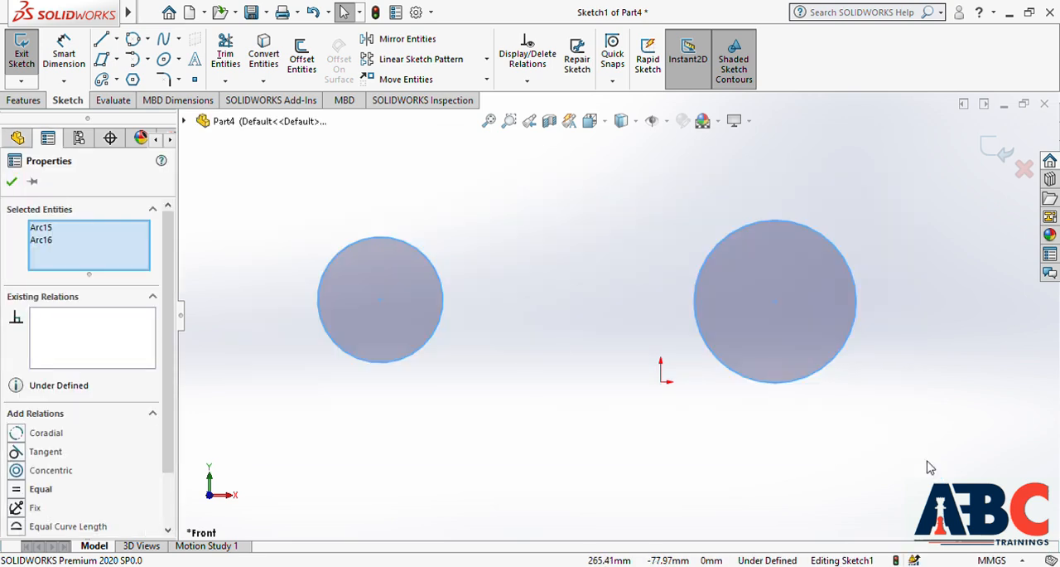
{"action": "key", "text": "Delete"}
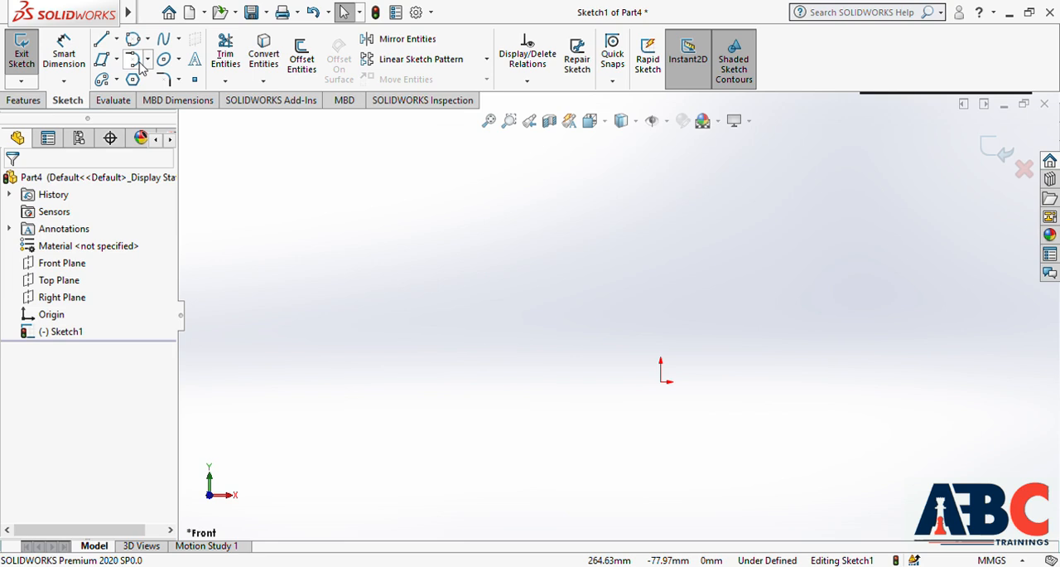
Sketch a clockwise centerpoint arc centred about 298 mm left of and 46 mm above the origin, and delete it
{"action": "left_click", "coordinate": [166, 80]}
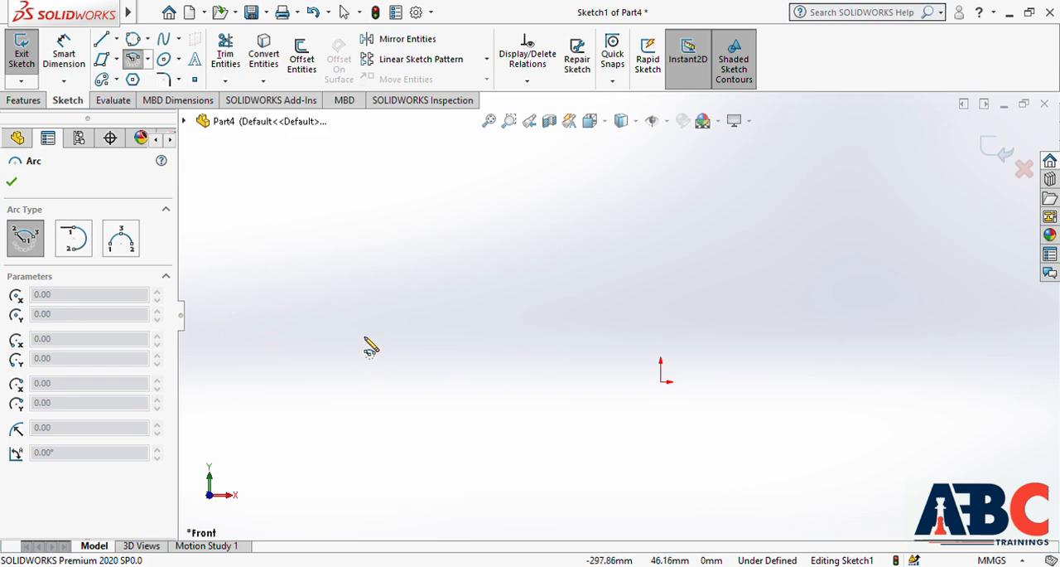
{"action": "left_click", "coordinate": [362, 334]}
{"action": "left_click", "coordinate": [330, 167]}
{"action": "left_click", "coordinate": [543, 303]}
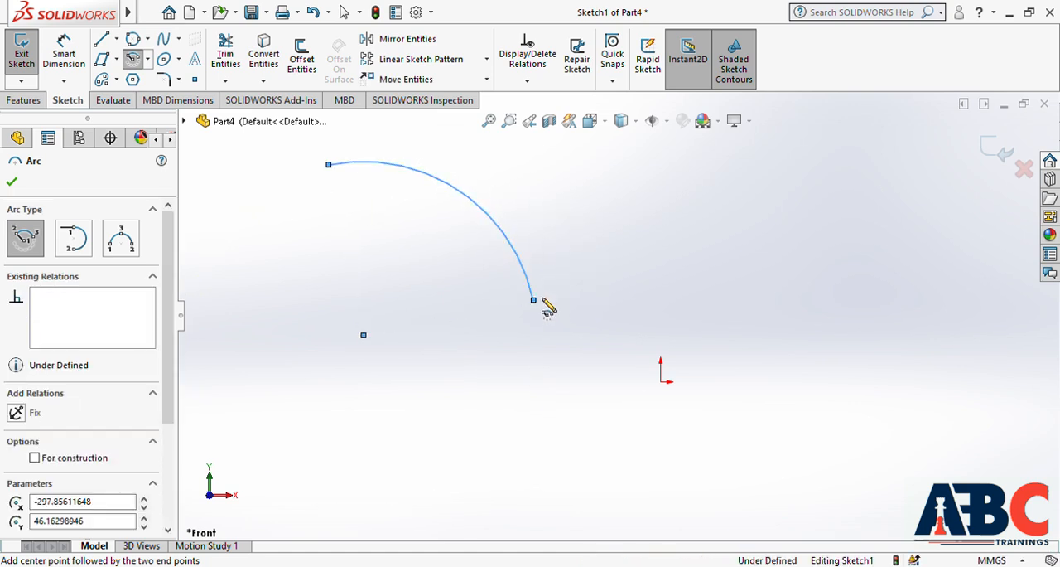
{"action": "key", "text": "Escape"}
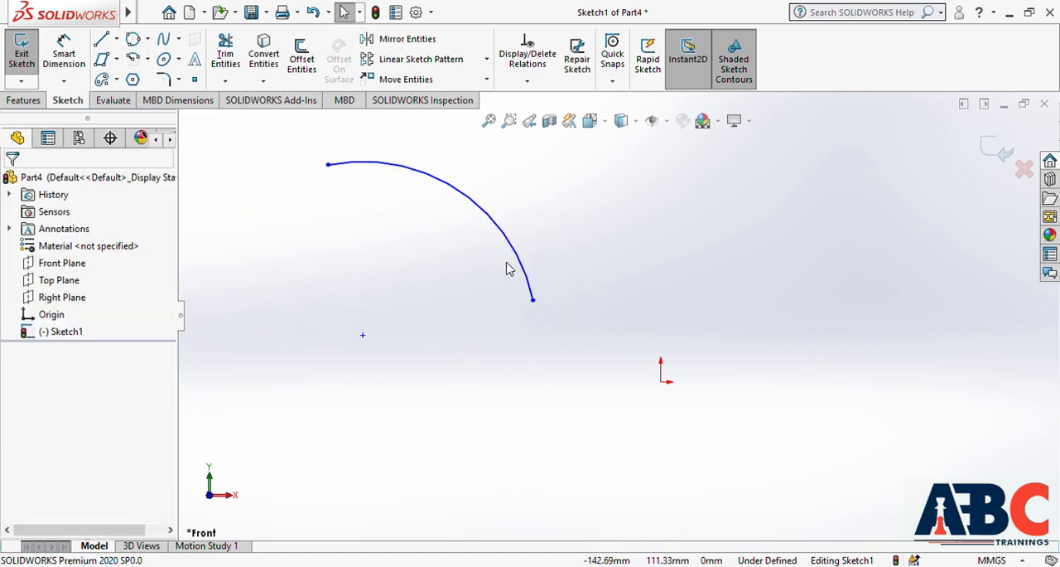
{"action": "left_click", "coordinate": [151, 68]}
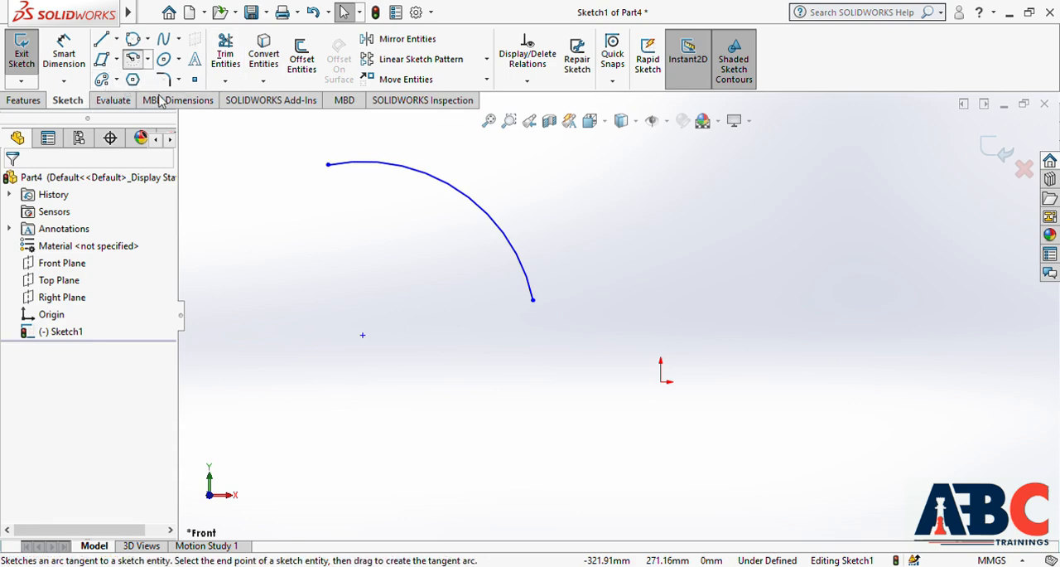
{"action": "left_click_drag", "start_coordinate": [298, 136], "coordinate": [593, 408]}
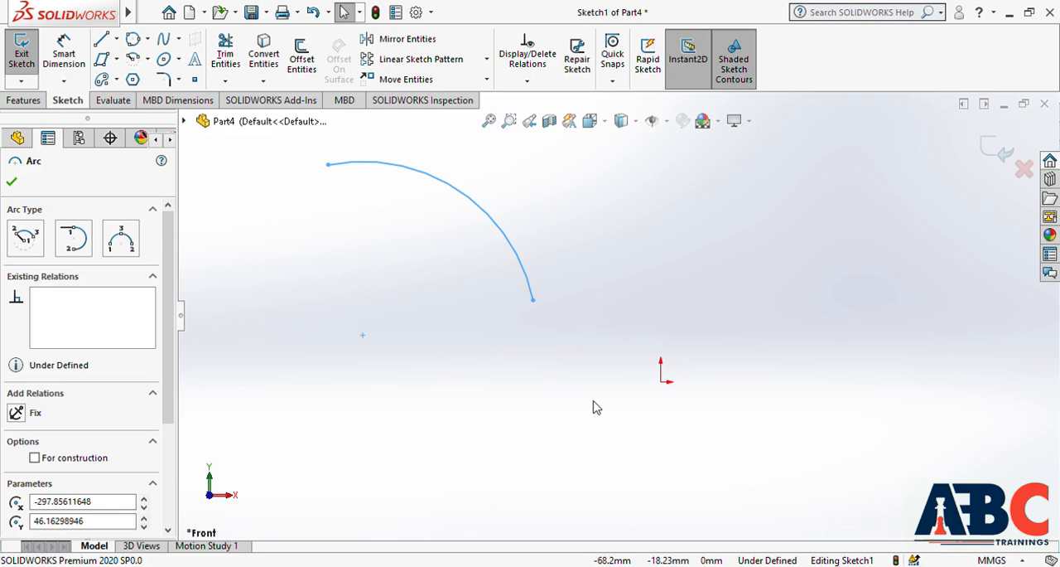
{"action": "key", "text": "Delete"}
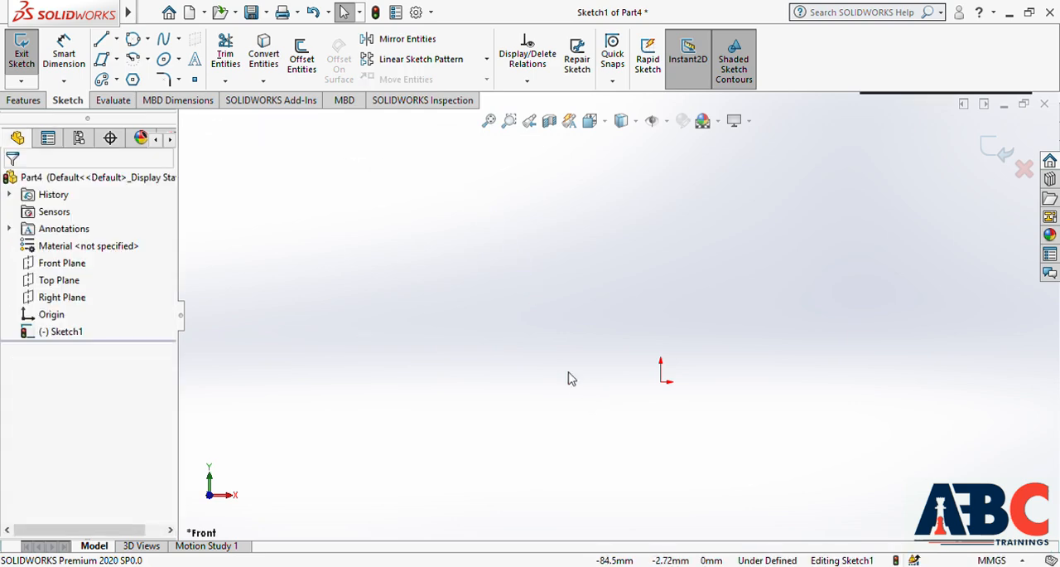
Sketch a horizontal line about 409 mm long above the origin
{"action": "left_click", "coordinate": [102, 39]}
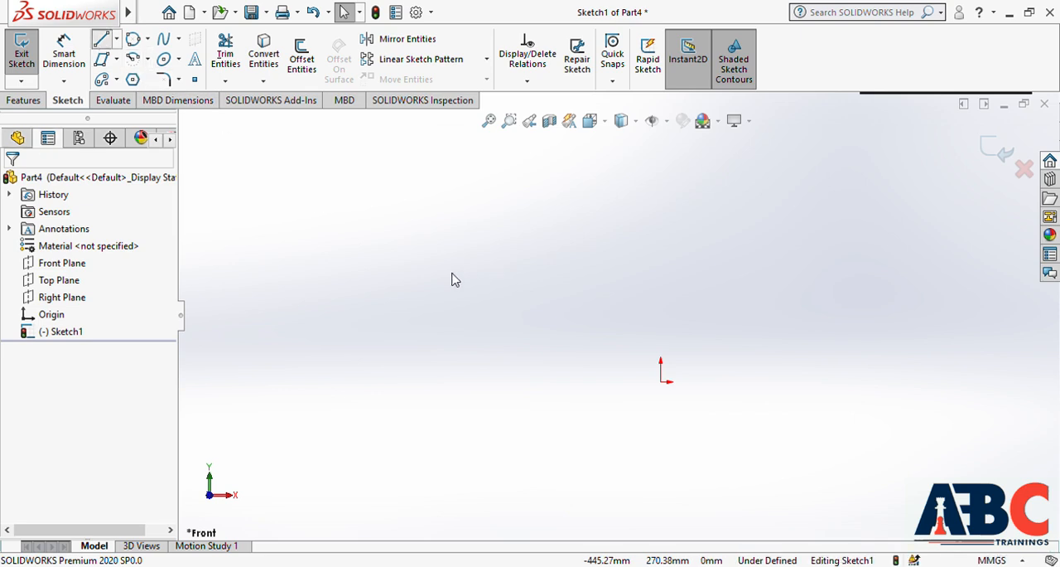
{"action": "left_click", "coordinate": [377, 246]}
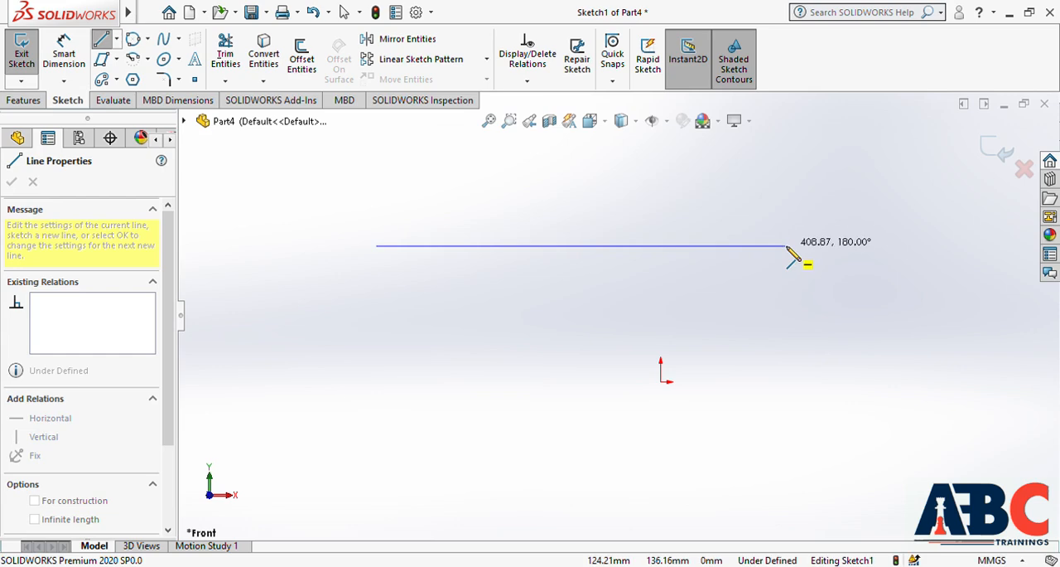
{"action": "left_click", "coordinate": [786, 247]}
{"action": "double_click", "coordinate": [786, 246]}
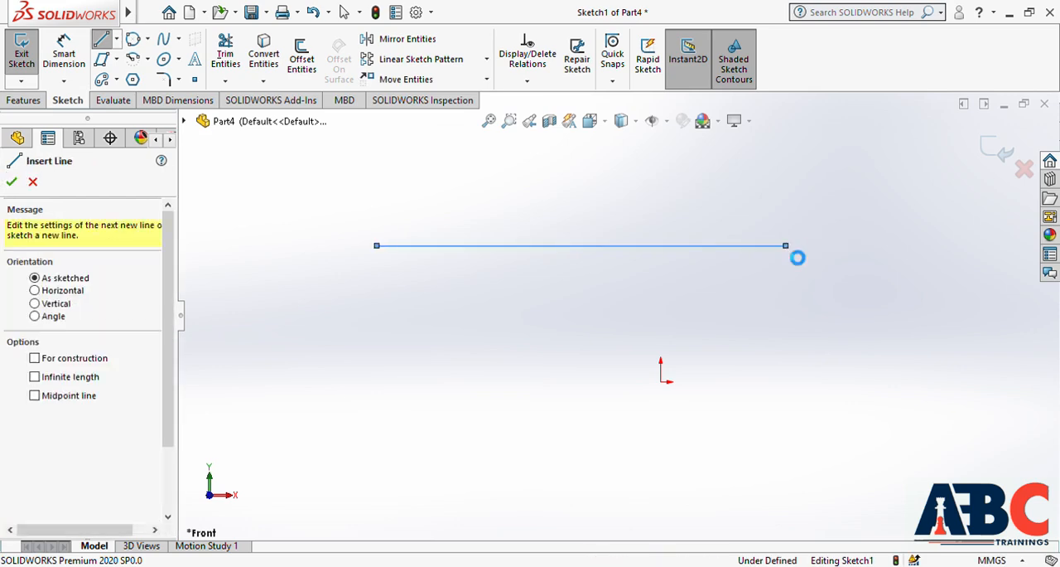
{"action": "key", "text": "Escape"}
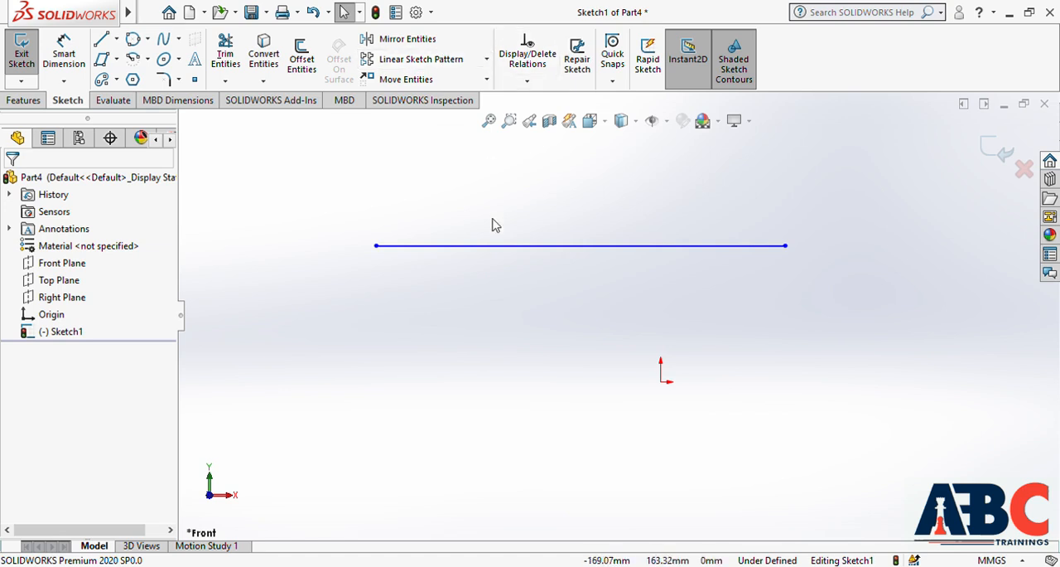
Offset the horizontal line 100 mm downward with a dimension, and place that dimension beyond the lines' left ends
{"action": "left_click", "coordinate": [303, 63]}
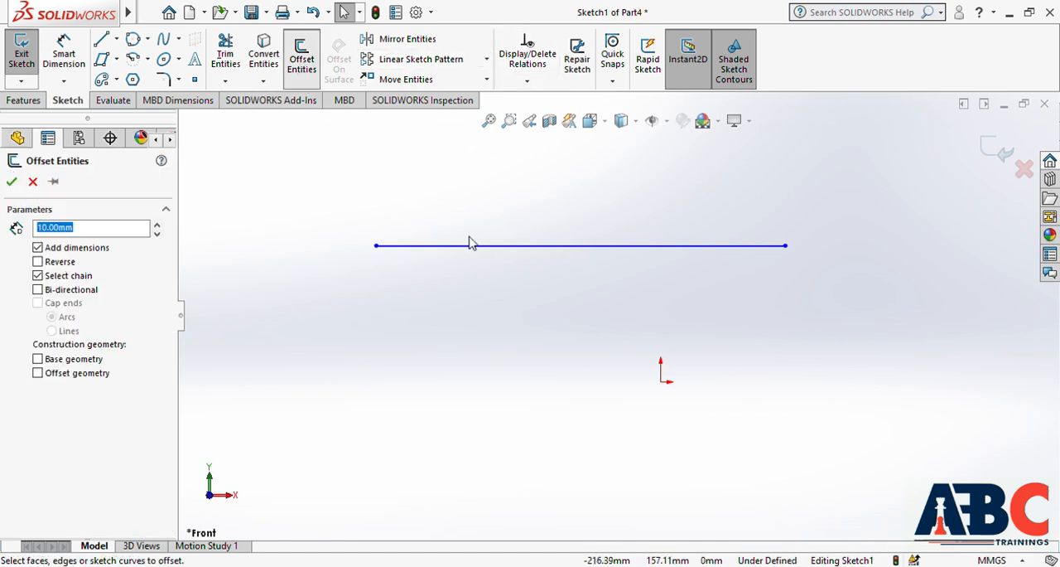
{"action": "left_click", "coordinate": [539, 247]}
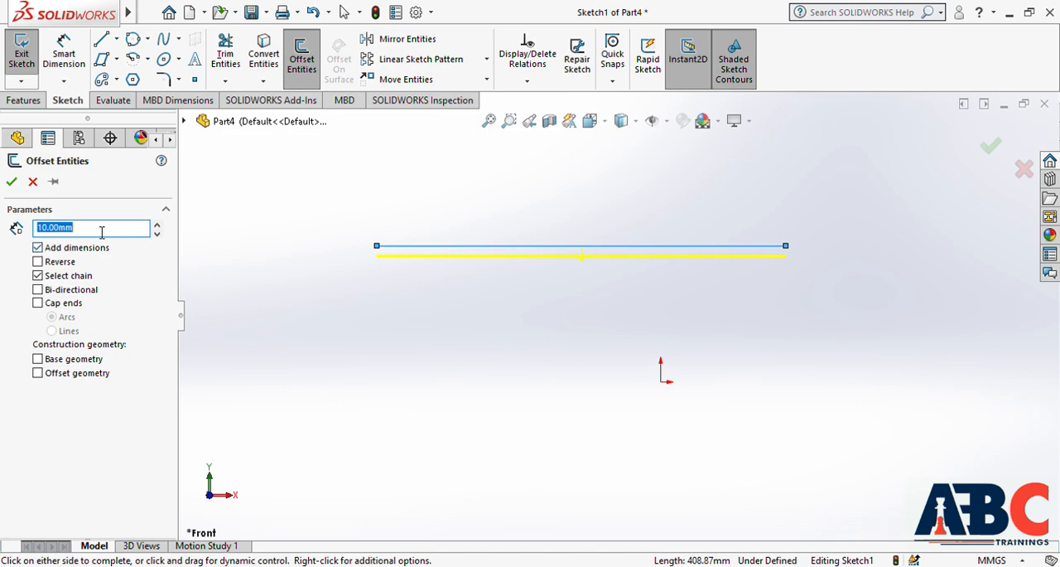
{"action": "type", "text": "100"}
{"action": "key", "text": "Return"}
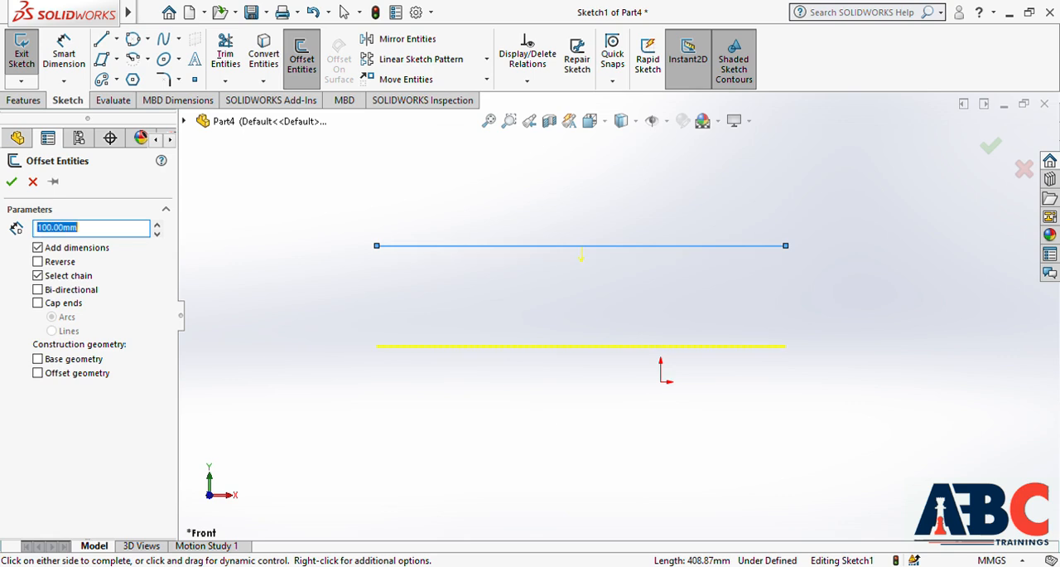
{"action": "left_click", "coordinate": [12, 181]}
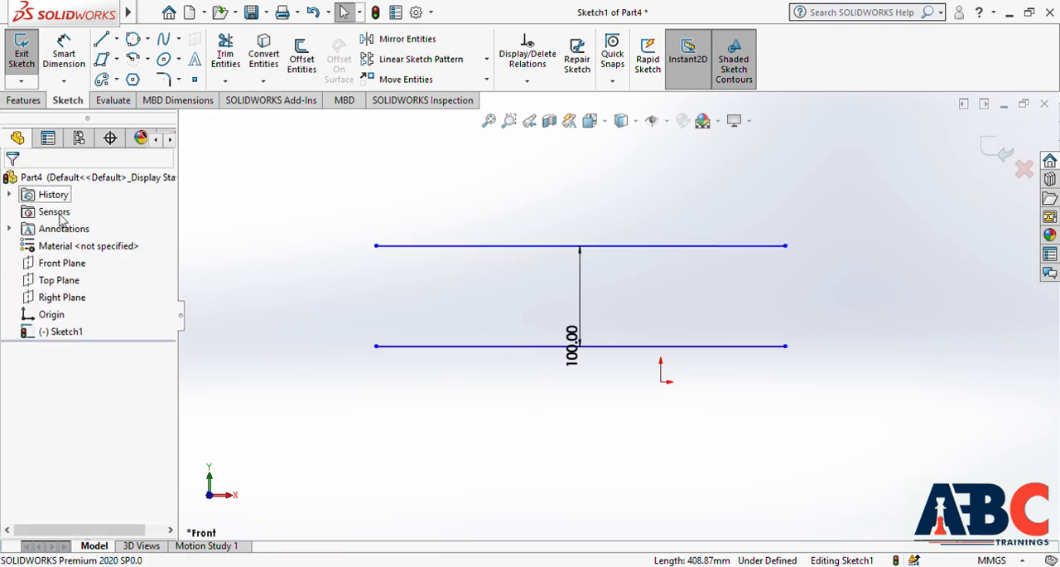
{"action": "mouse_move", "coordinate": [577, 342]}
{"action": "left_mouse_down"}
{"action": "mouse_move", "coordinate": [450, 296]}
{"action": "mouse_move", "coordinate": [339, 308]}
{"action": "left_mouse_up"}
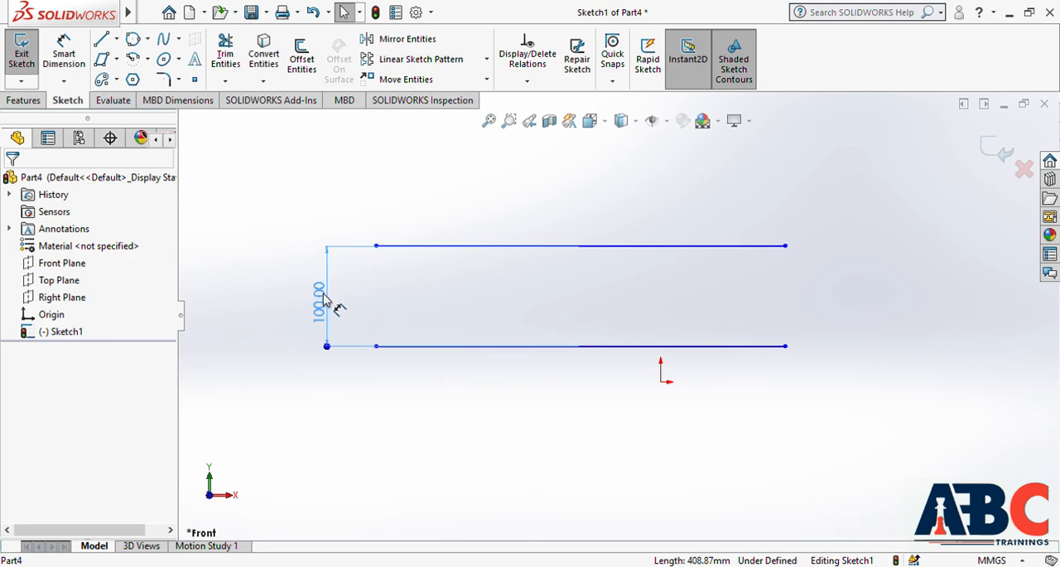
{"action": "left_click", "coordinate": [294, 237]}
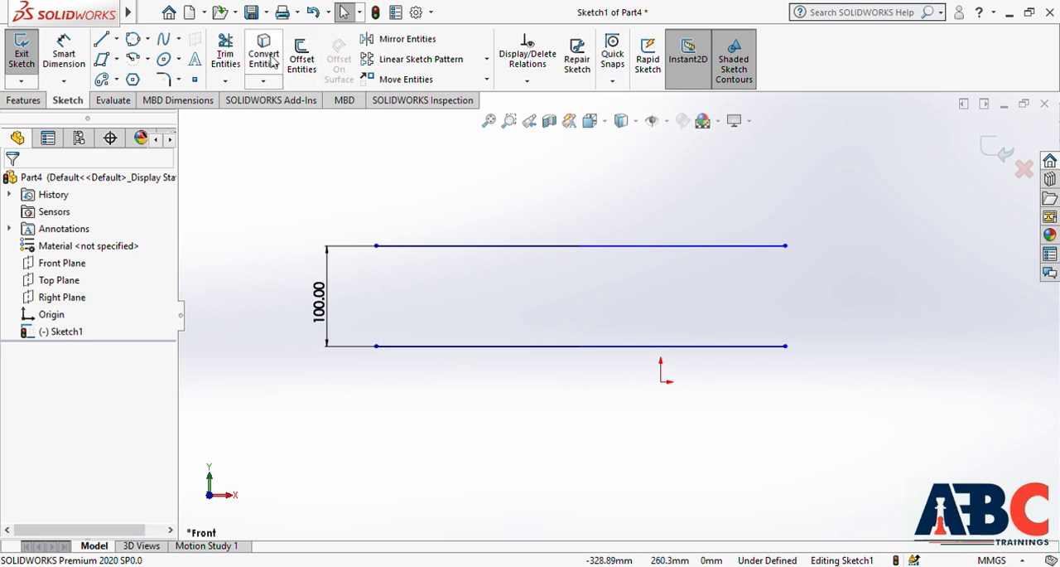
Join the right ends of the two horizontal lines with a tangent arc, and delete the arc and lines
{"action": "left_click", "coordinate": [133, 59]}
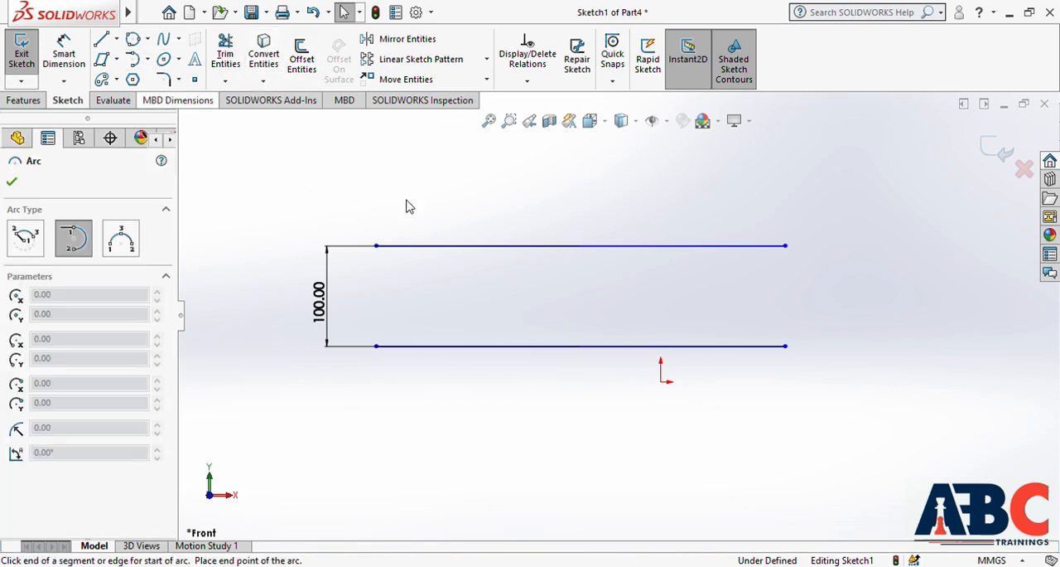
{"action": "left_click", "coordinate": [786, 246]}
{"action": "left_click", "coordinate": [786, 346]}
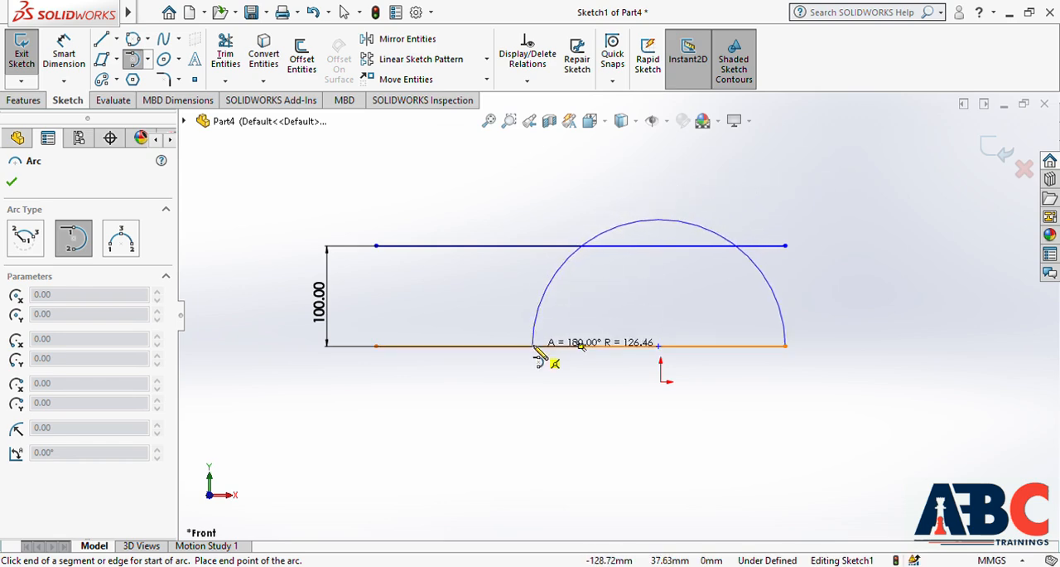
{"action": "left_click", "coordinate": [786, 246]}
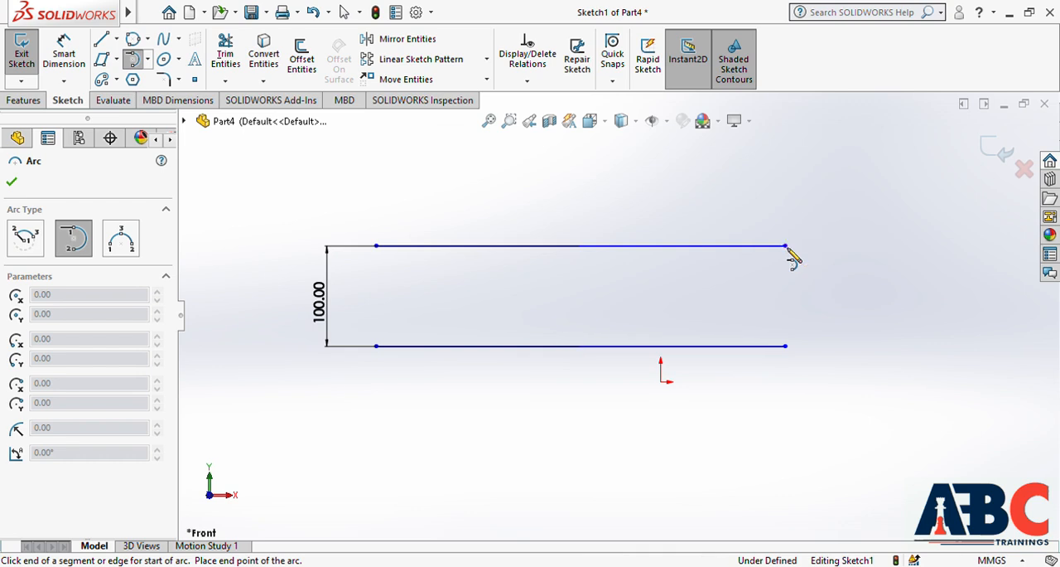
{"action": "left_click", "coordinate": [787, 346]}
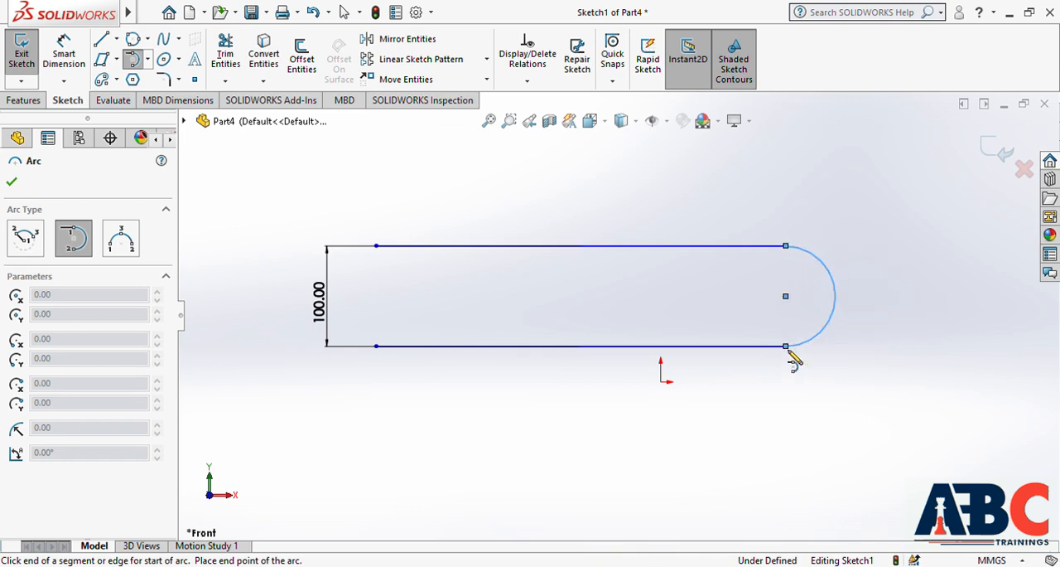
{"action": "key", "text": "Escape"}
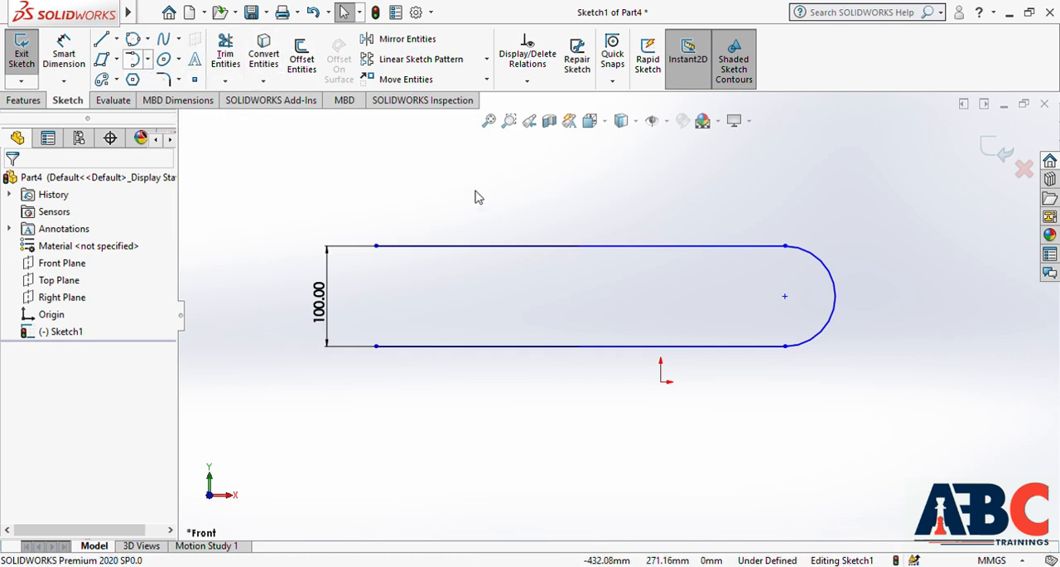
{"action": "mouse_move", "coordinate": [269, 175]}
{"action": "left_mouse_down"}
{"action": "mouse_move", "coordinate": [348, 229]}
{"action": "mouse_move", "coordinate": [758, 421]}
{"action": "mouse_move", "coordinate": [901, 448]}
{"action": "left_mouse_up"}
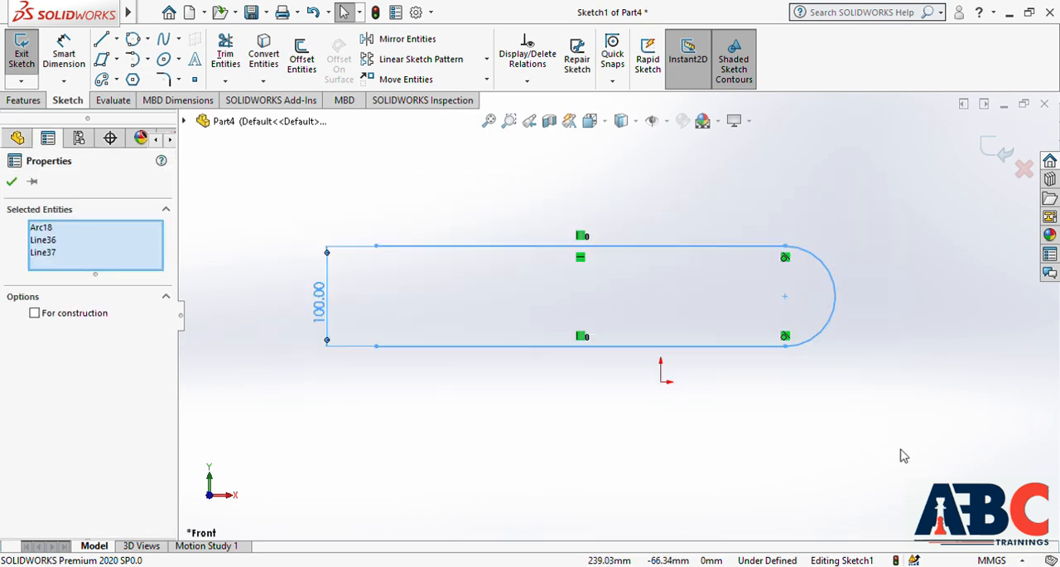
{"action": "key", "text": "Delete"}
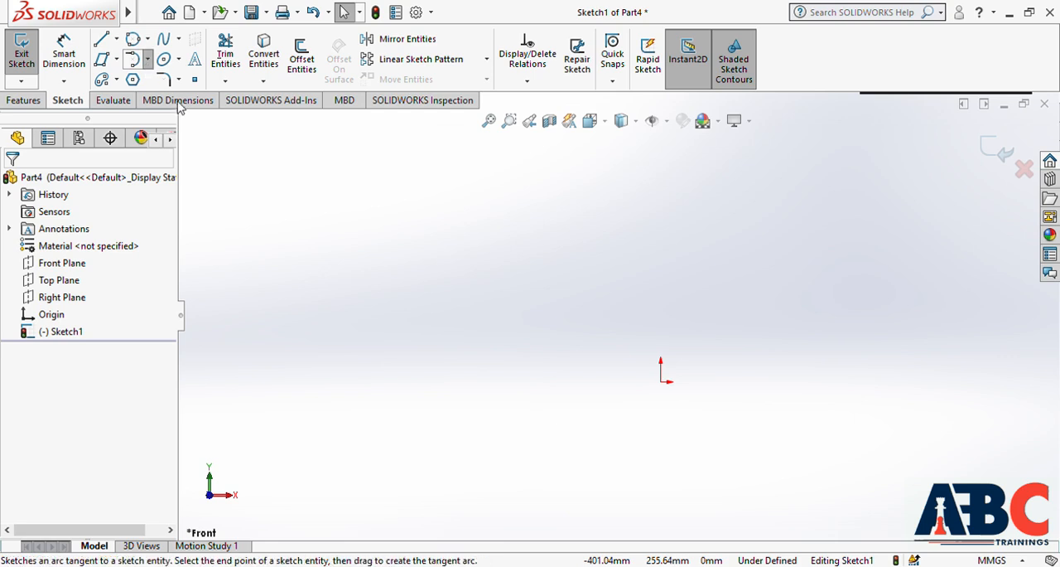
Sketch a three-point arc of about 143 mm radius left of the origin, bulging up and left, and delete it
{"action": "left_click", "coordinate": [411, 405]}
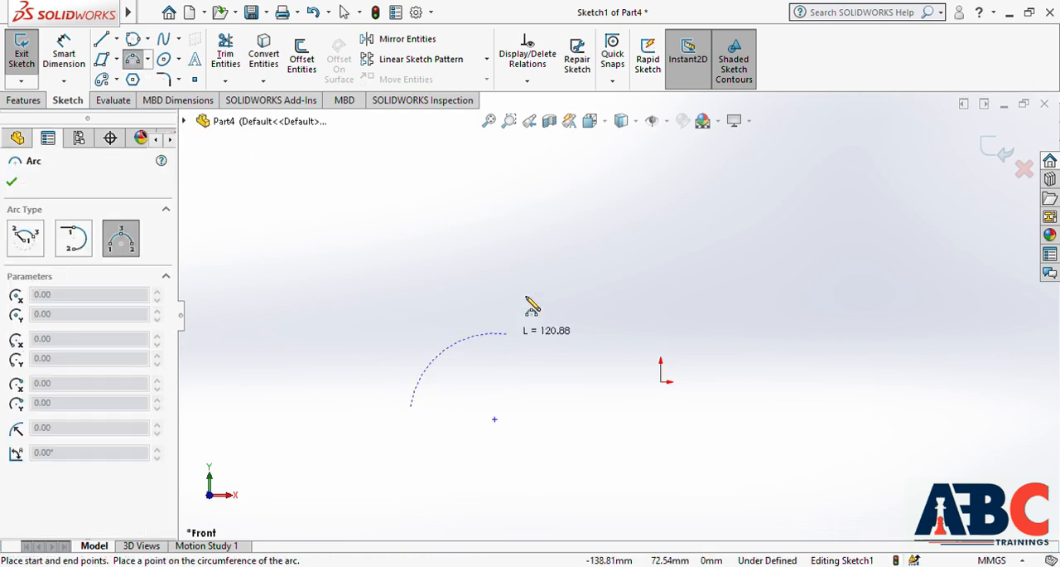
{"action": "left_click", "coordinate": [568, 244]}
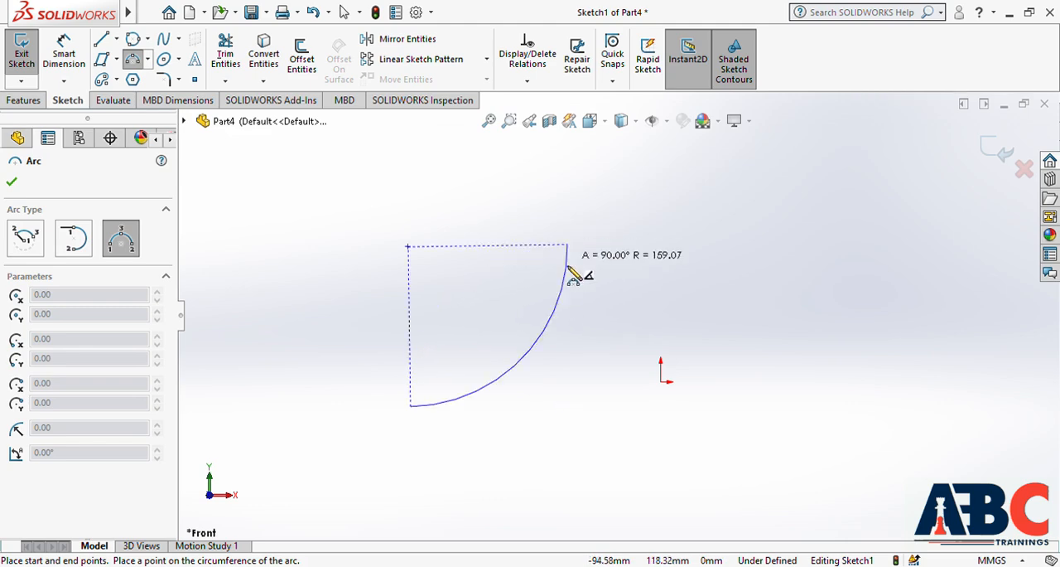
{"action": "left_click", "coordinate": [448, 292]}
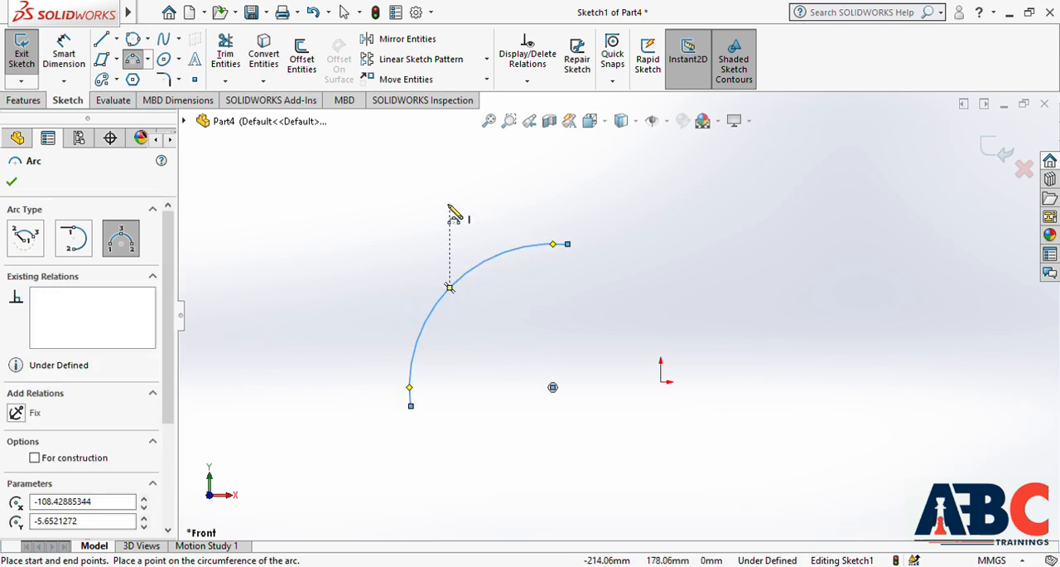
{"action": "key", "text": "Escape"}
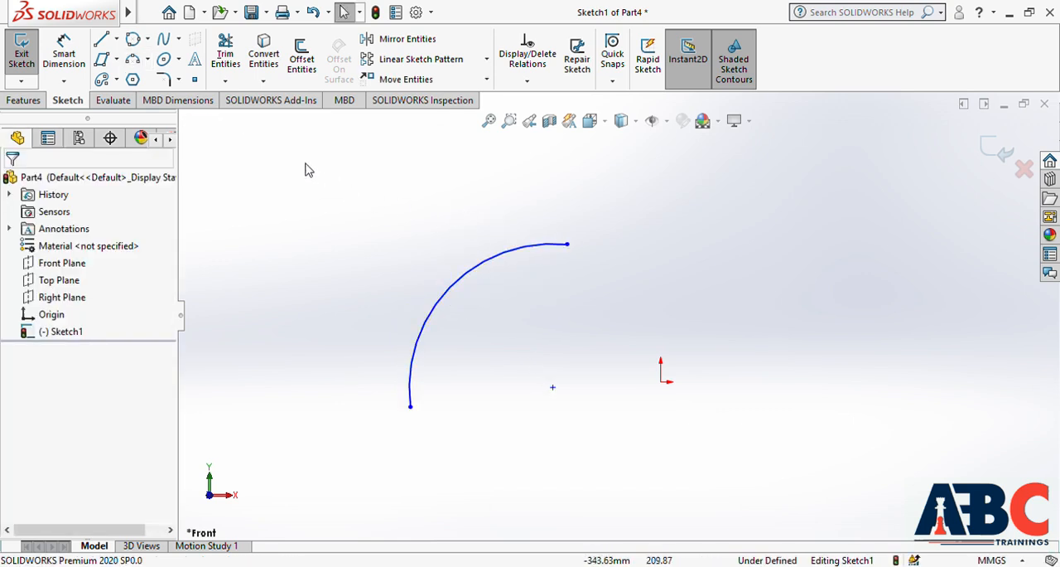
{"action": "left_click_drag", "start_coordinate": [299, 176], "coordinate": [826, 480]}
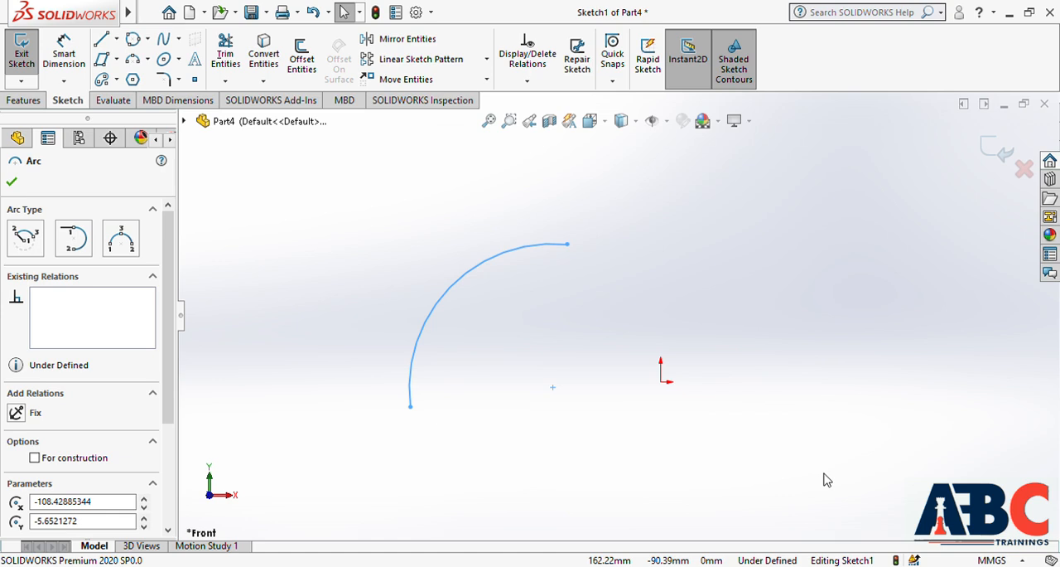
{"action": "key", "text": "Delete"}
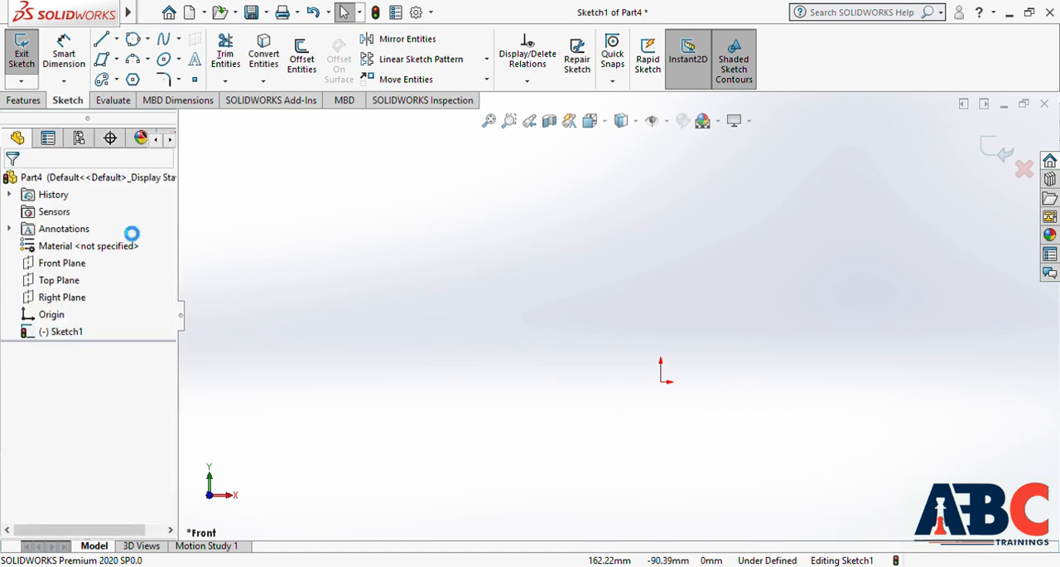
Sketch a five-sided inscribed-circle polygon centred on the origin, with one corner directly above it
{"action": "left_click", "coordinate": [134, 80]}
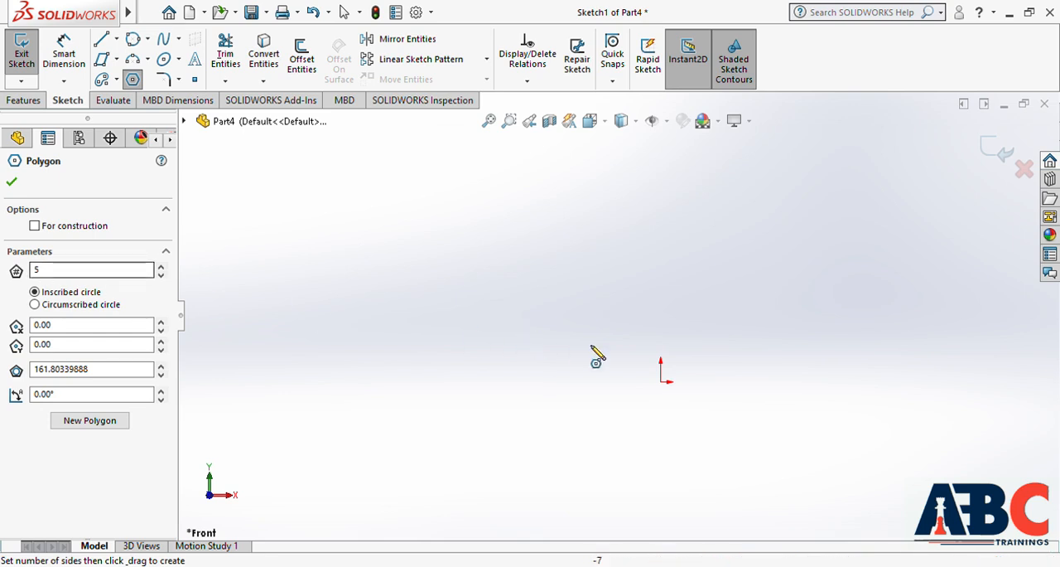
{"action": "left_click_drag", "start_coordinate": [661, 381], "coordinate": [661, 271]}
{"action": "key", "text": "Escape"}
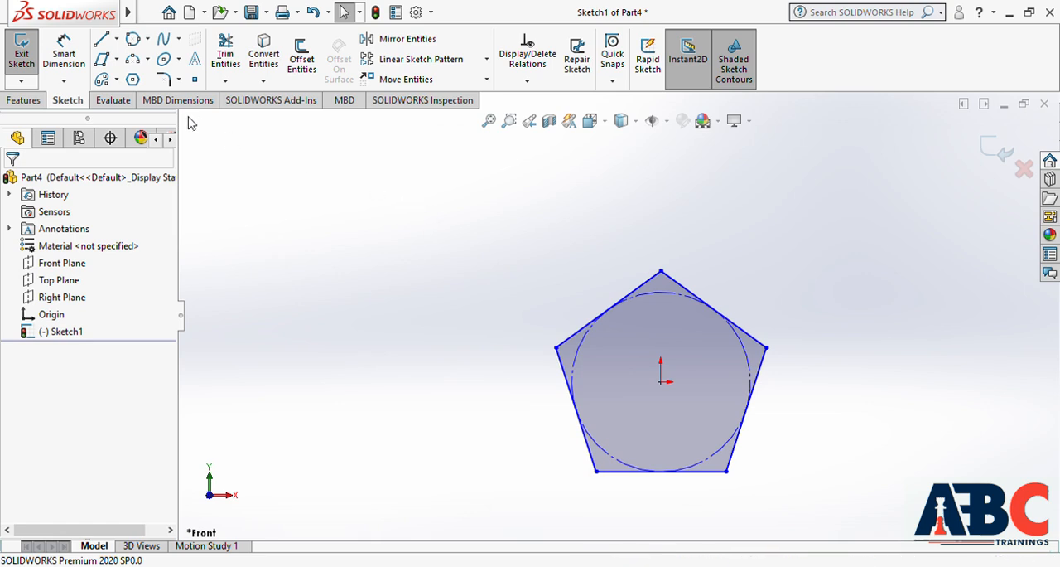
Sketch a six-sided inscribed-circle polygon left of the pentagon, and delete both polygons
{"action": "left_click", "coordinate": [133, 79]}
{"action": "left_click", "coordinate": [37, 270]}
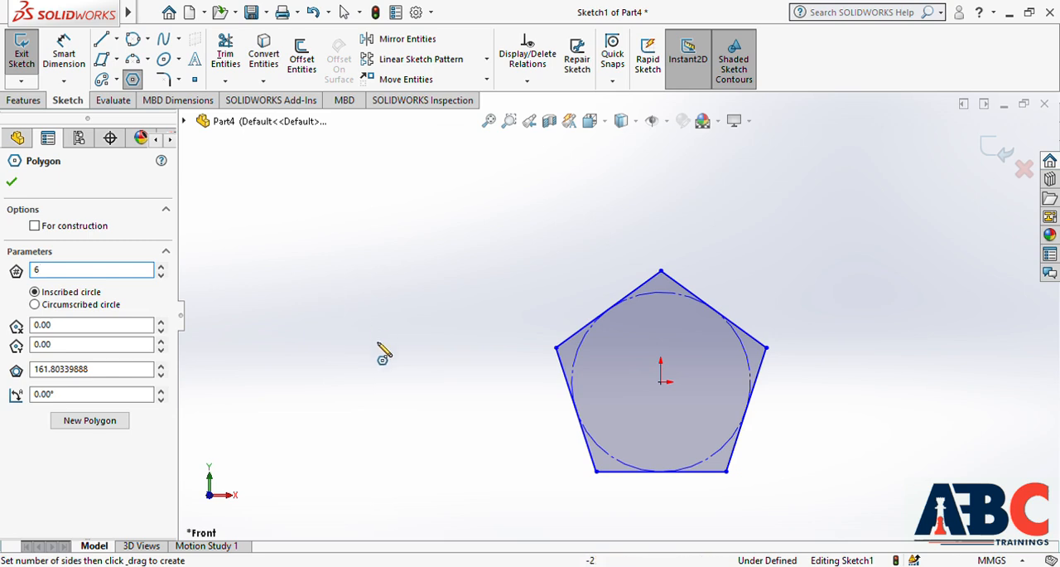
{"action": "mouse_move", "coordinate": [351, 401]}
{"action": "left_mouse_down"}
{"action": "mouse_move", "coordinate": [405, 388]}
{"action": "mouse_move", "coordinate": [399, 310]}
{"action": "left_mouse_up"}
{"action": "key", "text": "Escape"}
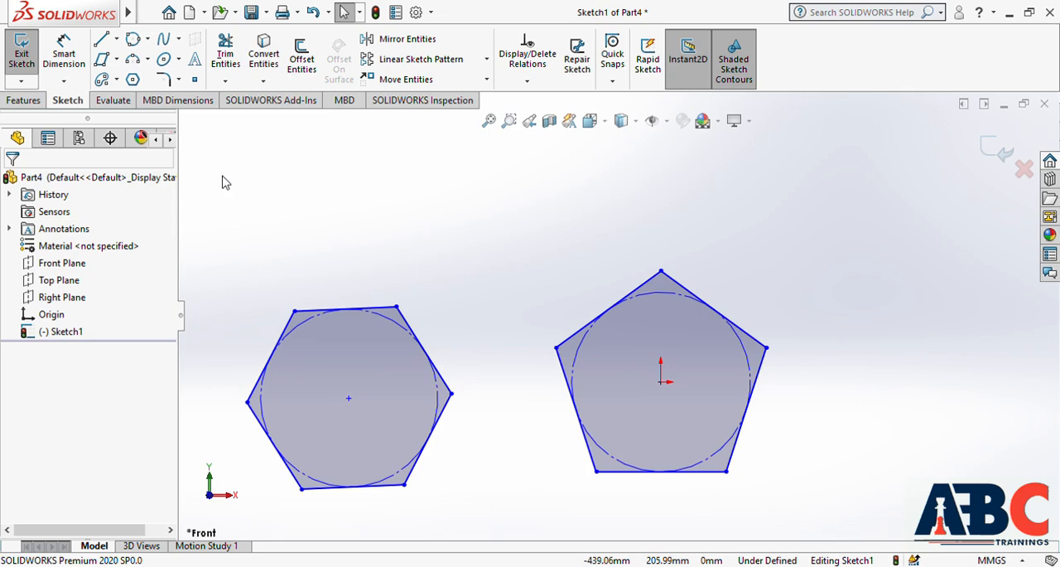
{"action": "left_click_drag", "start_coordinate": [224, 179], "coordinate": [835, 514]}
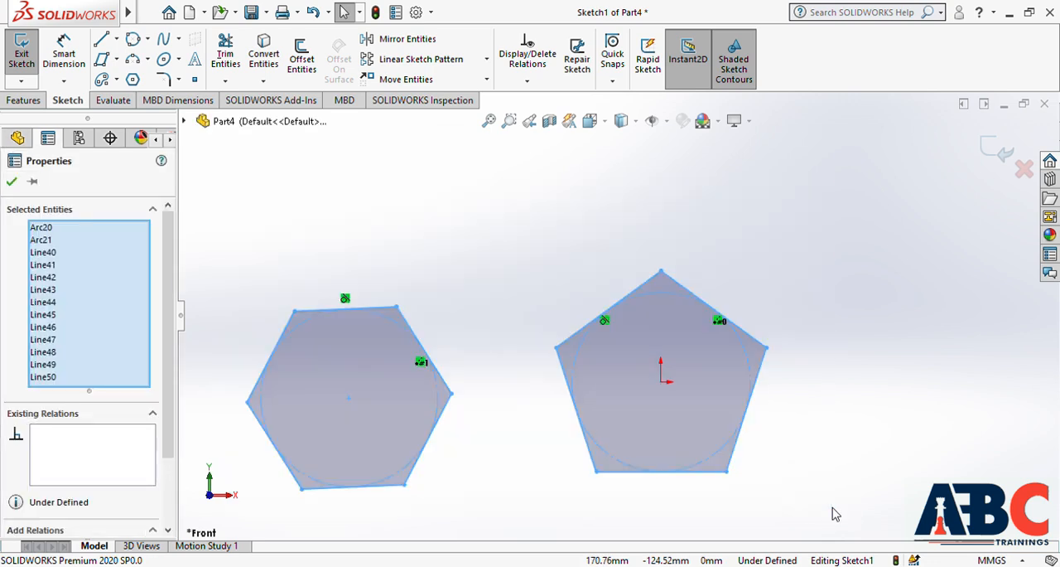
{"action": "key", "text": "Delete"}
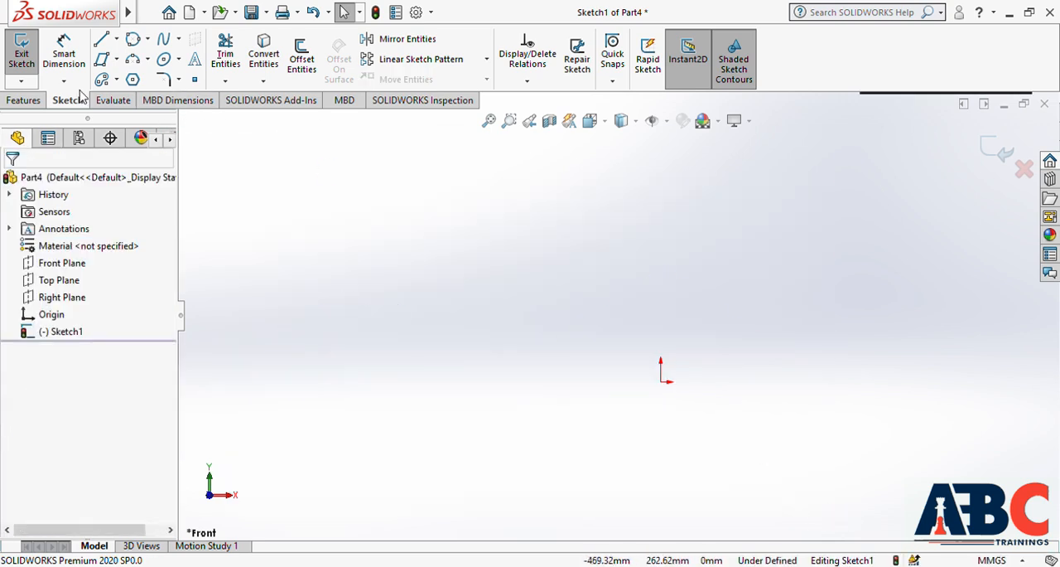
Sketch a wavy six-point spline from about 323 mm left of the origin to about 250 mm right of and 138 mm above it
{"action": "left_click", "coordinate": [170, 43]}
{"action": "left_click", "coordinate": [338, 381]}
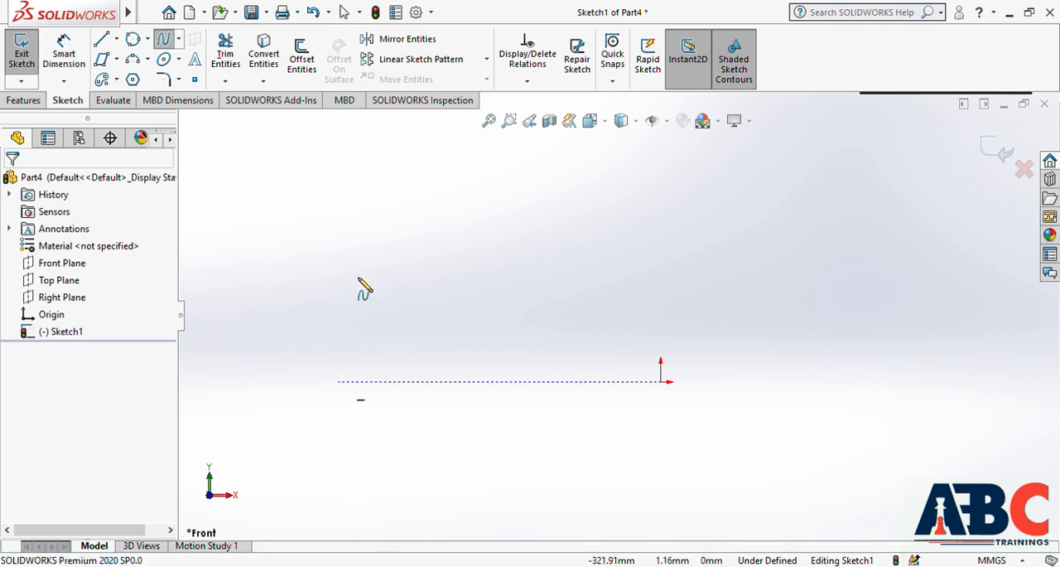
{"action": "left_click", "coordinate": [408, 246]}
{"action": "left_click", "coordinate": [540, 349]}
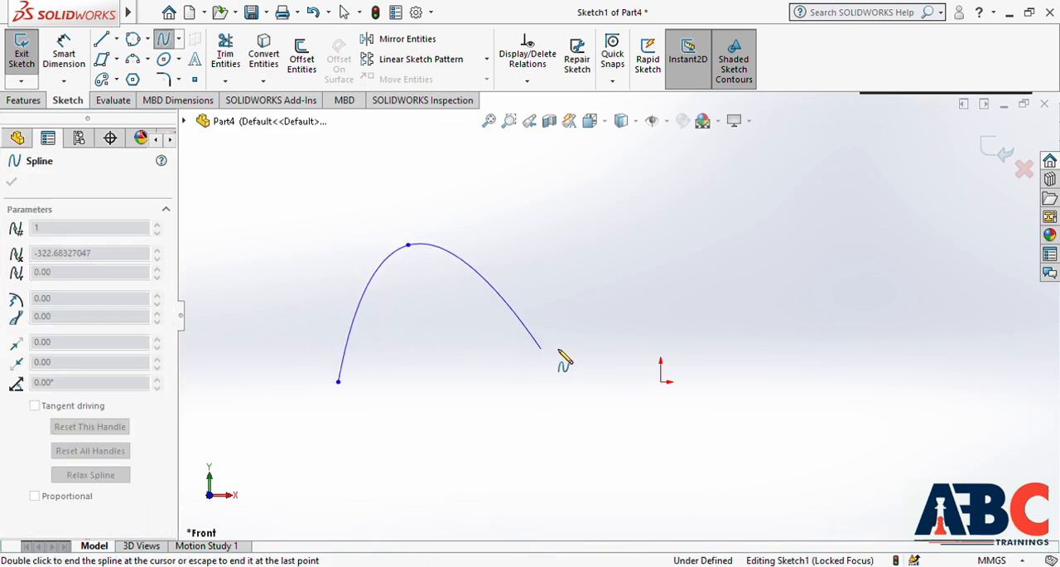
{"action": "left_click", "coordinate": [633, 245]}
{"action": "left_click", "coordinate": [777, 337]}
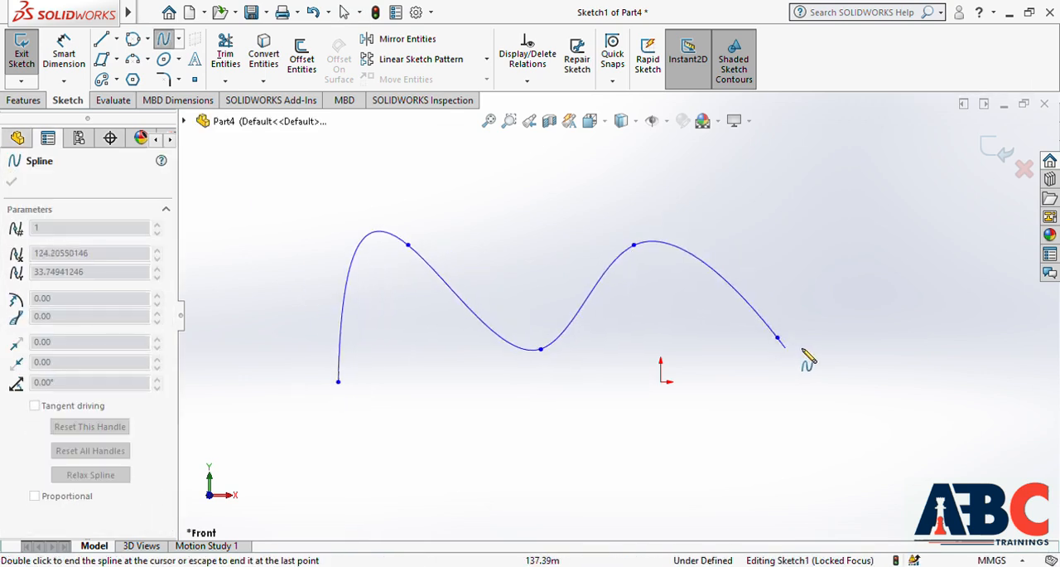
{"action": "double_click", "coordinate": [911, 245]}
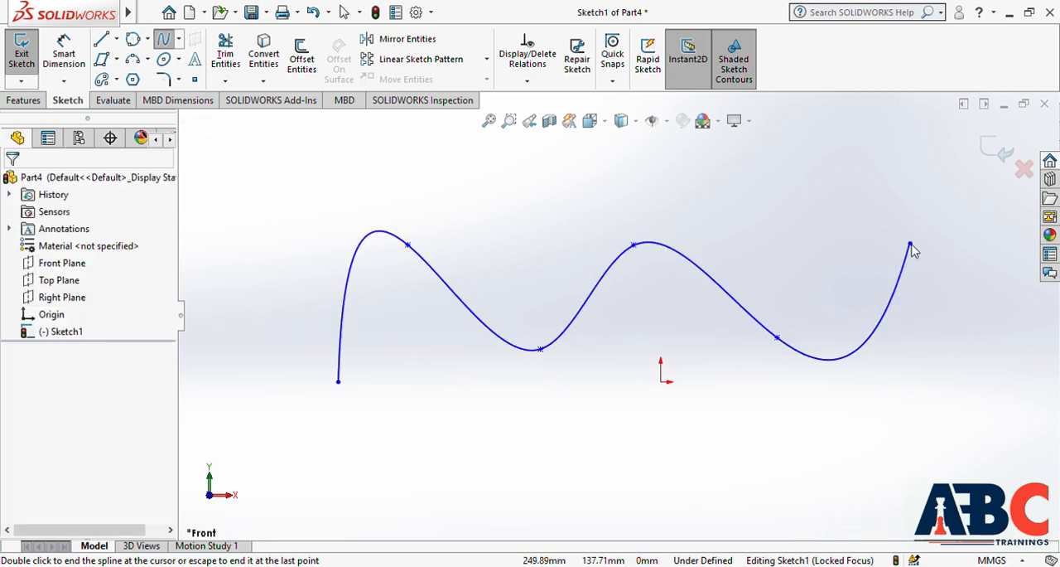
{"action": "key", "text": "Escape"}
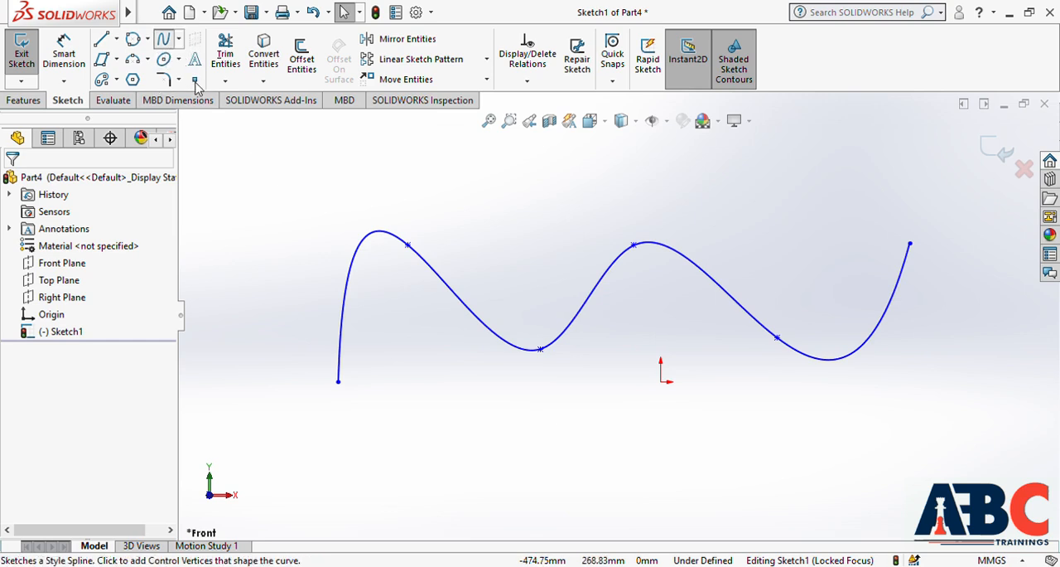
Sketch a style spline with eight zigzagging control vertices, starting about 304 mm left of and 102 mm below the origin, and delete both splines
{"action": "left_click", "coordinate": [197, 83]}
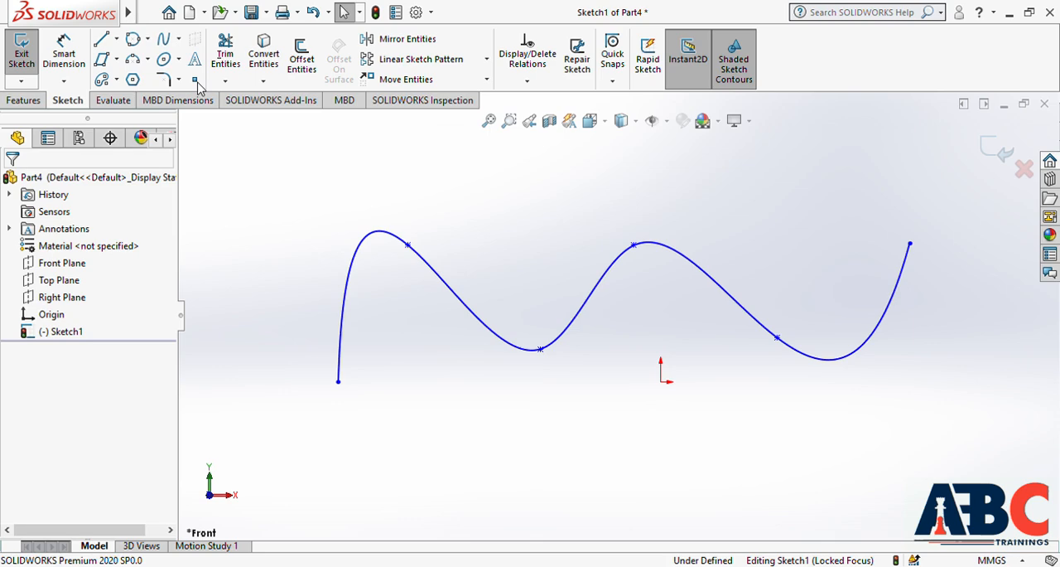
{"action": "left_click", "coordinate": [357, 484]}
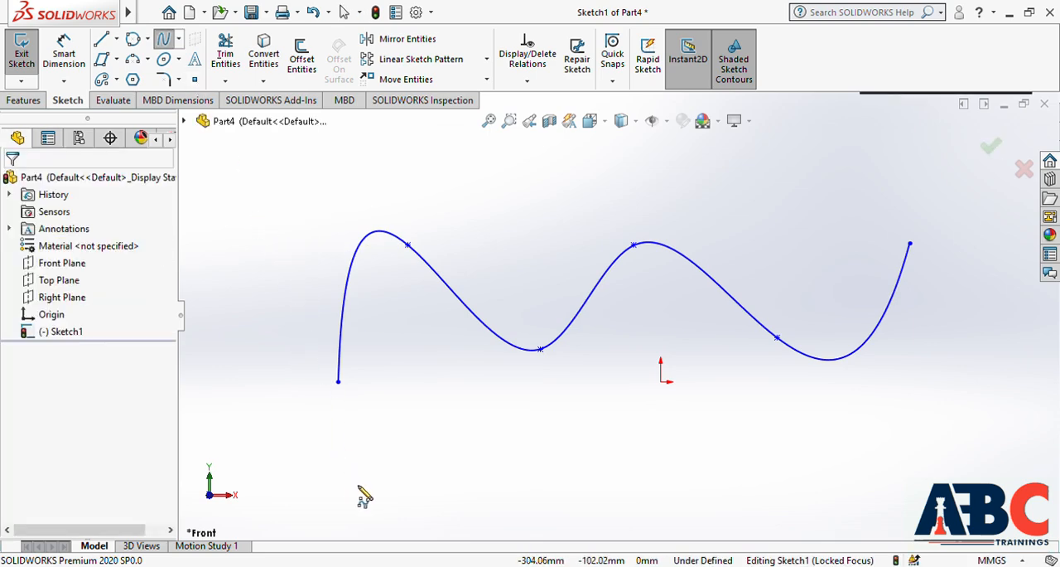
{"action": "left_click", "coordinate": [442, 367]}
{"action": "left_click", "coordinate": [549, 475]}
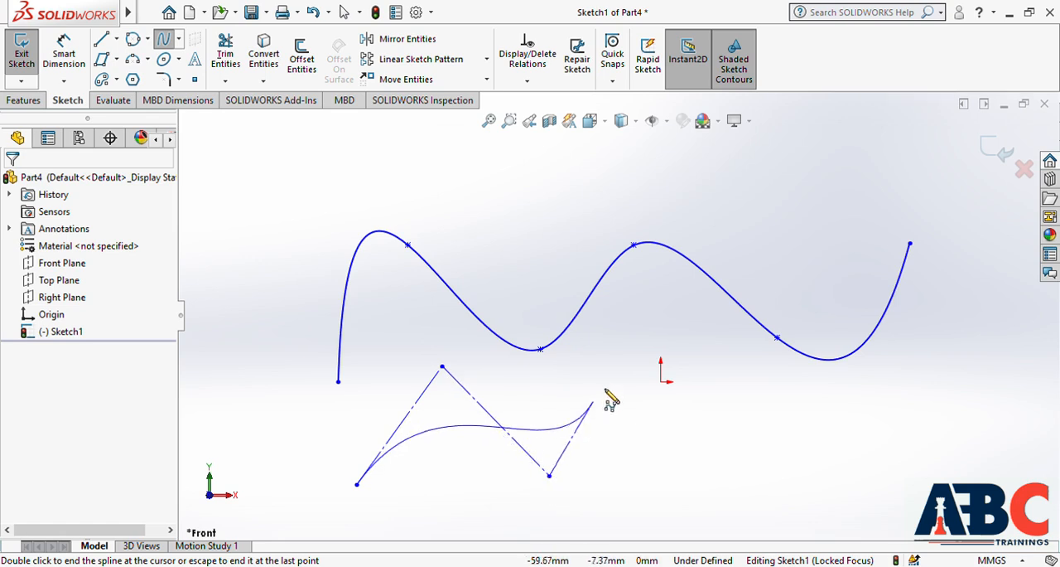
{"action": "left_click", "coordinate": [627, 355]}
{"action": "left_click", "coordinate": [753, 498]}
{"action": "left_click", "coordinate": [787, 389]}
{"action": "left_click", "coordinate": [906, 492]}
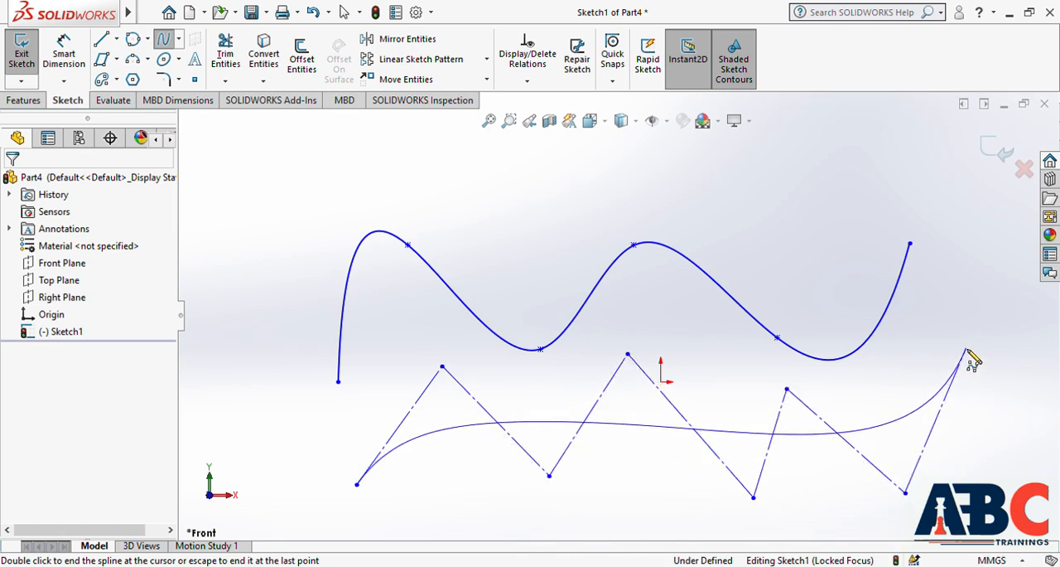
{"action": "double_click", "coordinate": [967, 349]}
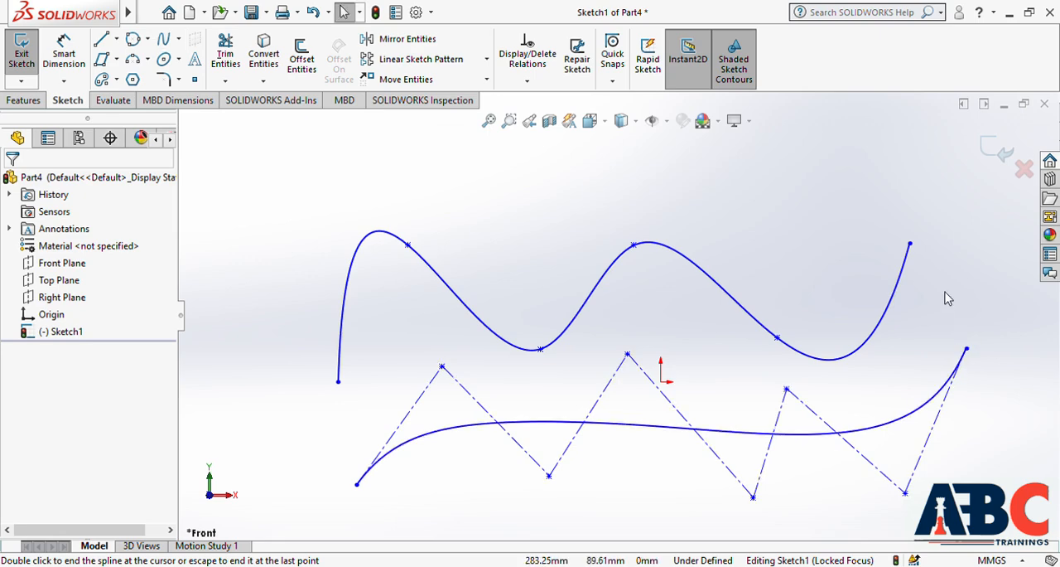
{"action": "mouse_move", "coordinate": [244, 137]}
{"action": "left_mouse_down"}
{"action": "mouse_move", "coordinate": [374, 287]}
{"action": "mouse_move", "coordinate": [787, 504]}
{"action": "mouse_move", "coordinate": [989, 517]}
{"action": "left_mouse_up"}
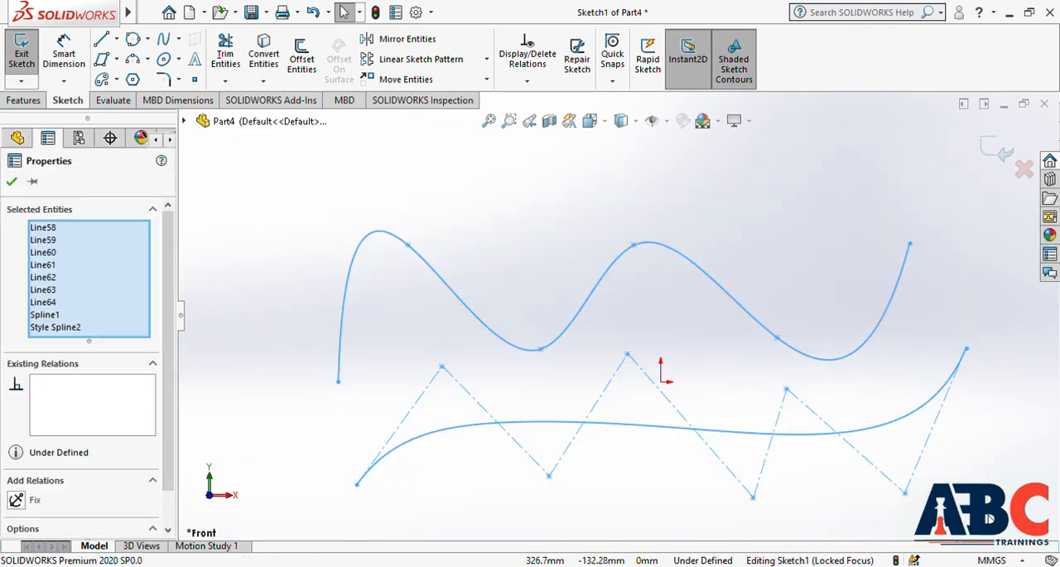
{"action": "key", "text": "Delete"}
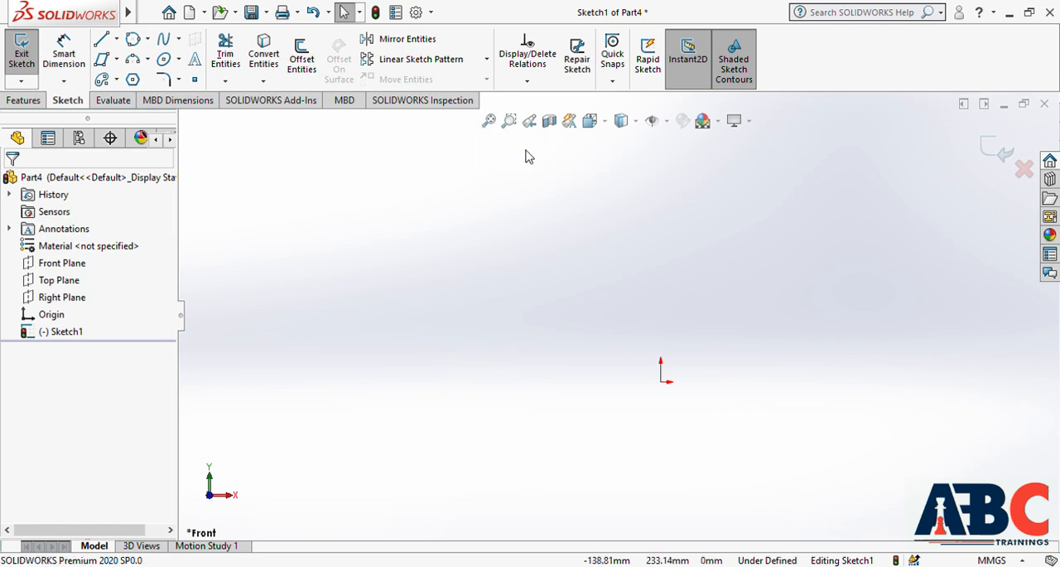
Sketch an ellipse centred on the origin with a horizontal radius of about 114 mm and a vertical radius of about 63 mm, and delete it
{"action": "scroll", "coordinate": [793, 454], "scroll_direction": "down", "scroll_amount": 2}
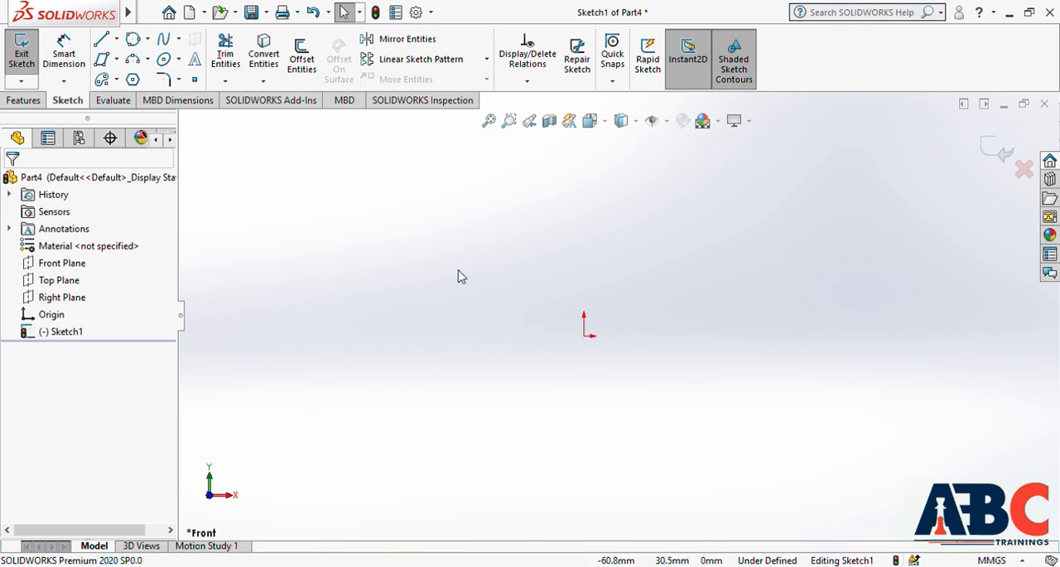
{"action": "left_click", "coordinate": [164, 59]}
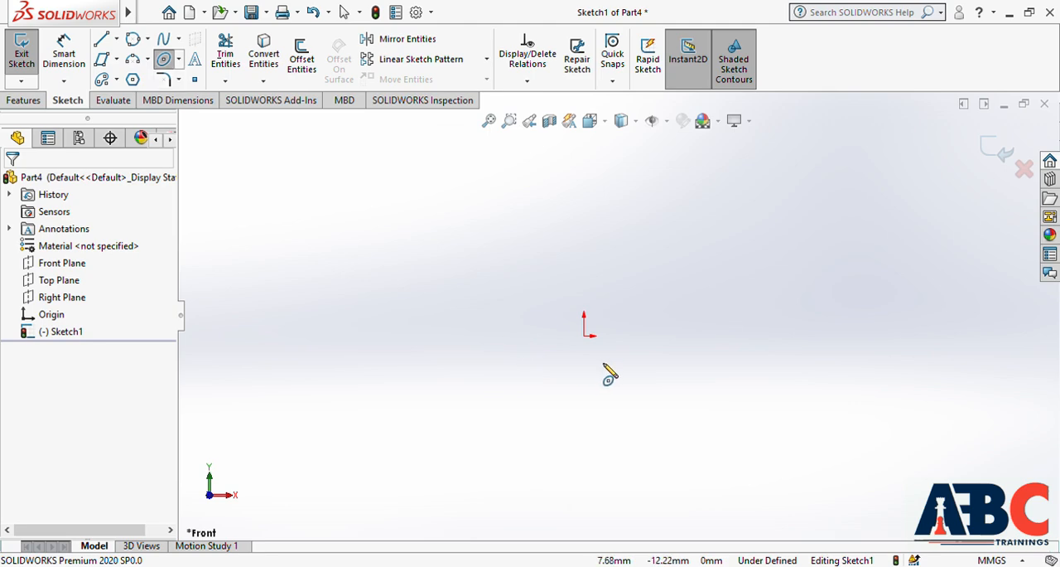
{"action": "left_click", "coordinate": [585, 335]}
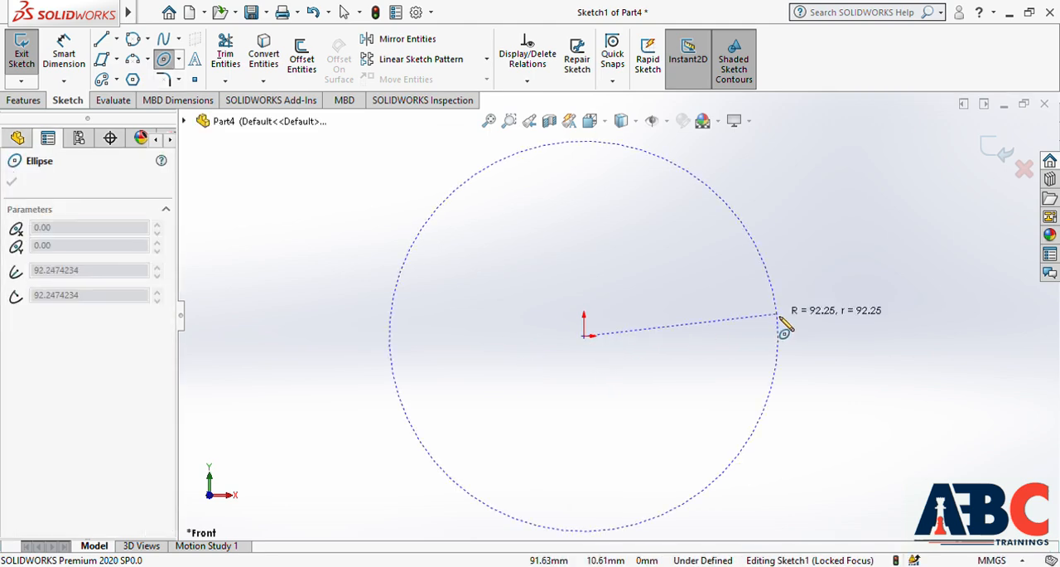
{"action": "left_click", "coordinate": [826, 337]}
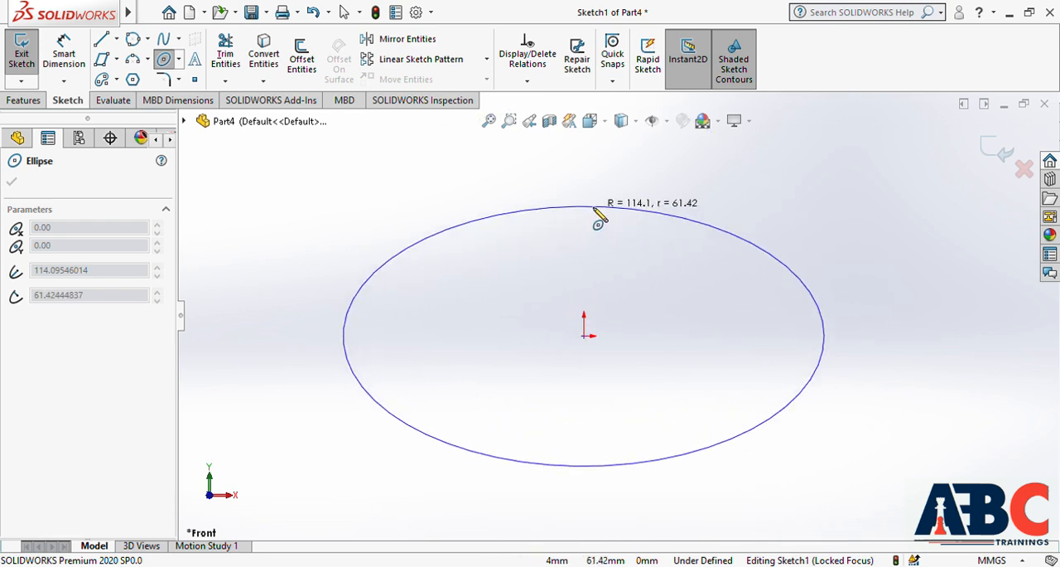
{"action": "left_click", "coordinate": [585, 206]}
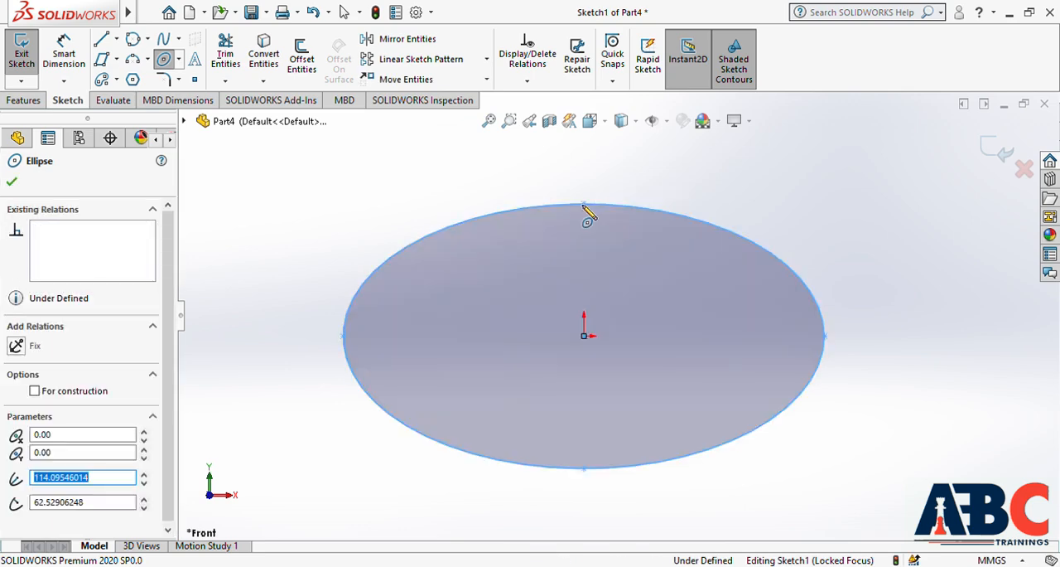
{"action": "key", "text": "Escape"}
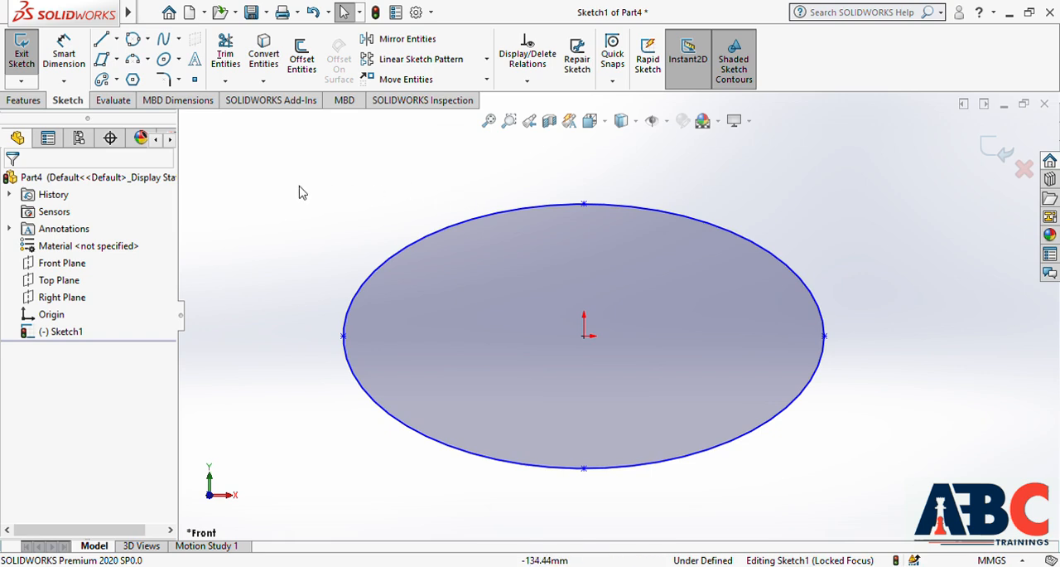
{"action": "left_click_drag", "start_coordinate": [263, 145], "coordinate": [926, 499]}
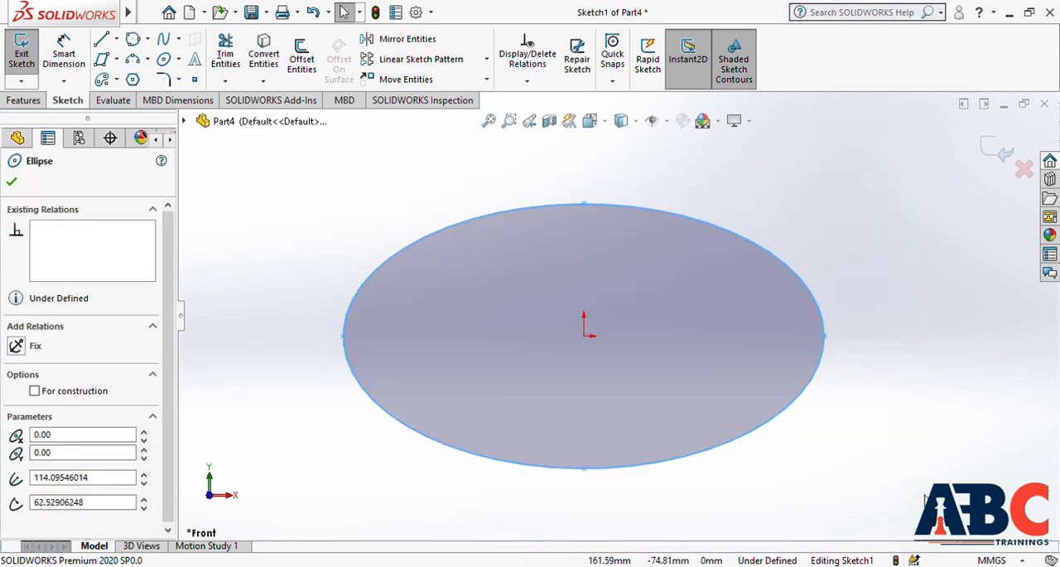
{"action": "key", "text": "Delete"}
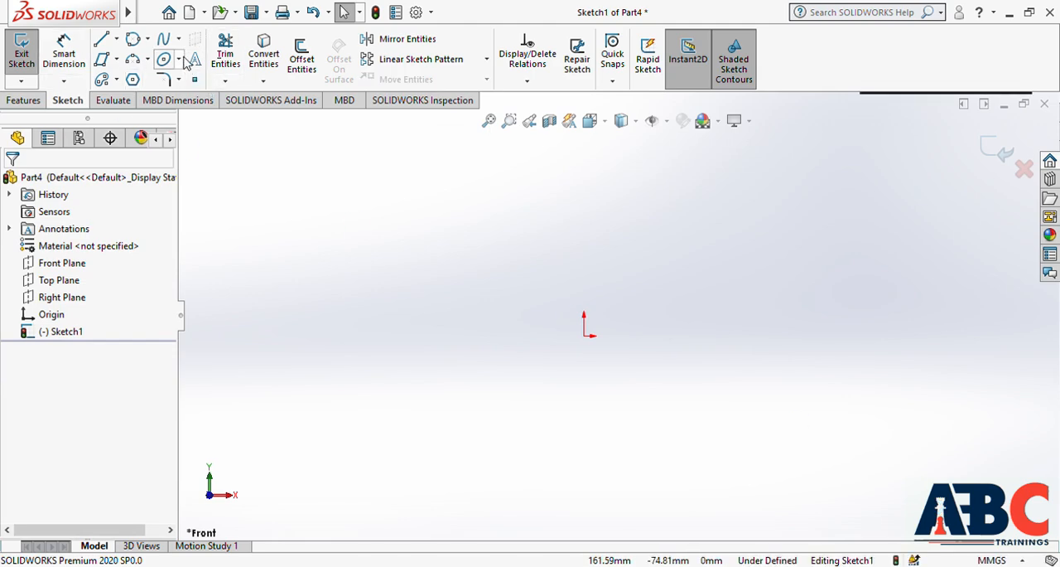
Sketch a tilted partial ellipse centred on the origin with radii of about 117 and 68 mm, open on its right side, and delete it
{"action": "left_click", "coordinate": [180, 60]}
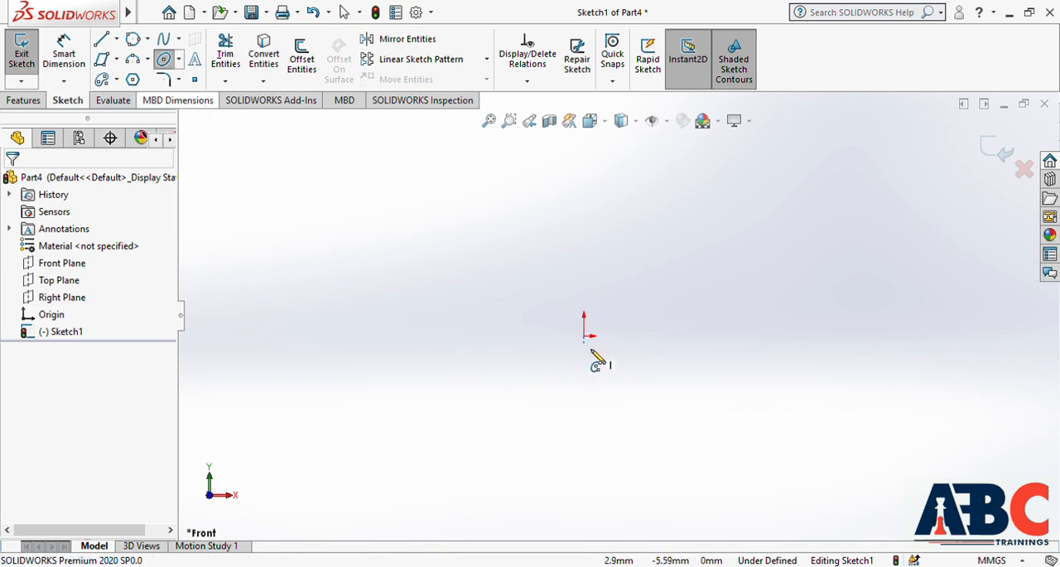
{"action": "left_click", "coordinate": [585, 335]}
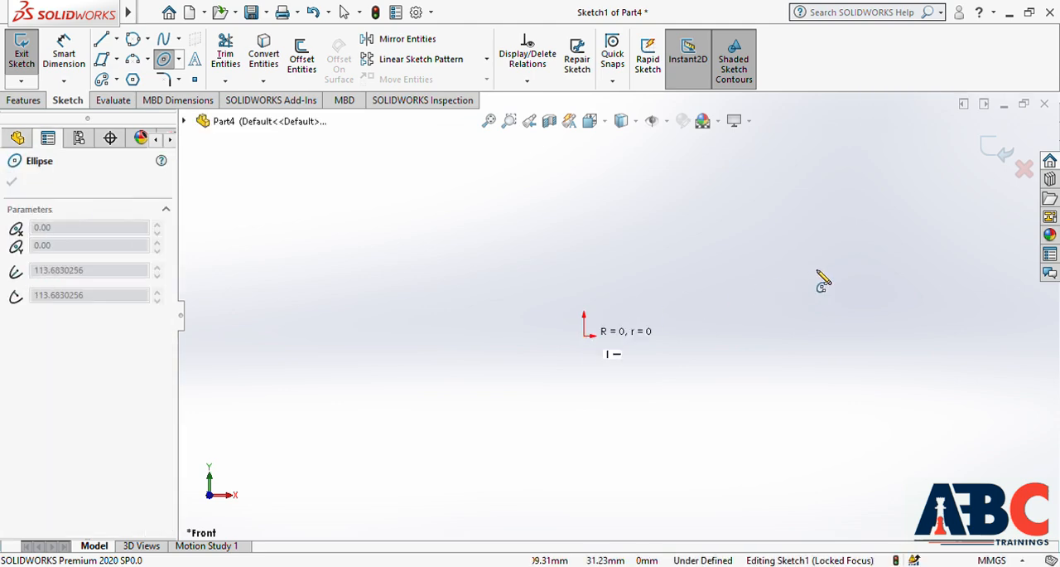
{"action": "left_click", "coordinate": [814, 245]}
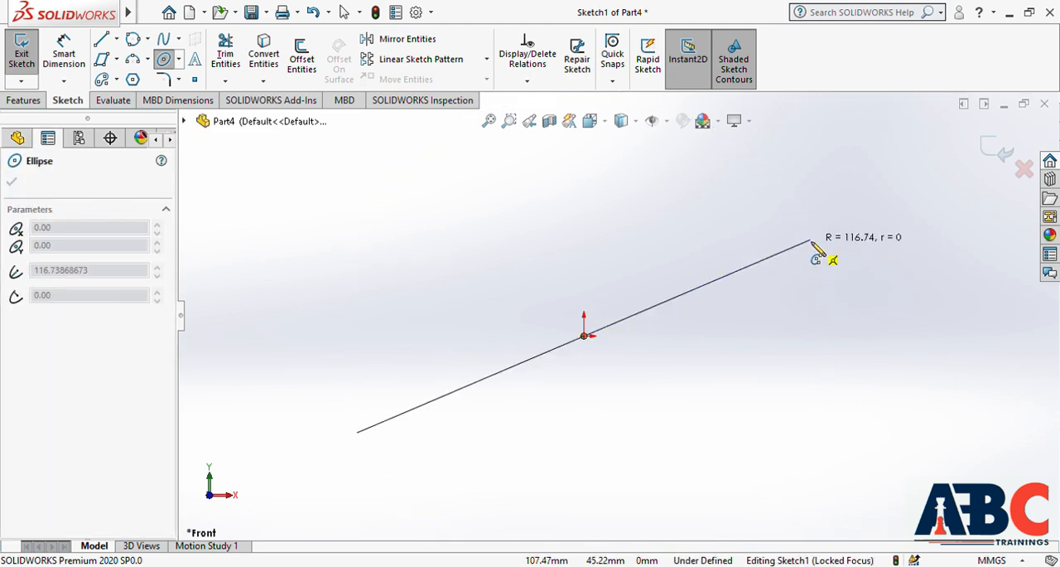
{"action": "left_click", "coordinate": [849, 388]}
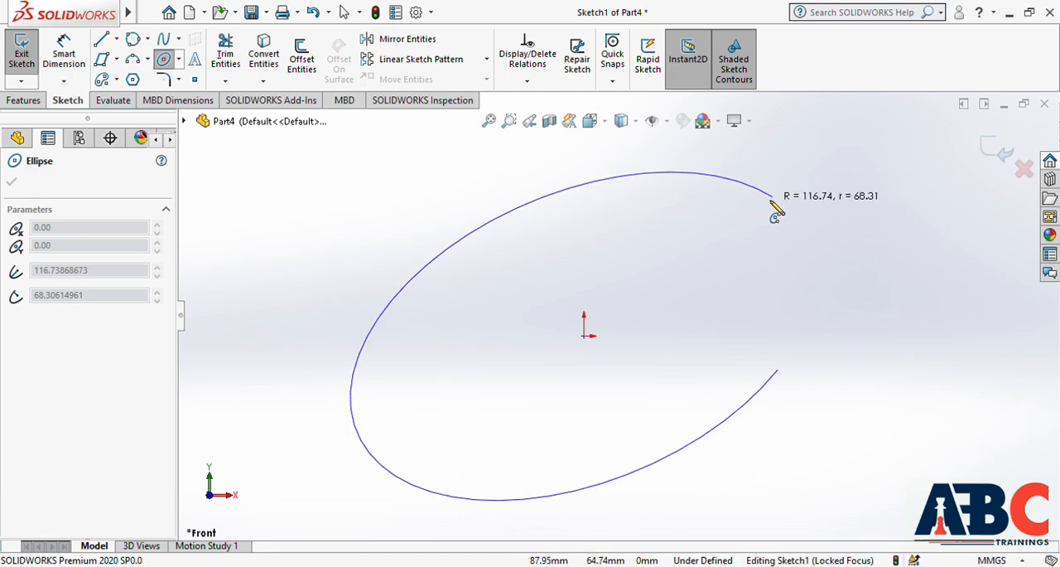
{"action": "left_click", "coordinate": [746, 188]}
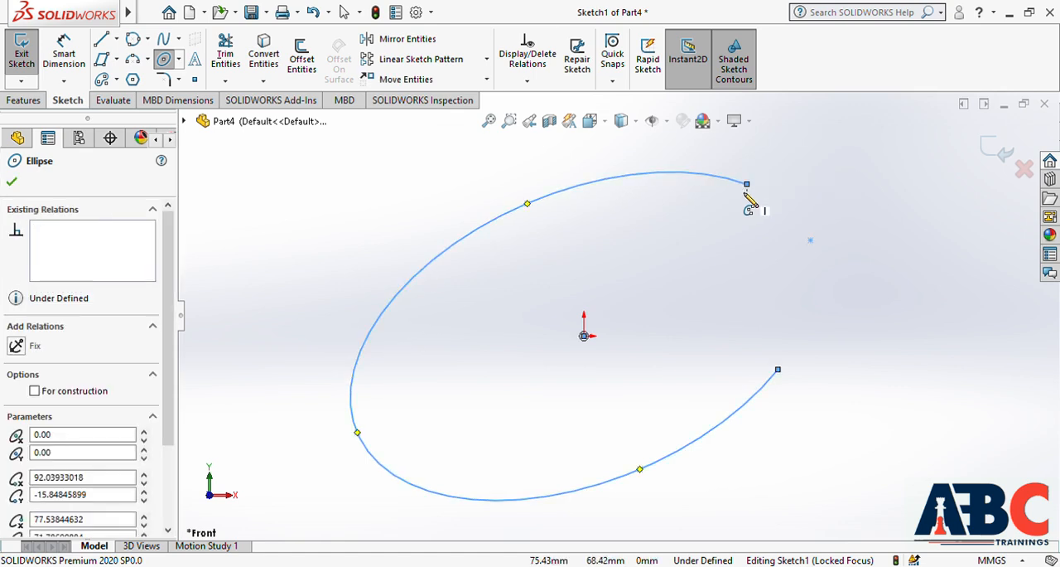
{"action": "key", "text": "Escape"}
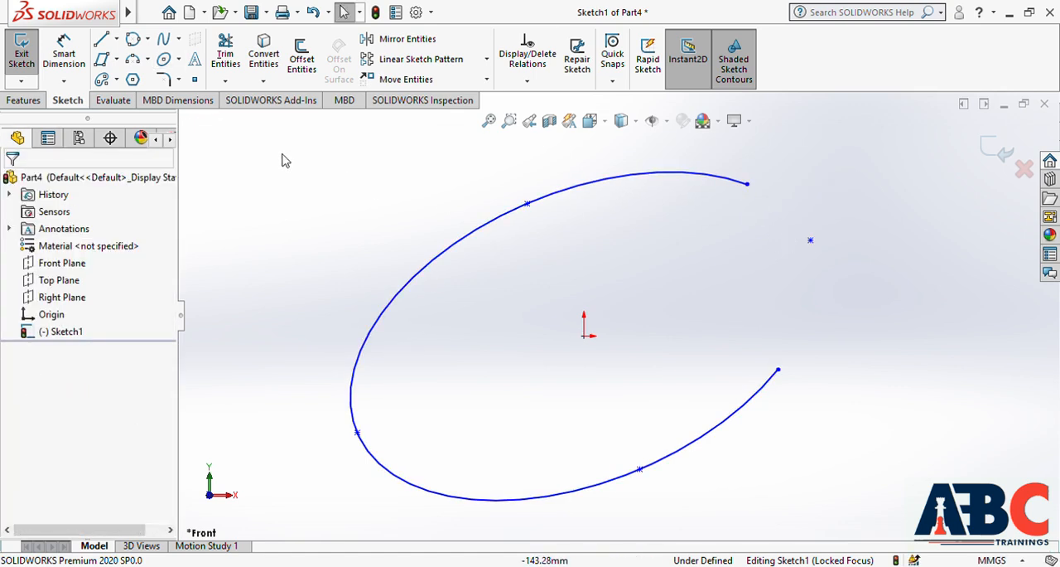
{"action": "mouse_move", "coordinate": [270, 145]}
{"action": "left_mouse_down"}
{"action": "mouse_move", "coordinate": [838, 346]}
{"action": "mouse_move", "coordinate": [926, 466]}
{"action": "mouse_move", "coordinate": [942, 531]}
{"action": "mouse_move", "coordinate": [931, 522]}
{"action": "left_mouse_up"}
{"action": "key", "text": "Delete"}
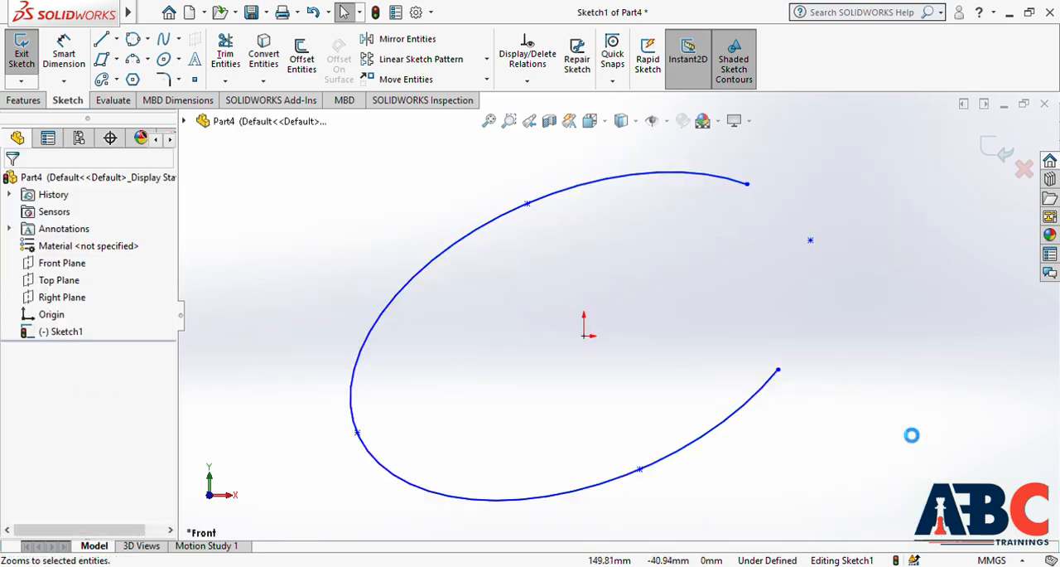
Sketch a parabola with its focus on the origin, apex about 95 mm above it and ends roughly level with the origin, and delete it
{"action": "left_click", "coordinate": [179, 62]}
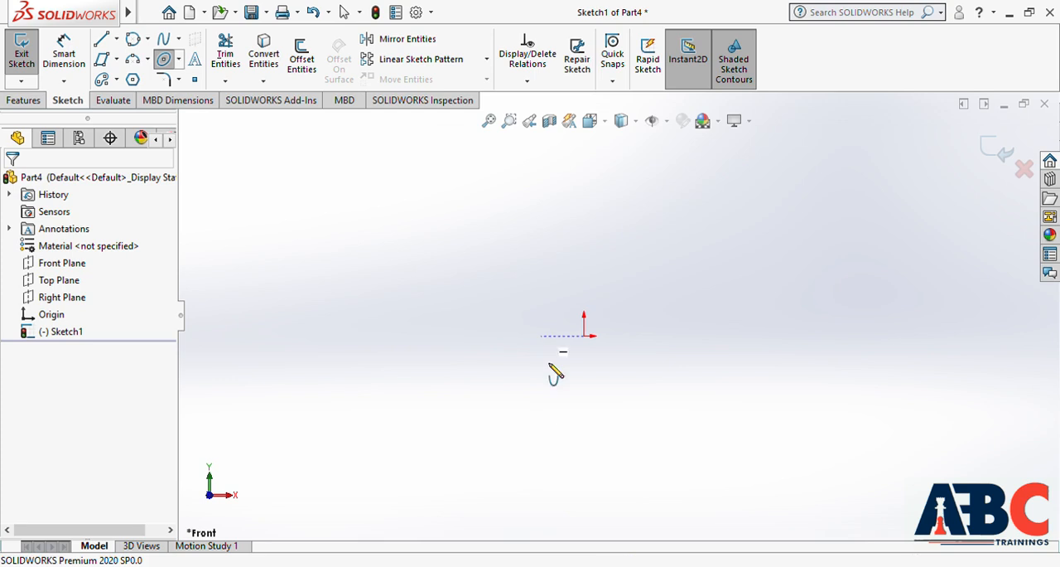
{"action": "left_click", "coordinate": [585, 335]}
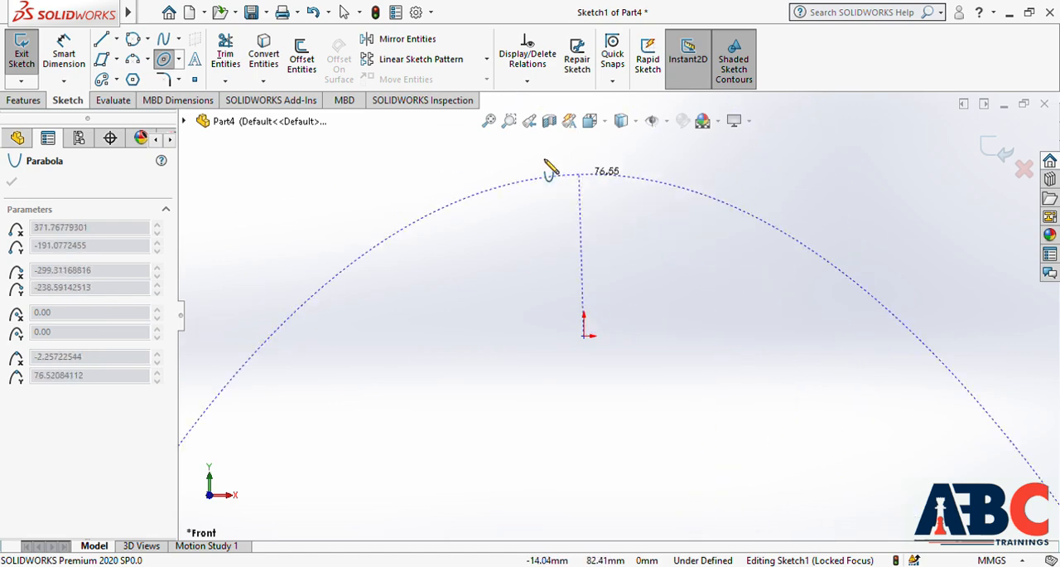
{"action": "left_click", "coordinate": [785, 288]}
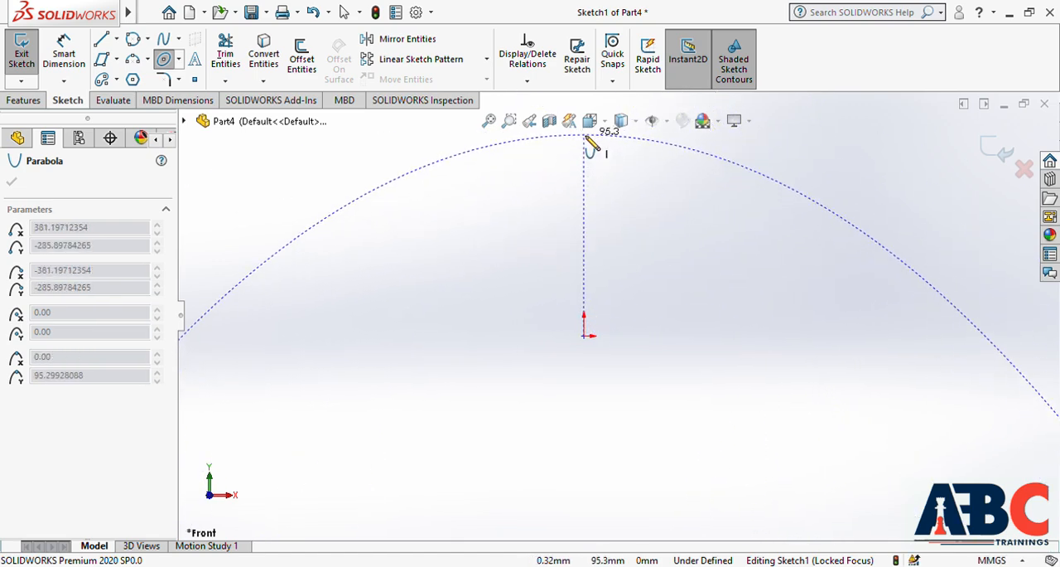
{"action": "left_click", "coordinate": [584, 137]}
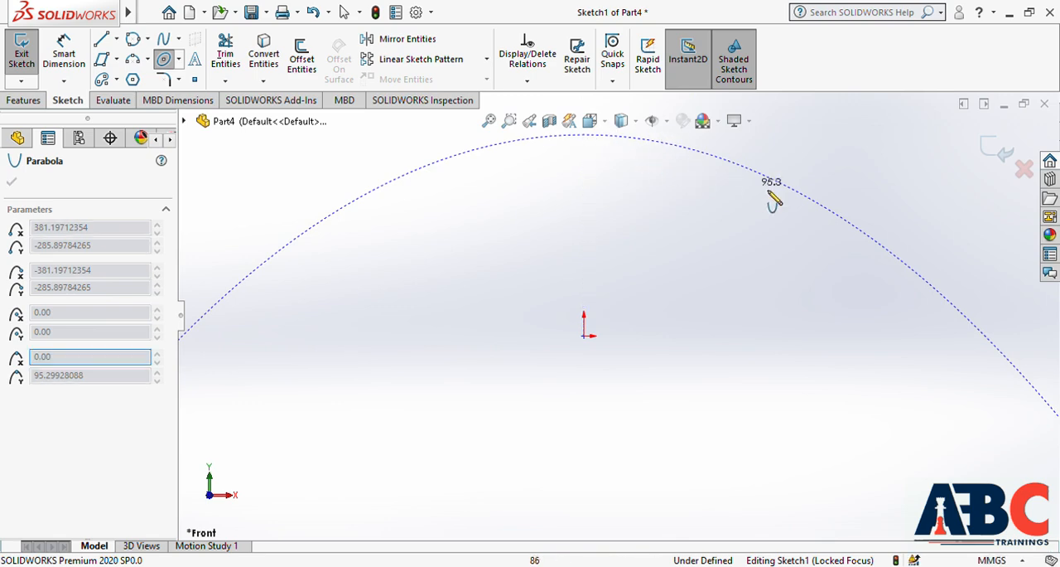
{"action": "left_click", "coordinate": [992, 341]}
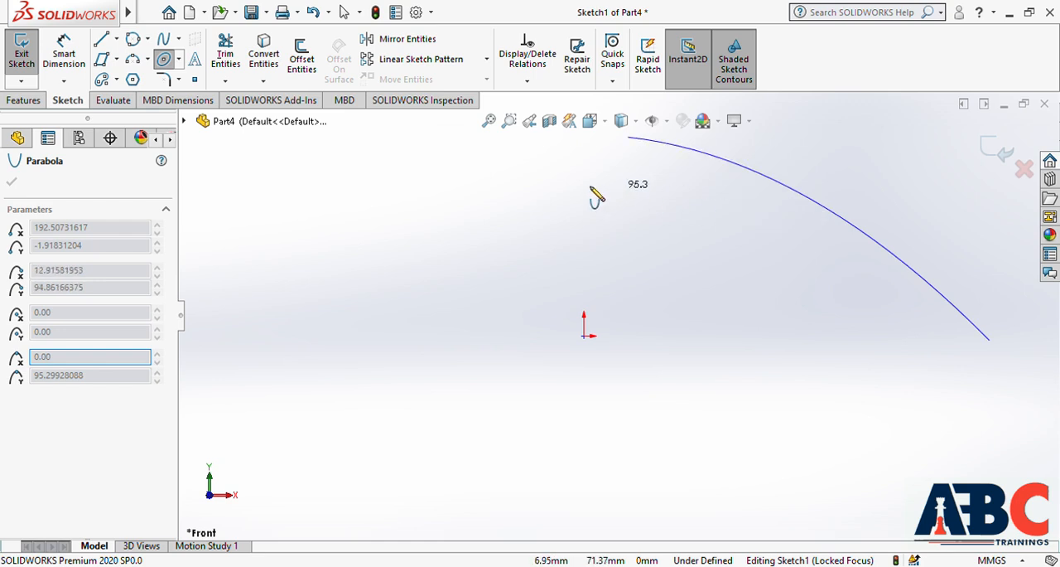
{"action": "left_click", "coordinate": [197, 417]}
{"action": "key", "text": "Escape"}
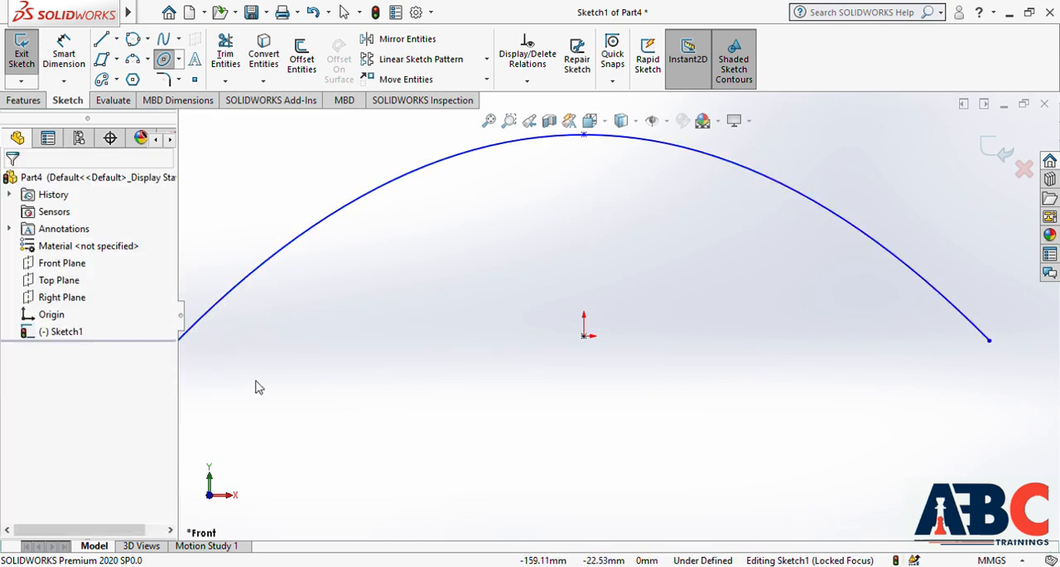
{"action": "left_click", "coordinate": [489, 121]}
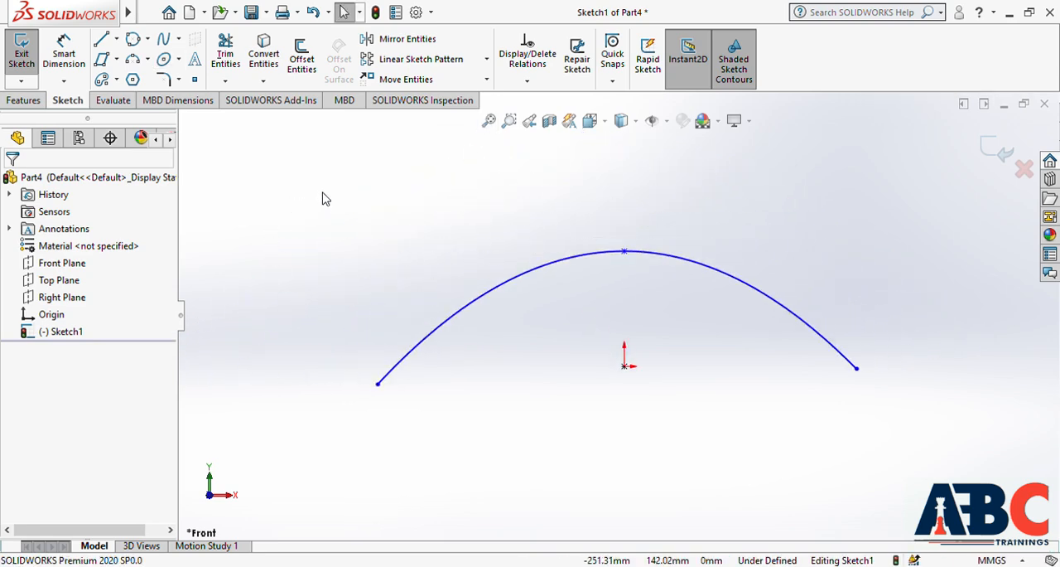
{"action": "left_click_drag", "start_coordinate": [309, 171], "coordinate": [942, 469]}
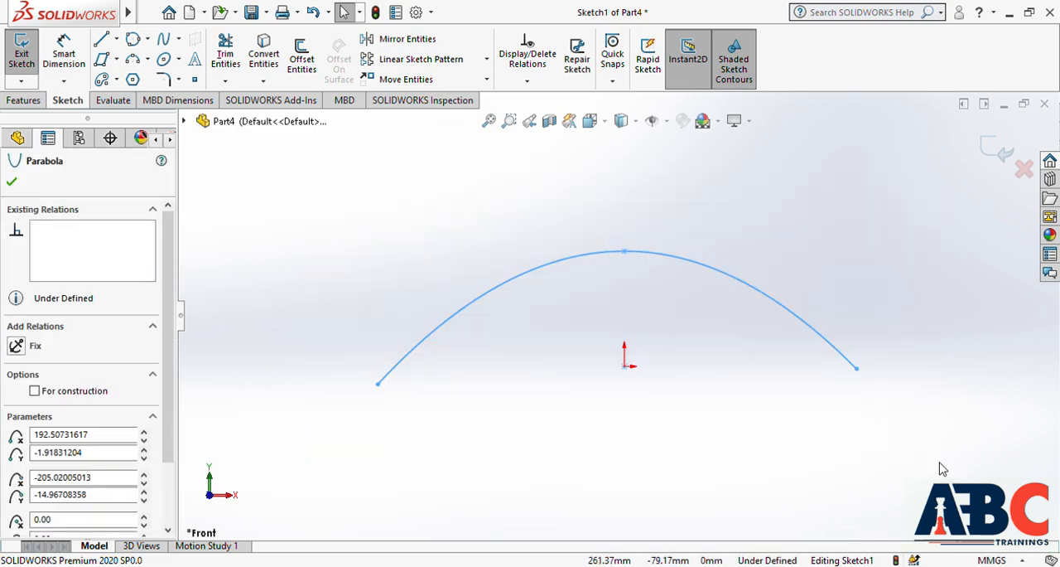
{"action": "key", "text": "Delete"}
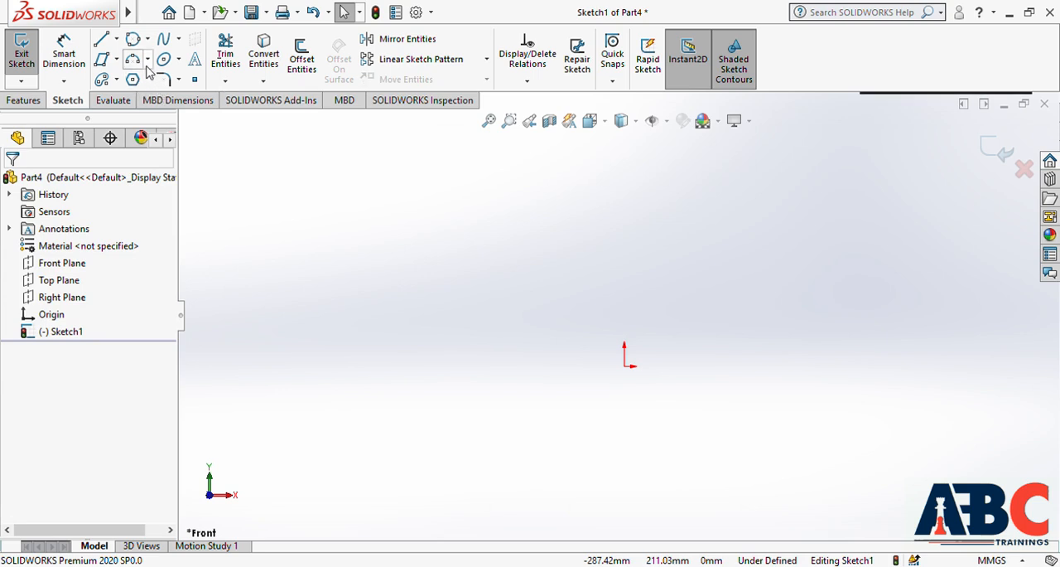
Sketch a conic from the origin to a point about 236 mm to its right, peaking midway above them, and delete it
{"action": "left_click", "coordinate": [178, 59]}
{"action": "left_click", "coordinate": [199, 133]}
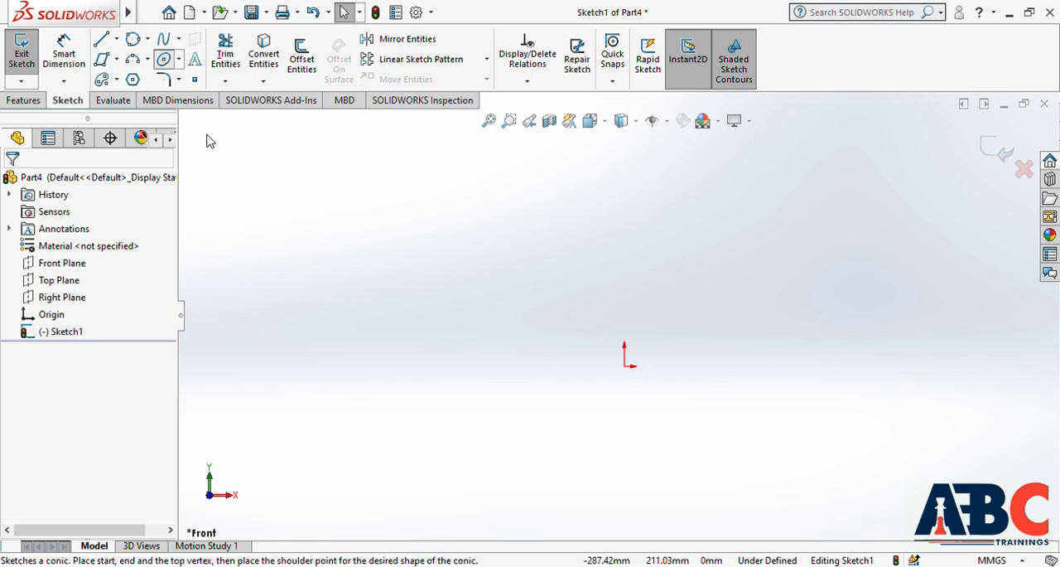
{"action": "left_click", "coordinate": [626, 365]}
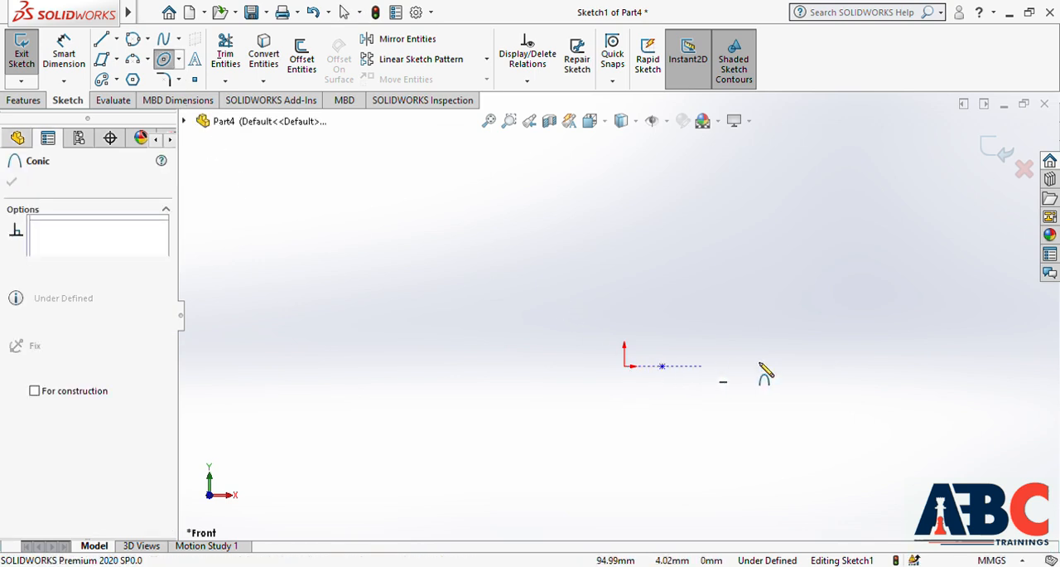
{"action": "left_click", "coordinate": [908, 366]}
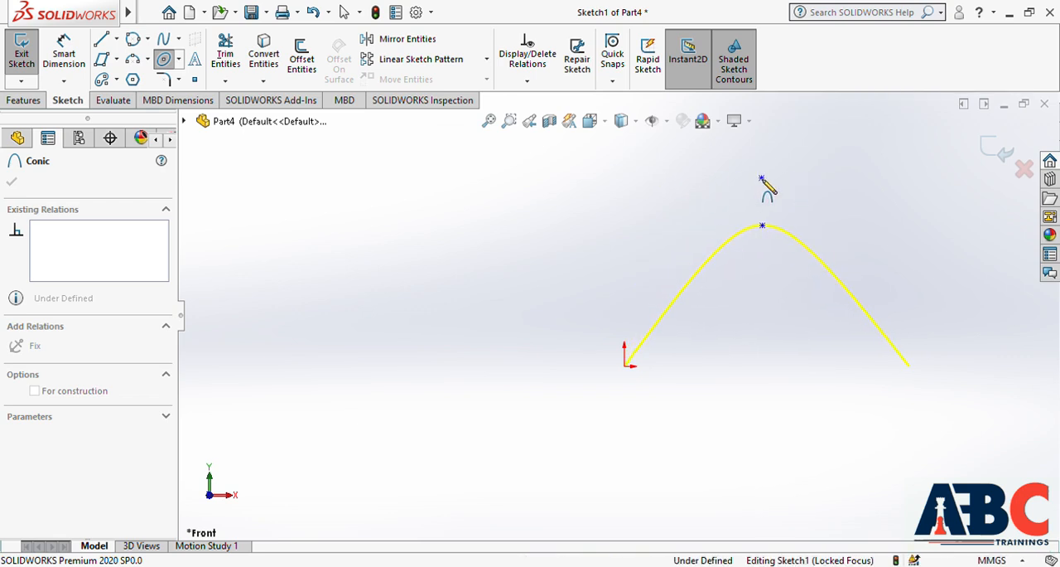
{"action": "left_click", "coordinate": [763, 179]}
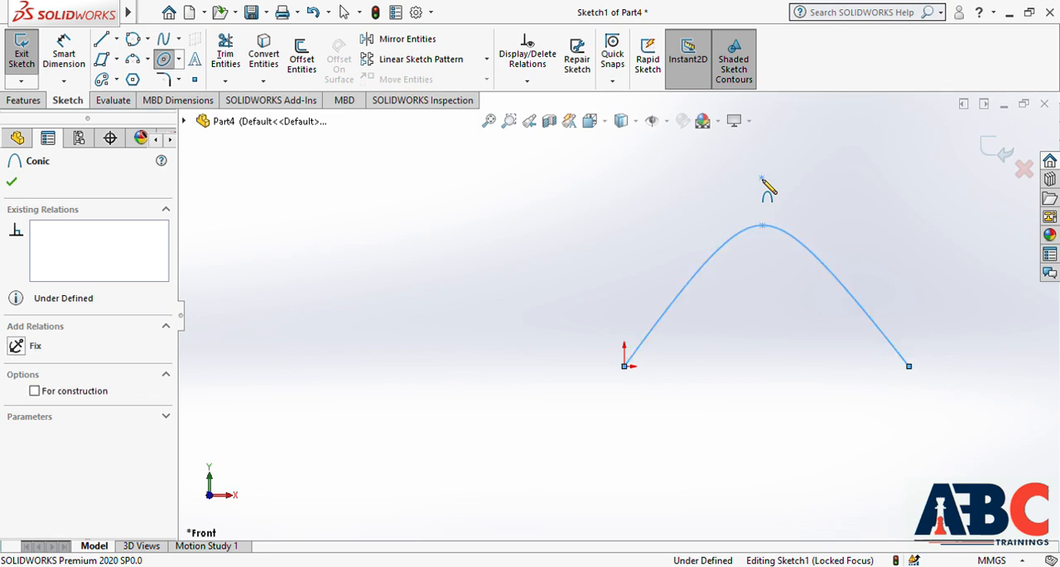
{"action": "key", "text": "Escape"}
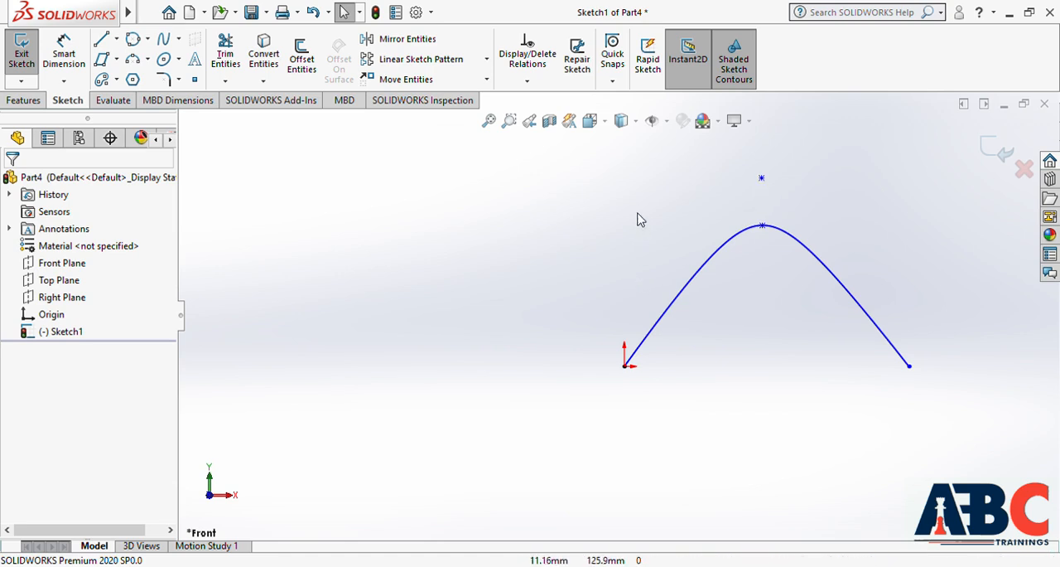
{"action": "mouse_move", "coordinate": [502, 166]}
{"action": "left_mouse_down"}
{"action": "mouse_move", "coordinate": [859, 355]}
{"action": "mouse_move", "coordinate": [1000, 451]}
{"action": "left_mouse_up"}
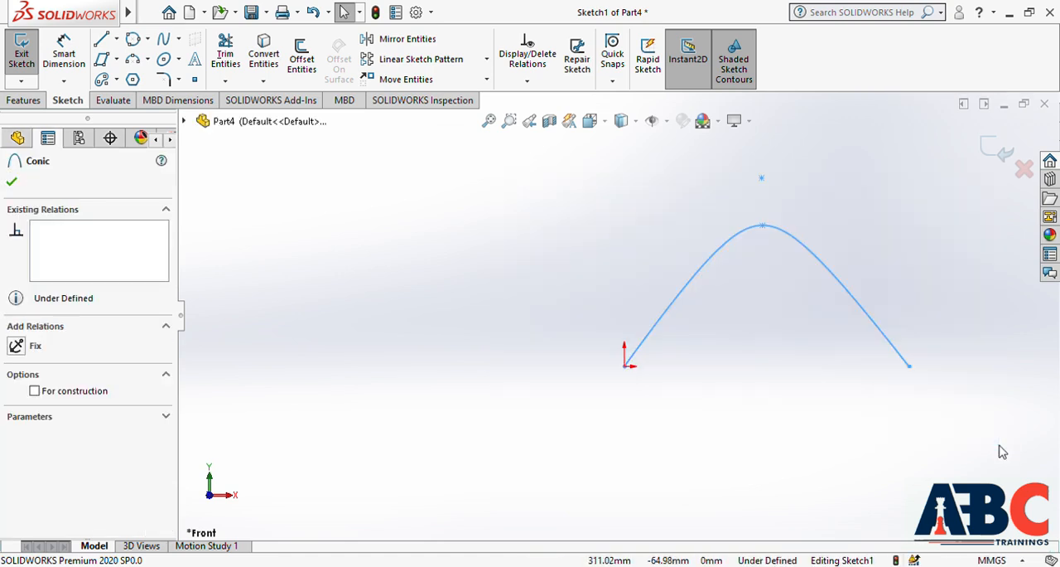
{"action": "key", "text": "Delete"}
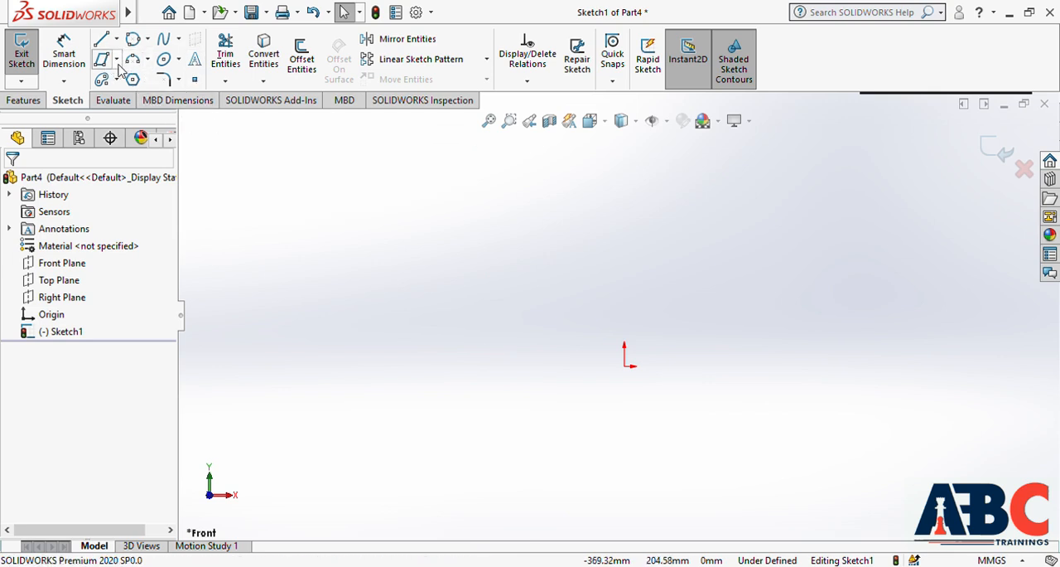
Sketch a center rectangle about 302 mm wide and 150 mm high, centred on the origin
{"action": "left_click", "coordinate": [146, 98]}
{"action": "left_click", "coordinate": [626, 366]}
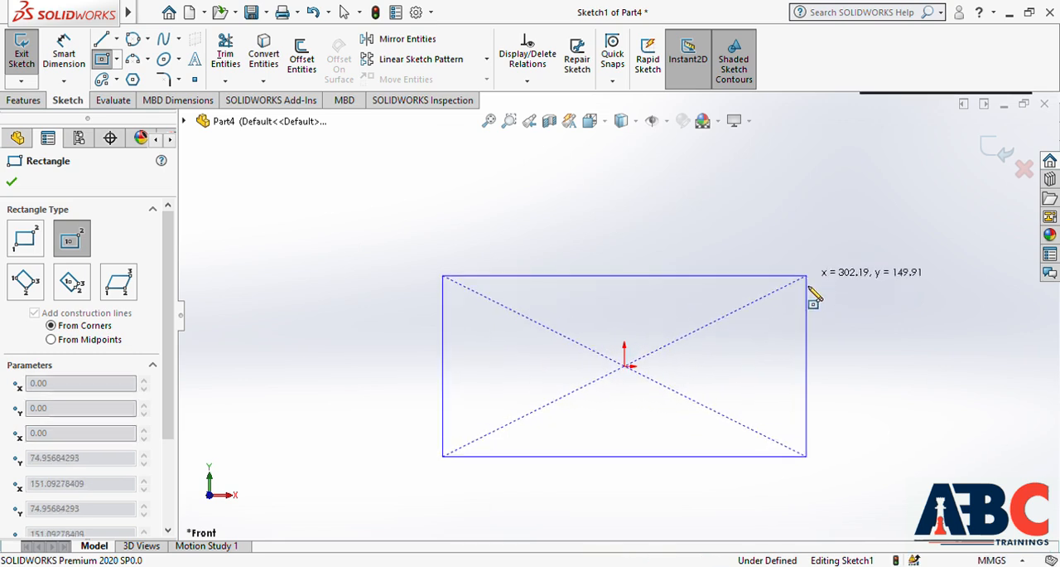
{"action": "left_click", "coordinate": [808, 277]}
{"action": "key", "text": "Escape"}
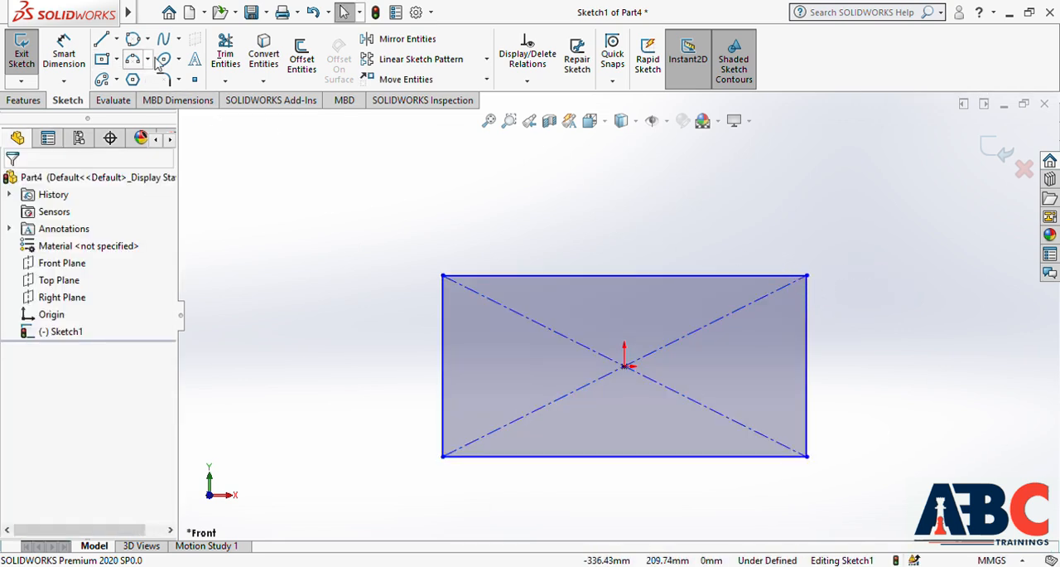
Start a sketch text along the rectangle's bottom edge reading "Rectangle", centred on the edge and in bold
{"action": "left_click", "coordinate": [195, 60]}
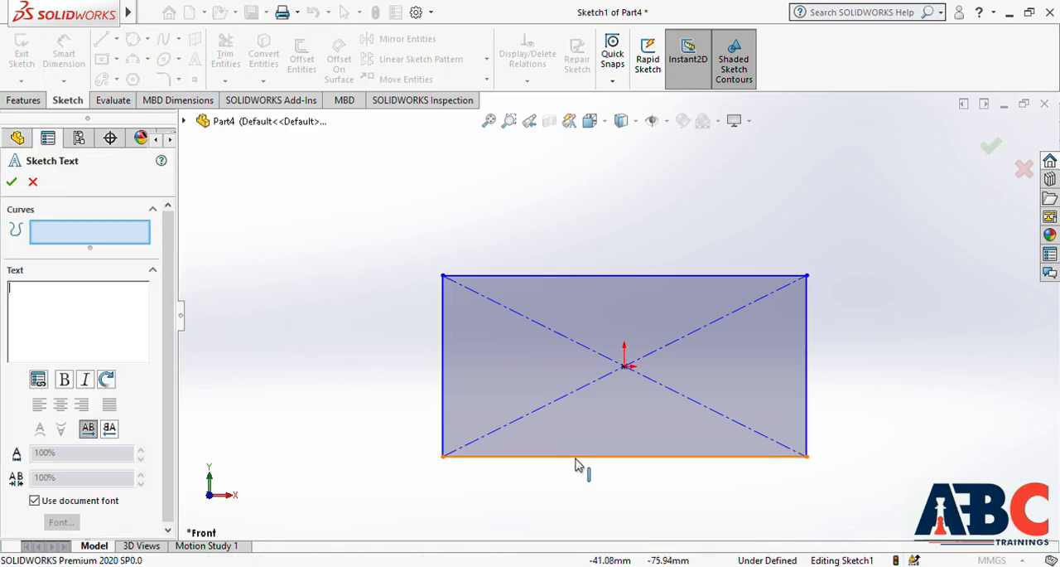
{"action": "left_click", "coordinate": [611, 457]}
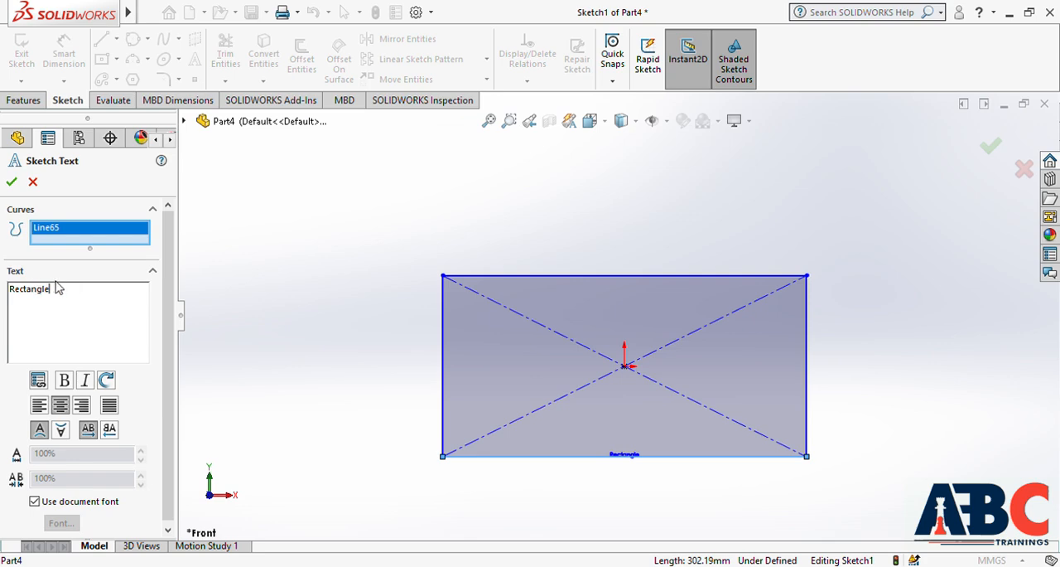
{"action": "left_click_drag", "start_coordinate": [67, 300], "coordinate": [8, 285]}
{"action": "left_click", "coordinate": [66, 383]}
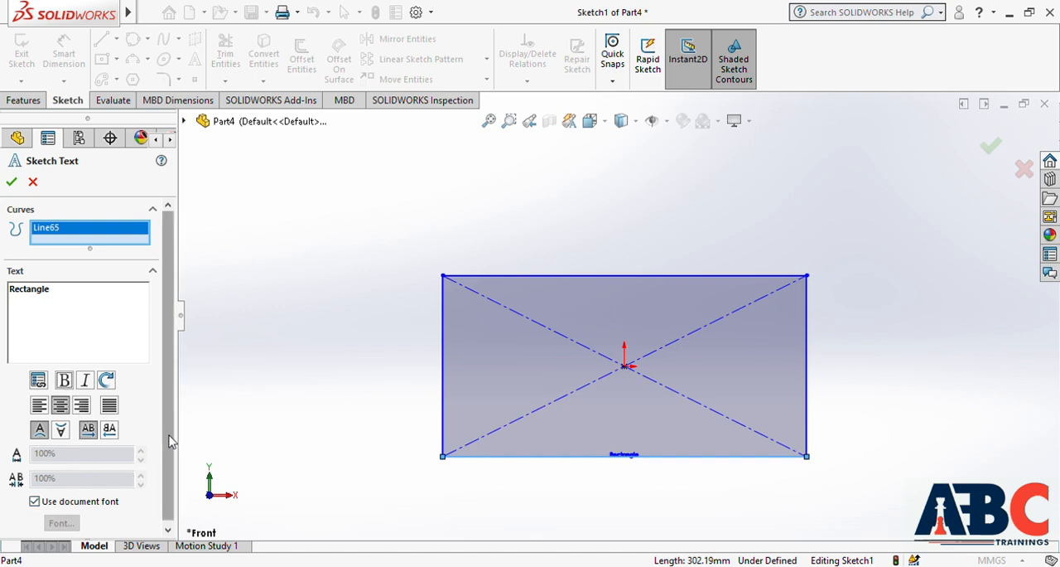
Turn off the document font for the sketch text and enlarge the lettering with a custom font setting
{"action": "left_click_drag", "start_coordinate": [169, 434], "coordinate": [164, 482]}
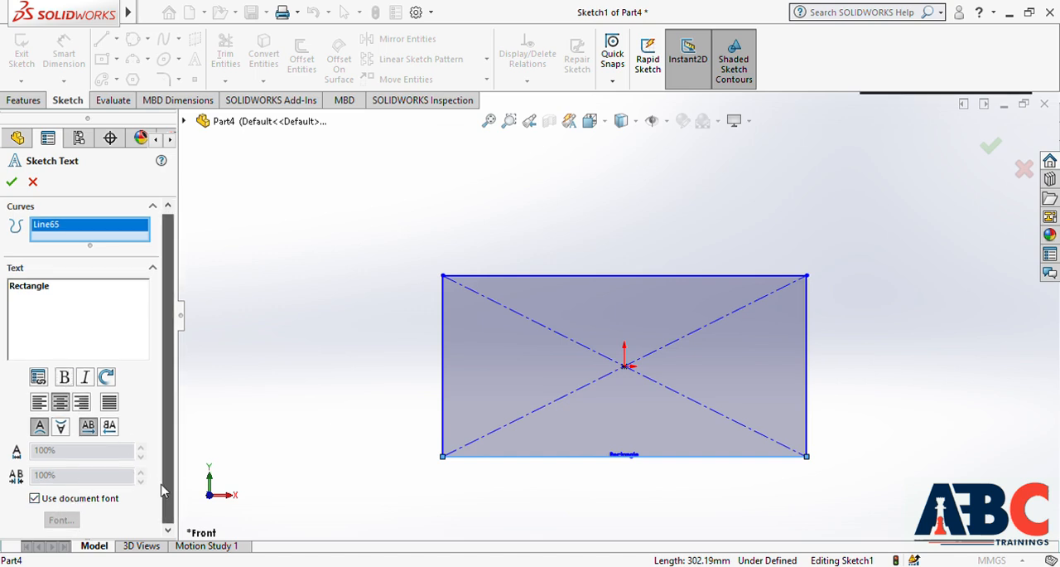
{"action": "left_click", "coordinate": [35, 499]}
{"action": "left_click", "coordinate": [61, 519]}
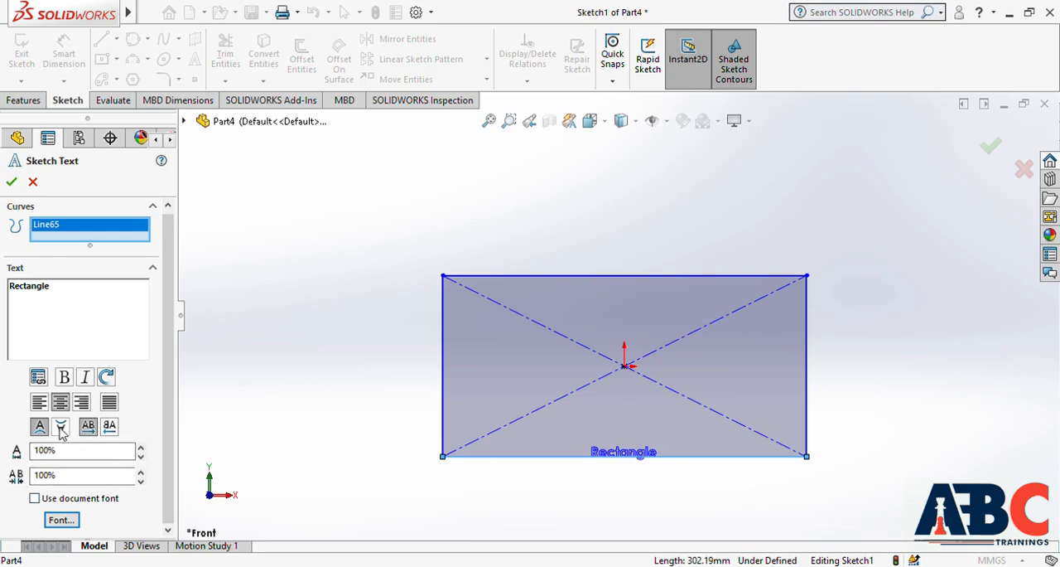
{"action": "left_click", "coordinate": [62, 520]}
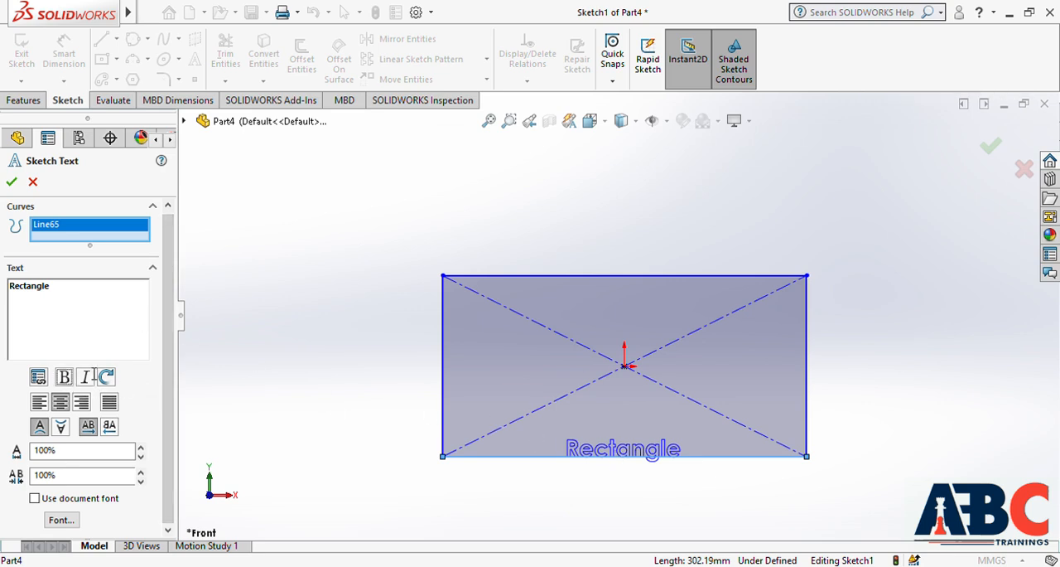
Make the word "Rectangle" italic and apply the 30-degree character rotation to it three times
{"action": "double_click", "coordinate": [53, 290]}
{"action": "left_click", "coordinate": [64, 377]}
{"action": "left_click", "coordinate": [65, 376]}
{"action": "left_click", "coordinate": [83, 378]}
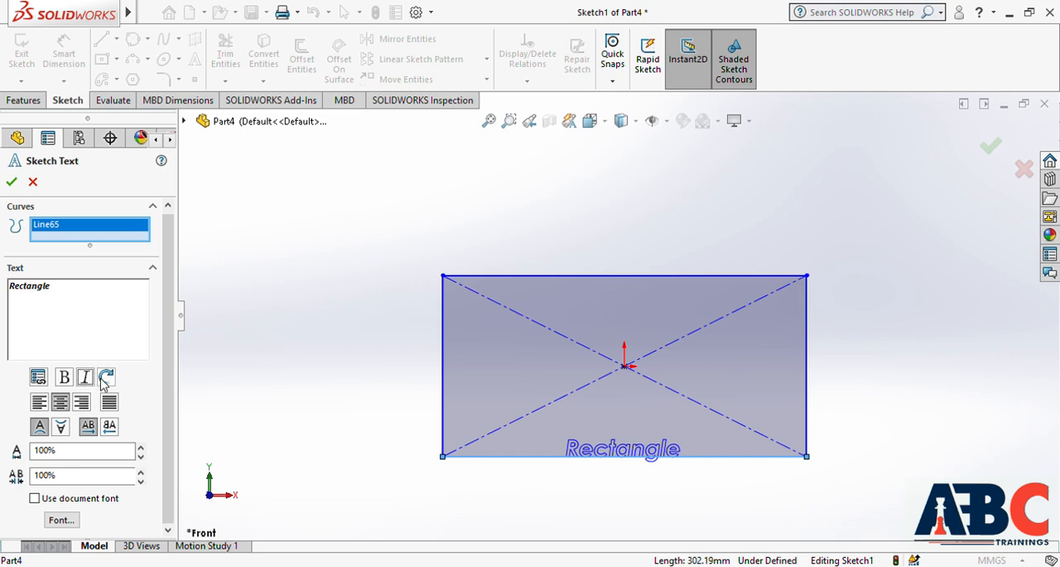
{"action": "left_click", "coordinate": [106, 378]}
{"action": "left_click", "coordinate": [106, 378]}
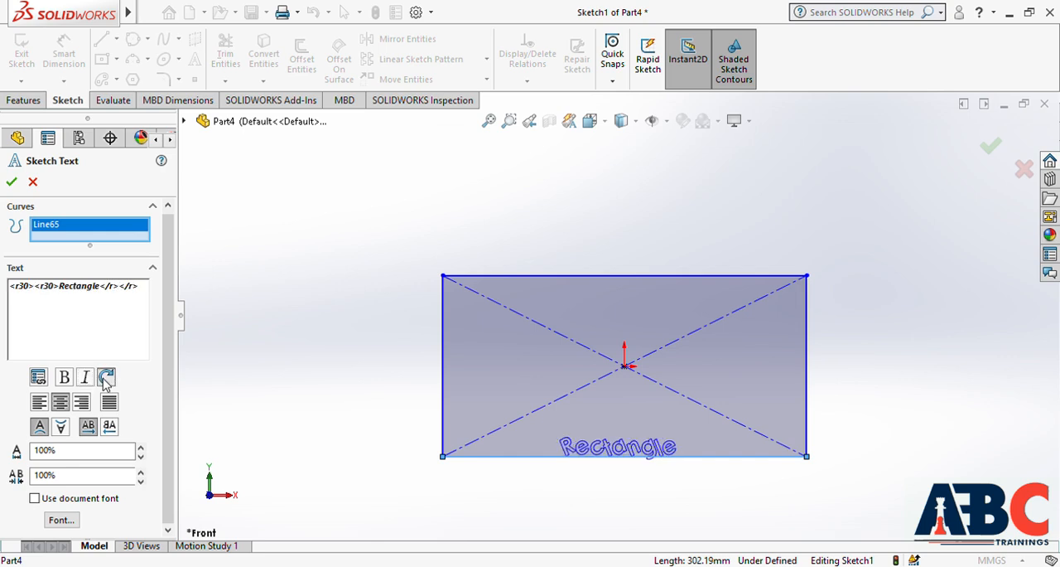
{"action": "left_click", "coordinate": [106, 378]}
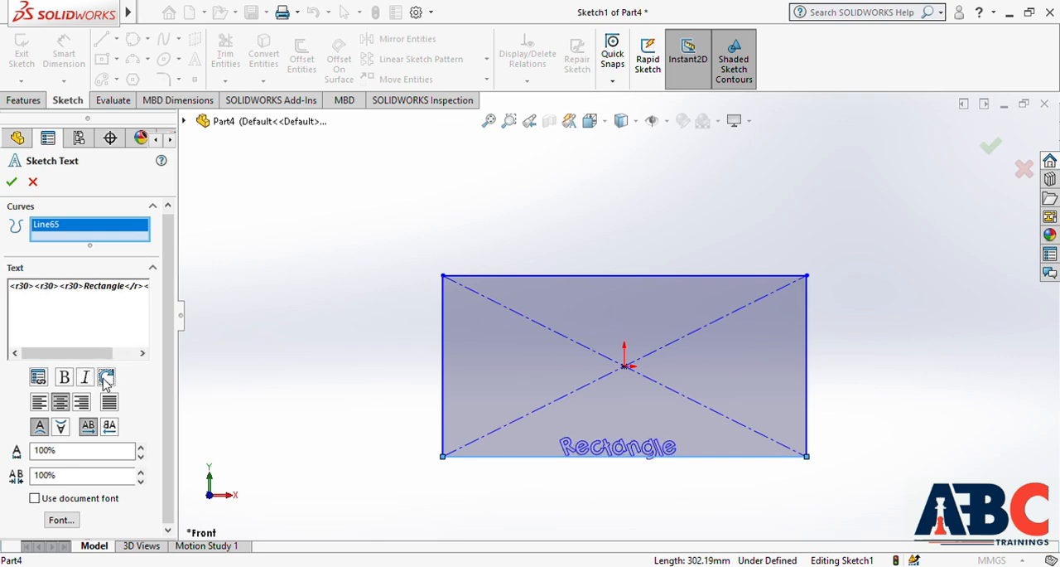
Try flipping the sketch text vertically below the bottom edge, and restore its upright orientation
{"action": "left_click", "coordinate": [62, 431]}
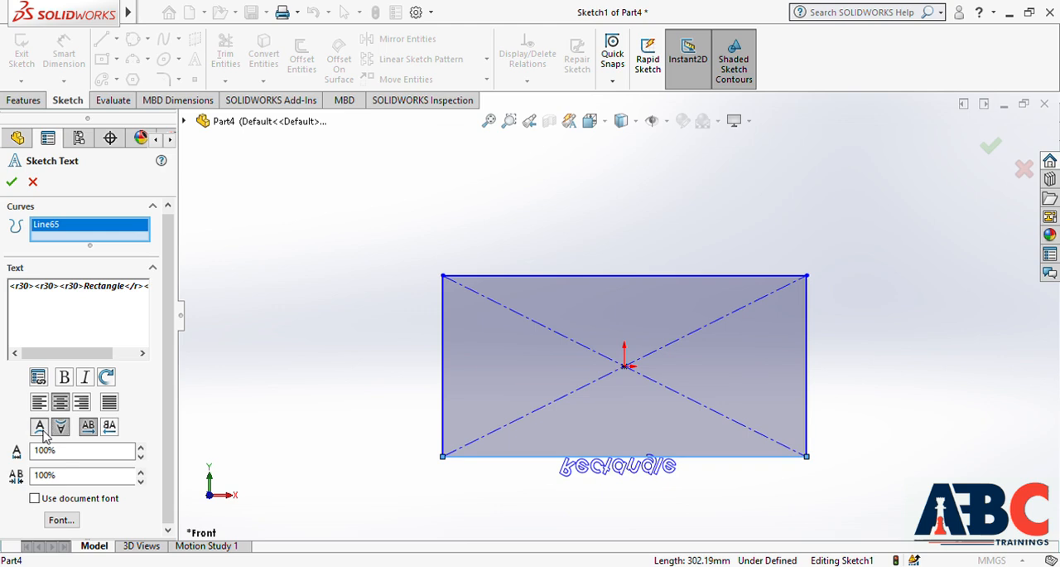
{"action": "left_click", "coordinate": [43, 432]}
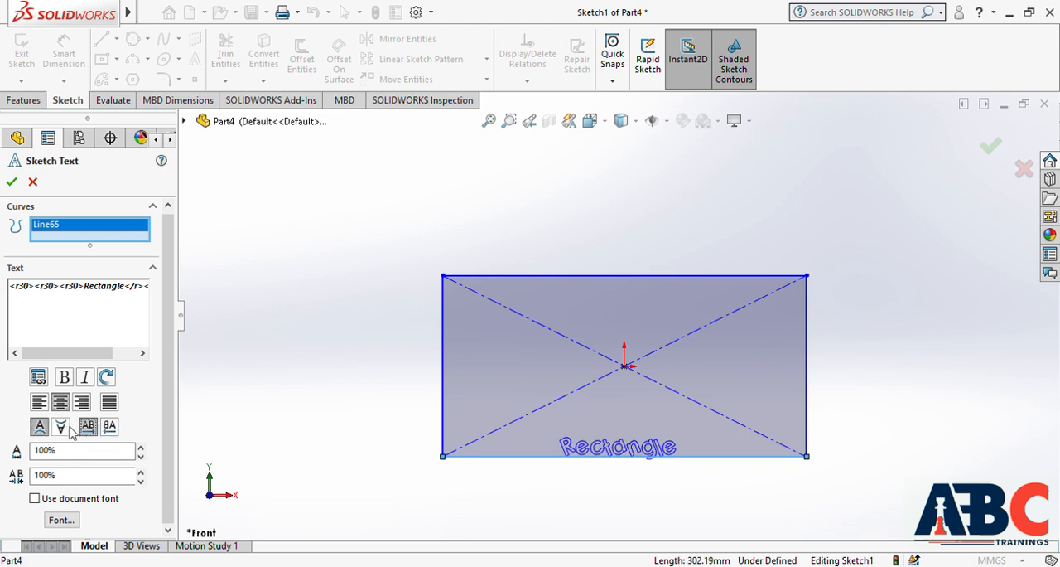
{"action": "left_click", "coordinate": [89, 429]}
{"action": "left_click_drag", "start_coordinate": [136, 297], "coordinate": [7, 300]}
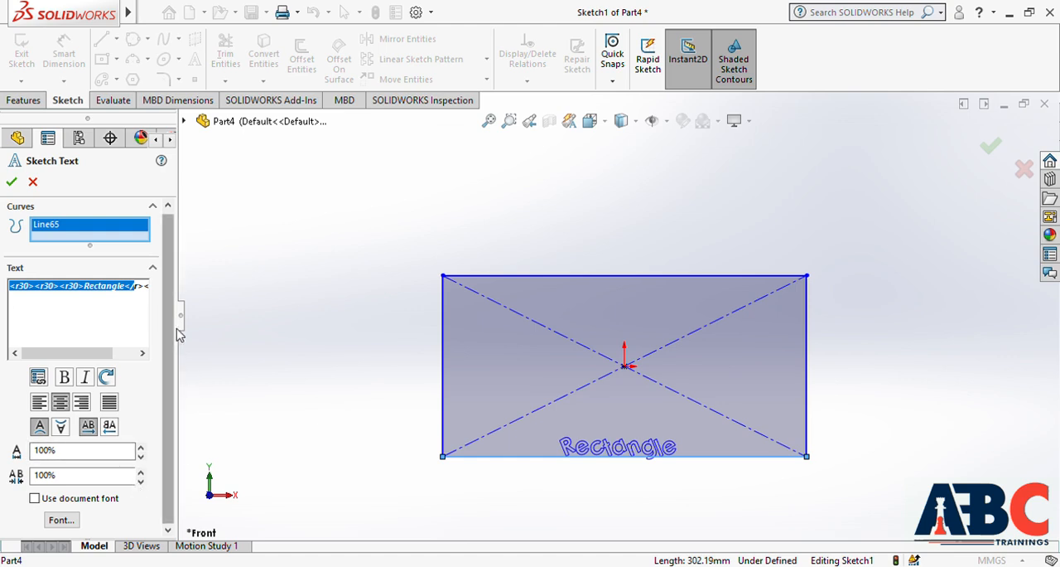
{"action": "left_click", "coordinate": [168, 369]}
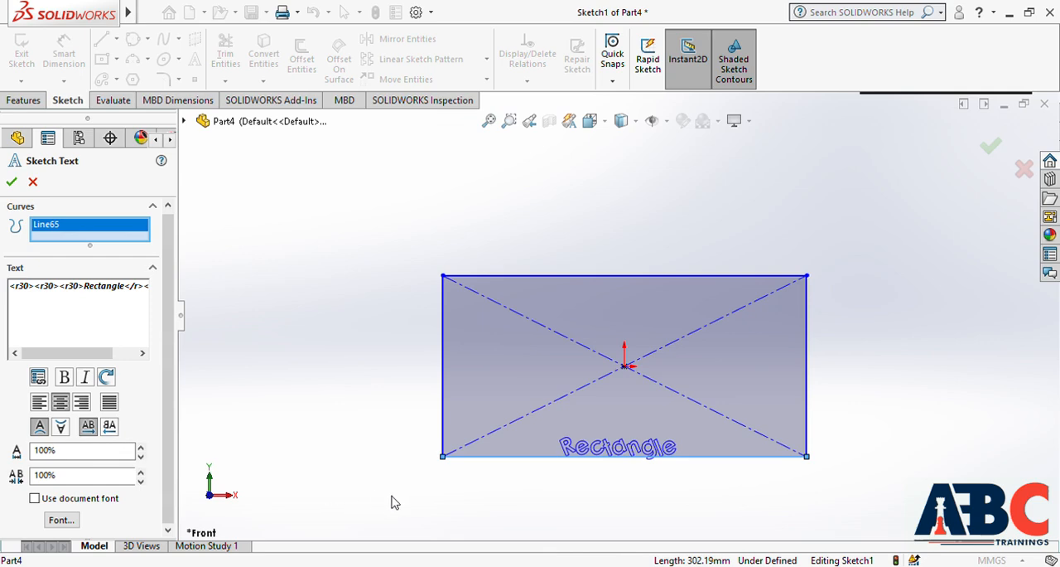
Accept the sketch text and delete it together with the whole center rectangle
{"action": "left_click", "coordinate": [12, 183]}
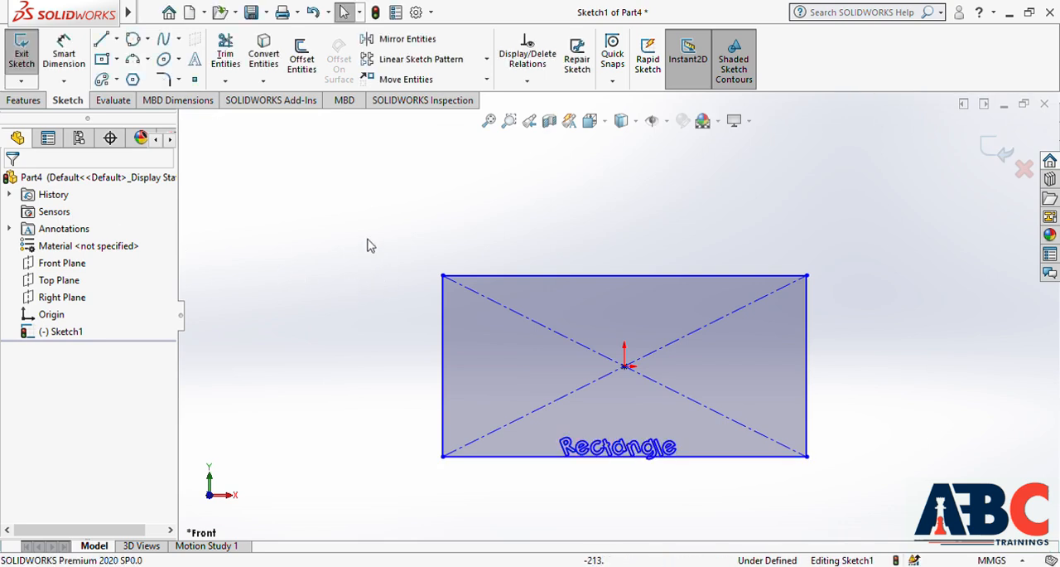
{"action": "mouse_move", "coordinate": [360, 215]}
{"action": "left_mouse_down"}
{"action": "mouse_move", "coordinate": [646, 391]}
{"action": "mouse_move", "coordinate": [896, 524]}
{"action": "mouse_move", "coordinate": [892, 507]}
{"action": "left_mouse_up"}
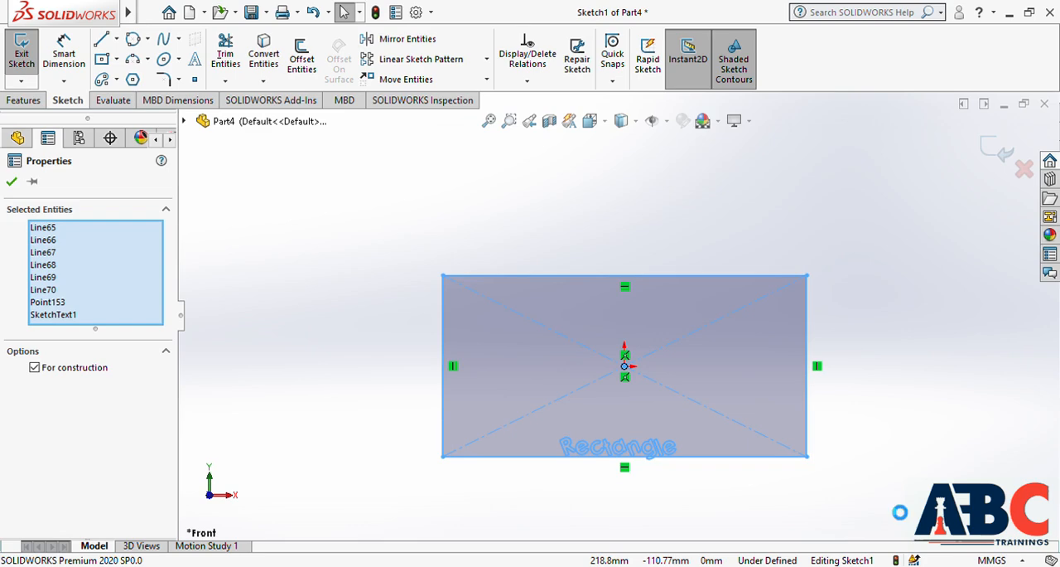
{"action": "key", "text": "Delete"}
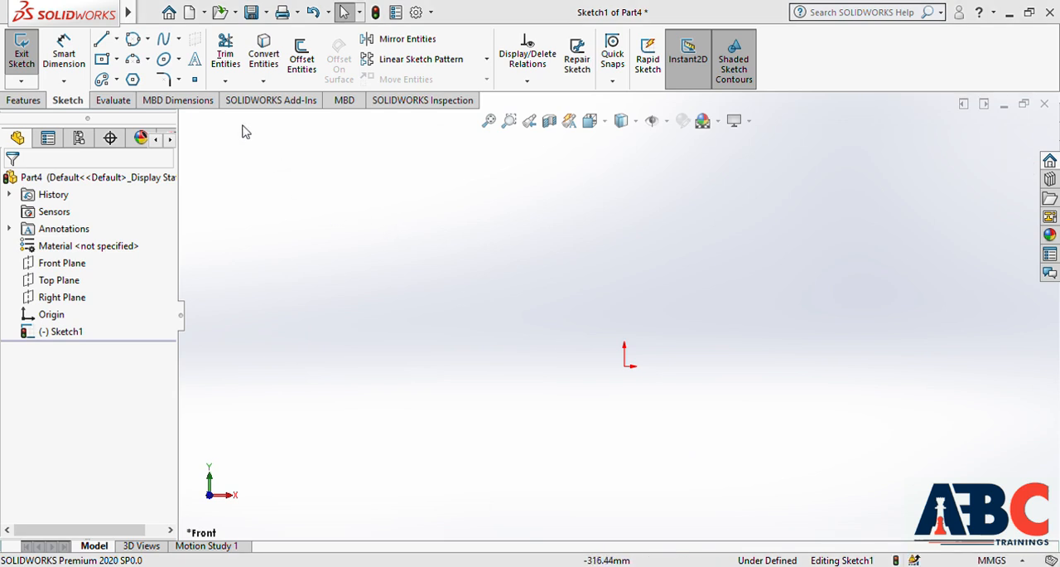
Place five separate sketch points scattered around the origin, and delete them all
{"action": "left_click", "coordinate": [195, 80]}
{"action": "left_click", "coordinate": [427, 279]}
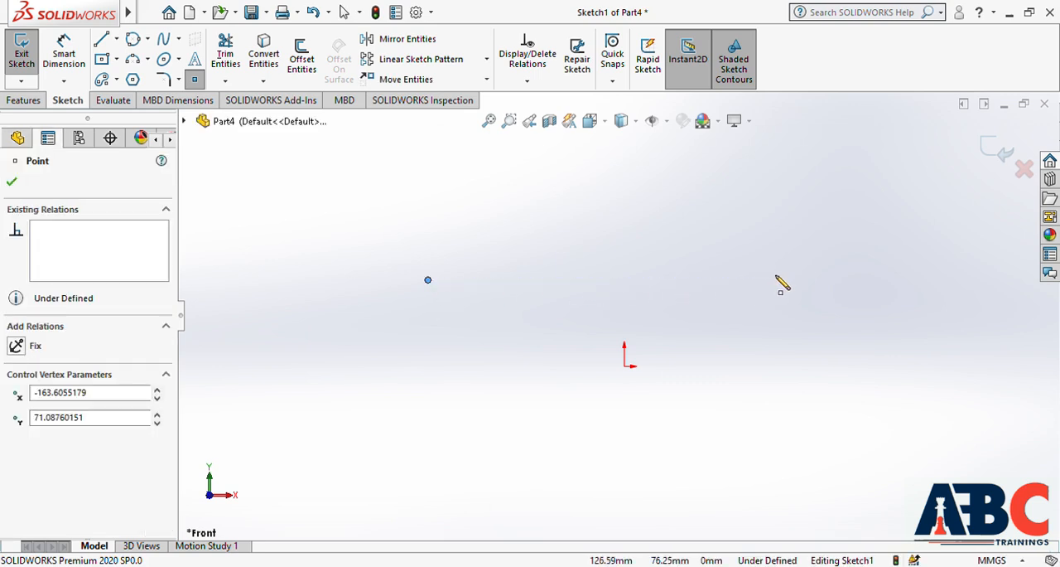
{"action": "left_click", "coordinate": [720, 211]}
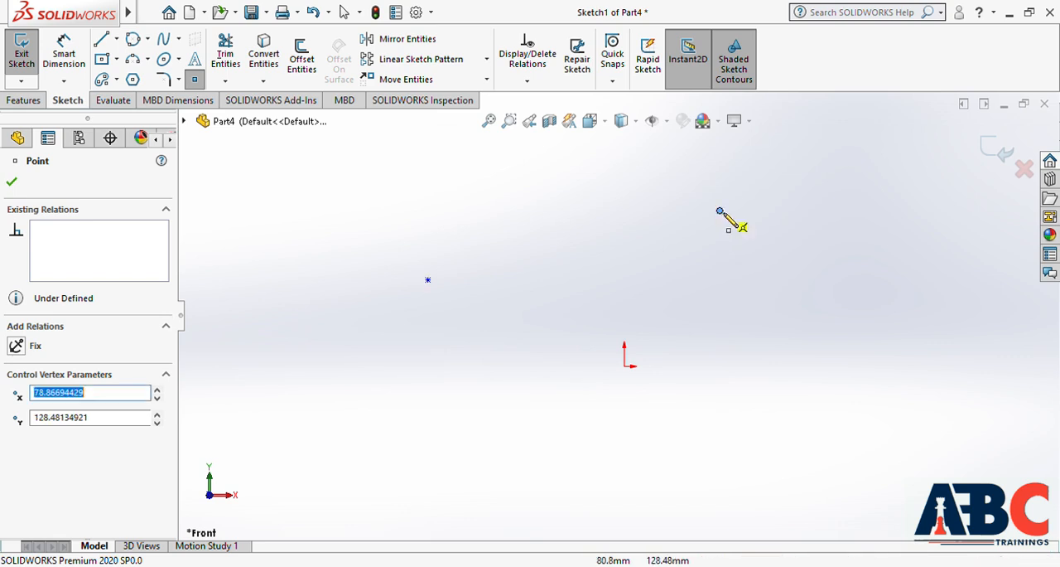
{"action": "left_click", "coordinate": [866, 353]}
{"action": "left_click", "coordinate": [557, 447]}
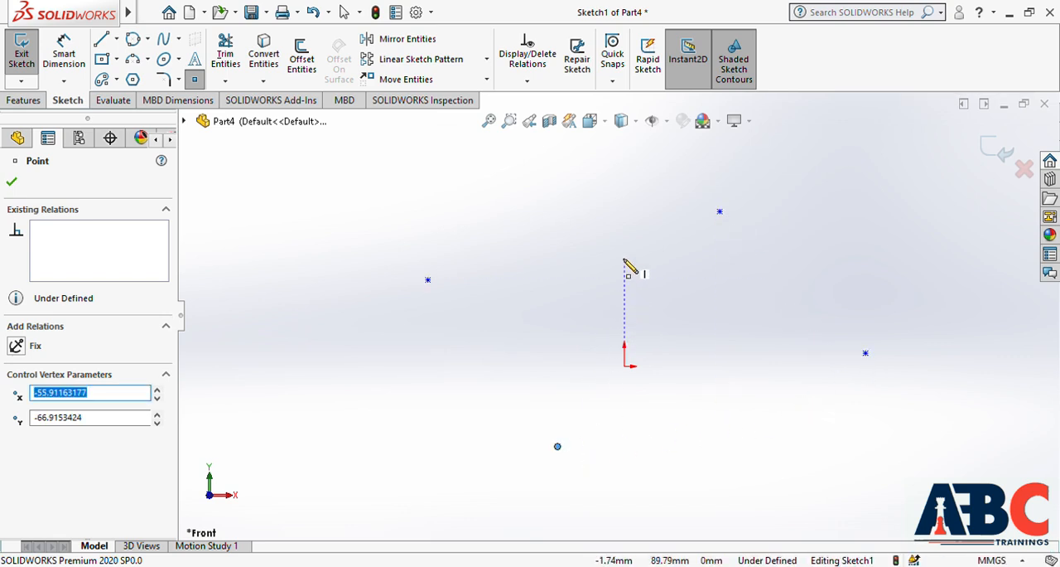
{"action": "left_click", "coordinate": [703, 292]}
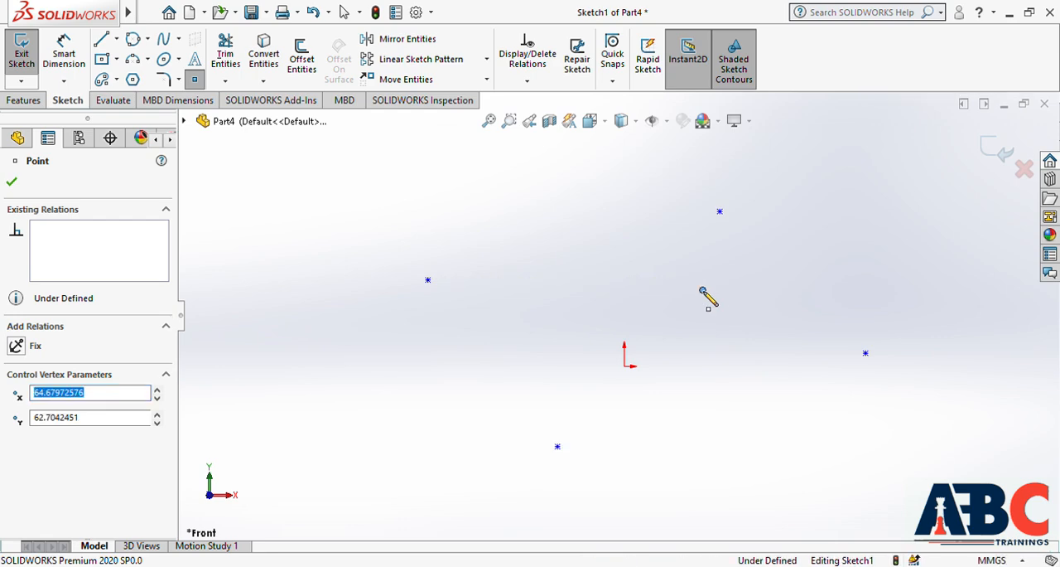
{"action": "key", "text": "Escape"}
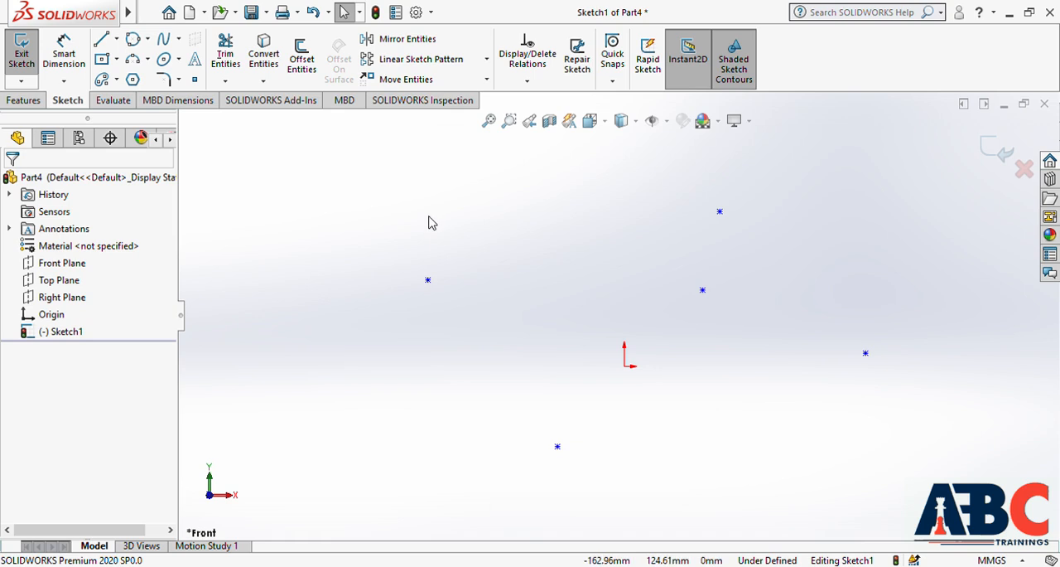
{"action": "left_click_drag", "start_coordinate": [318, 174], "coordinate": [951, 497]}
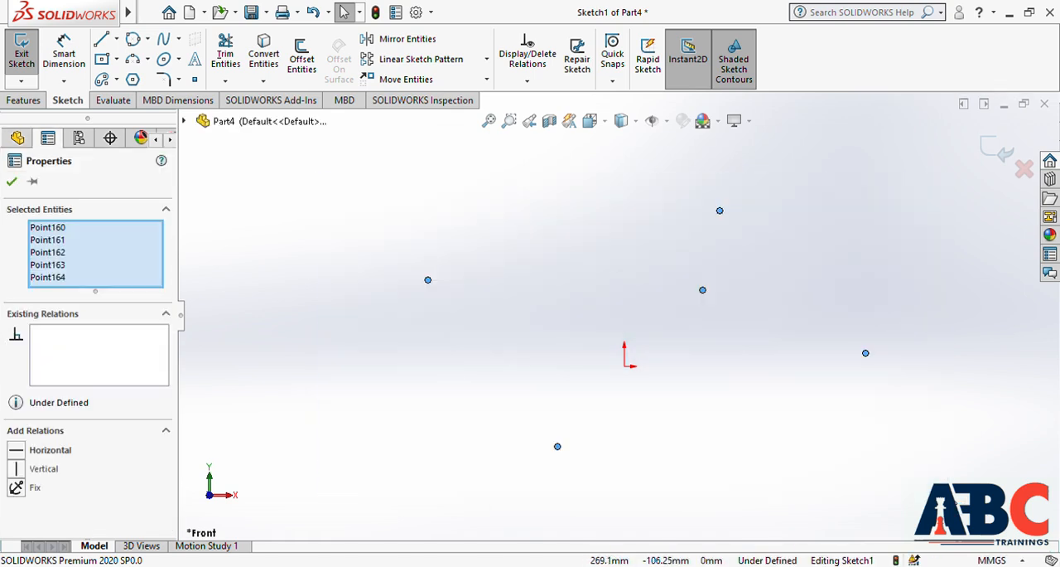
{"action": "key", "text": "Delete"}
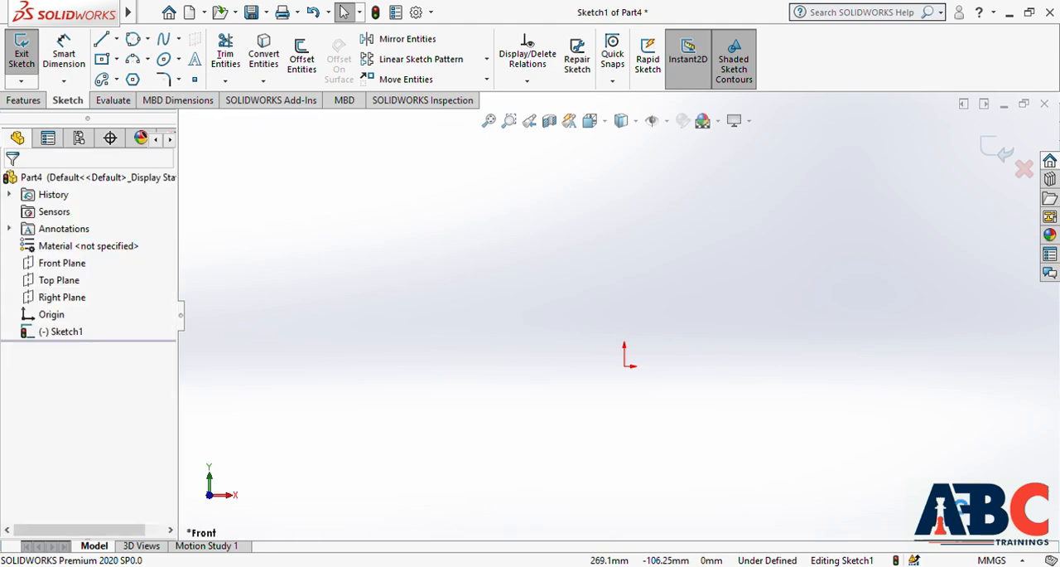